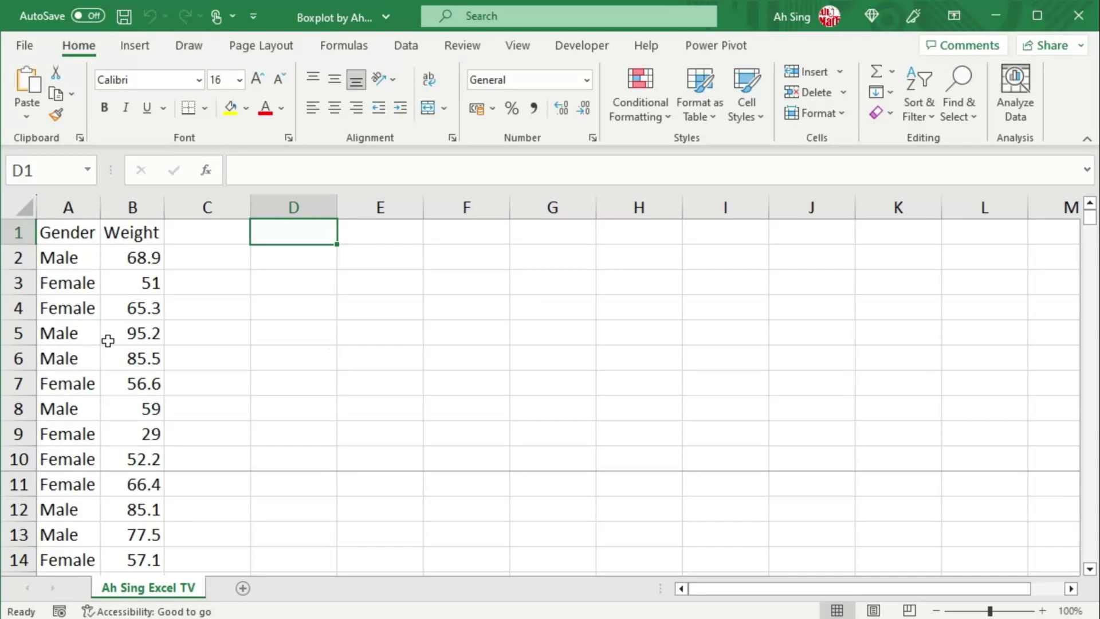
- Convert the gender and weight data in A1:B1001 into a table with headers
{"action": "left_click", "coordinate": [80, 358]}
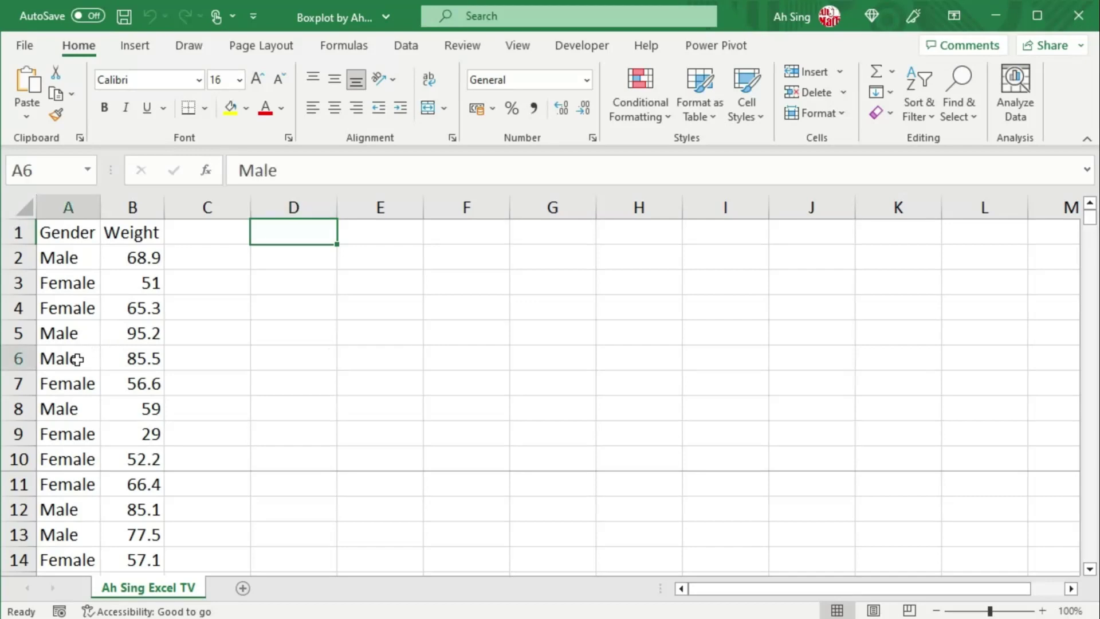
{"action": "key", "text": "ctrl"}
{"action": "key", "text": "ctrl+a"}
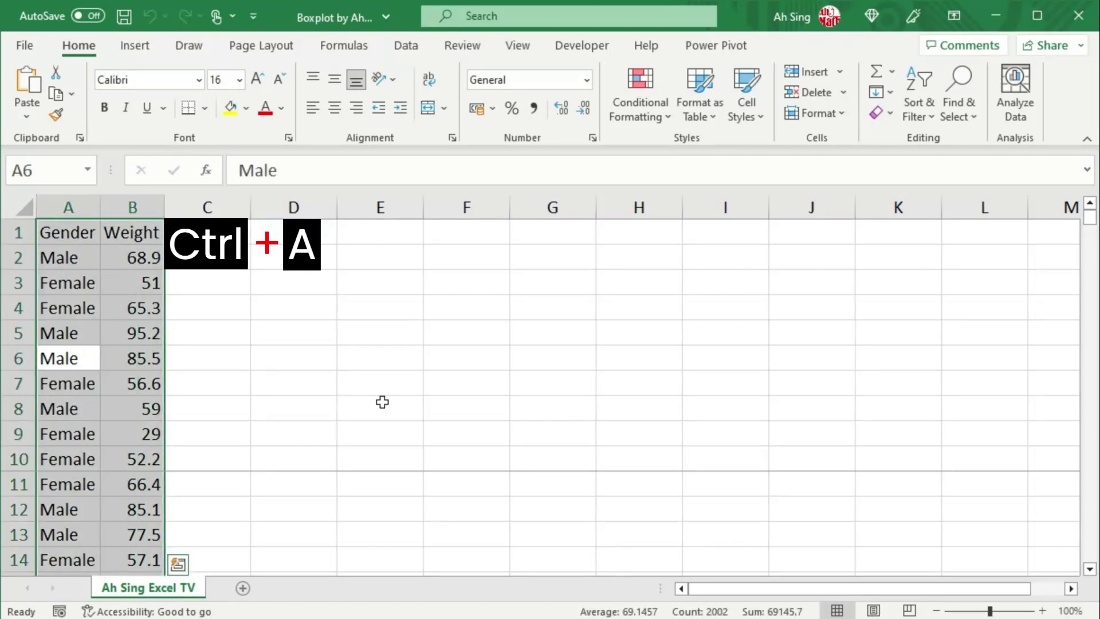
{"action": "key", "text": "ctrl+t"}
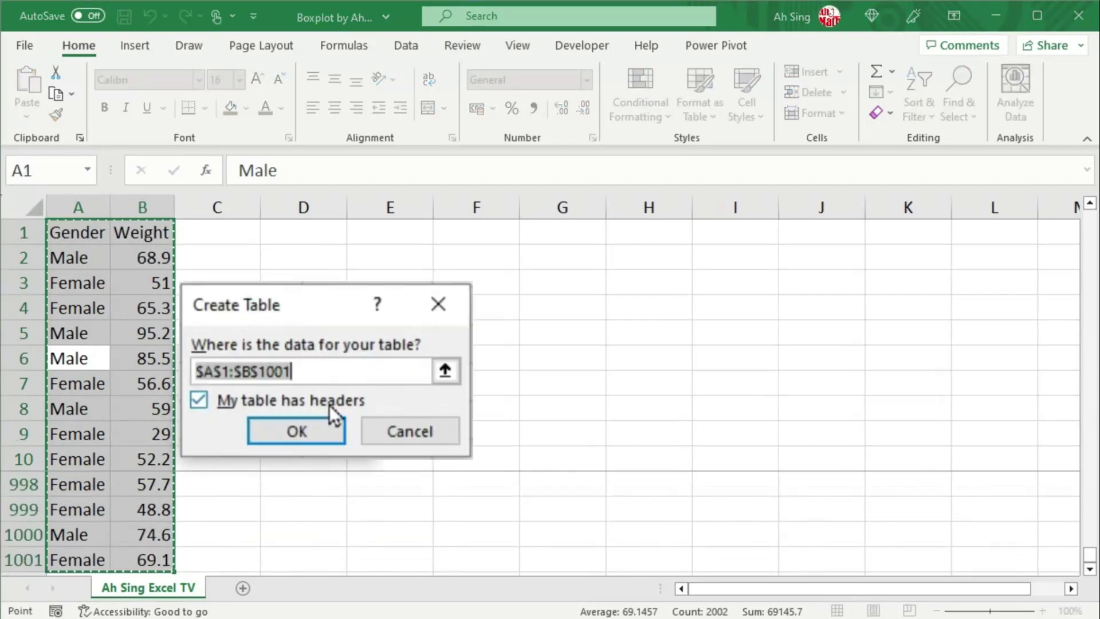
{"action": "left_click", "coordinate": [301, 431]}
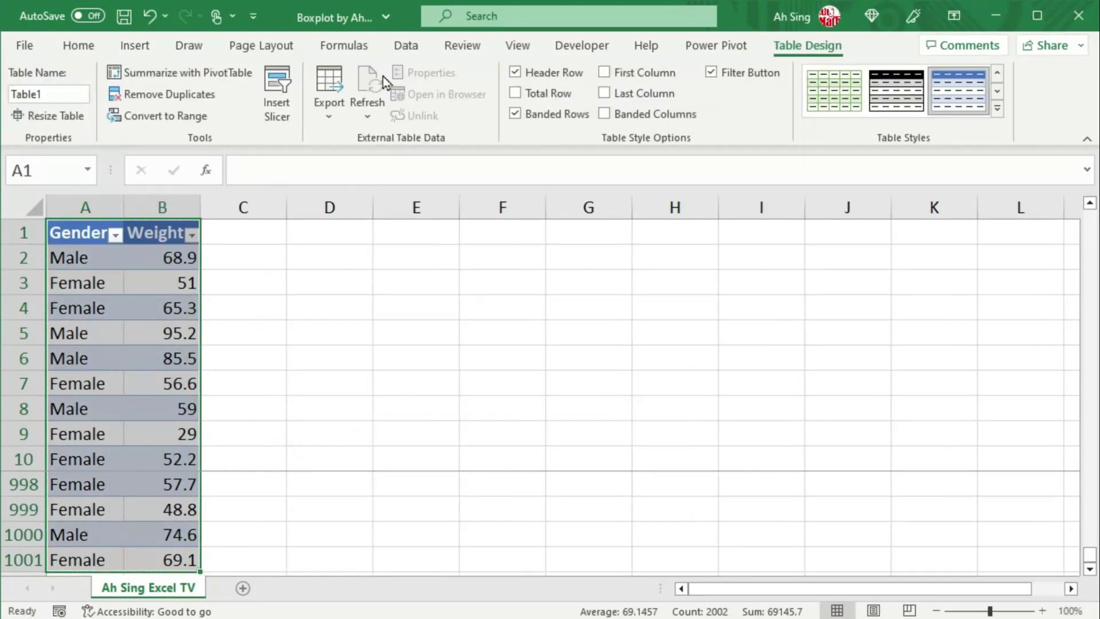
- Rename the new table as Data in the Name Manager
{"action": "left_click", "coordinate": [356, 50]}
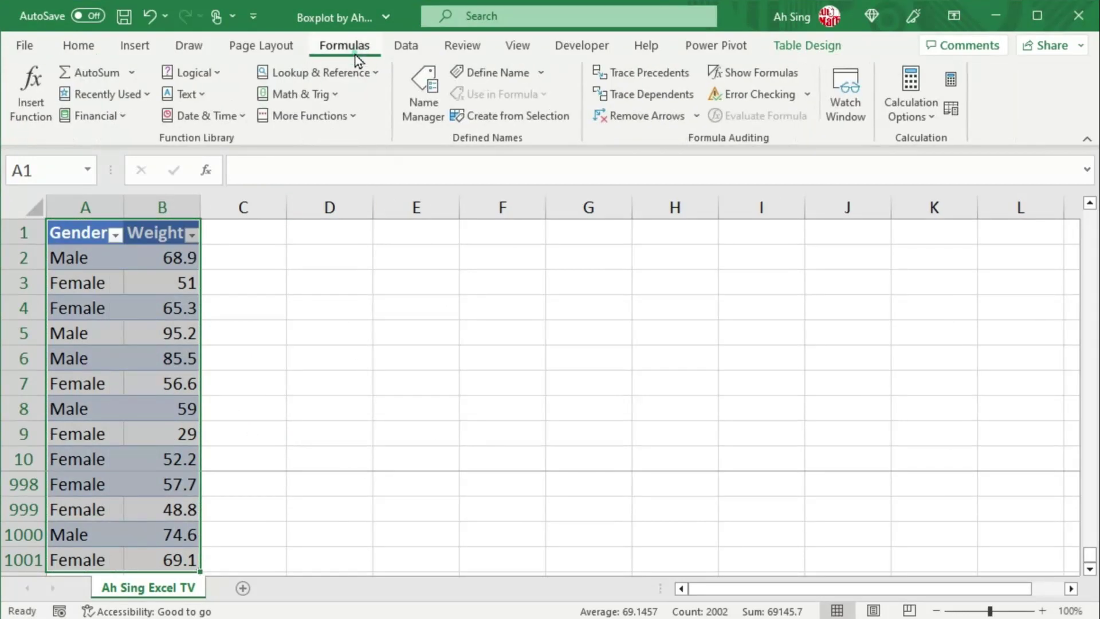
{"action": "left_click", "coordinate": [421, 99]}
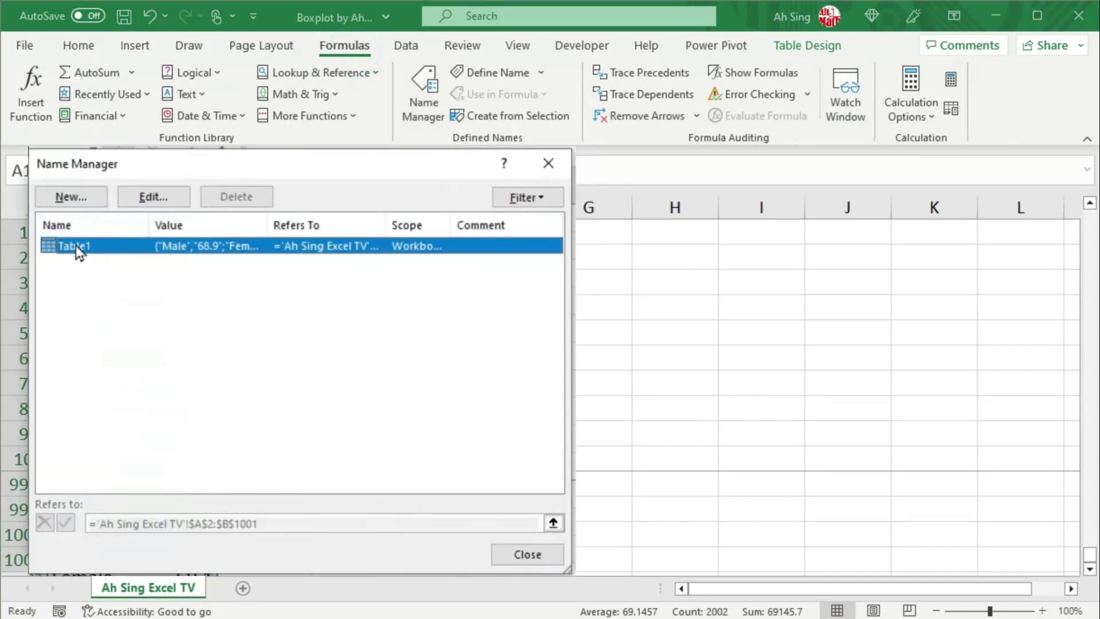
{"action": "left_click", "coordinate": [152, 195]}
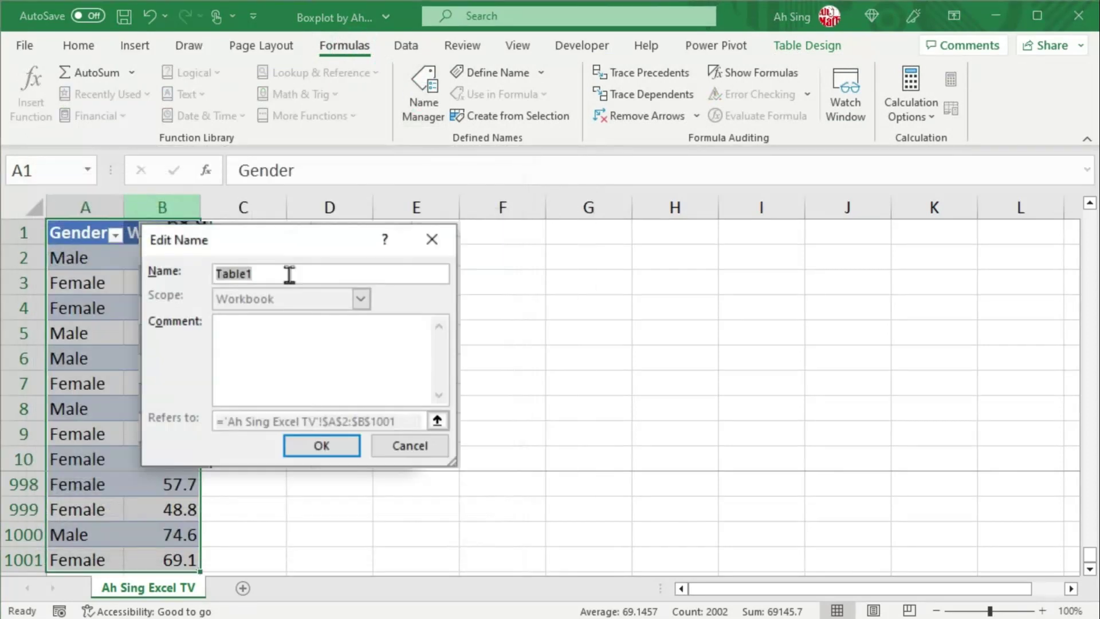
{"action": "type", "text": "Data"}
{"action": "left_click", "coordinate": [321, 446]}
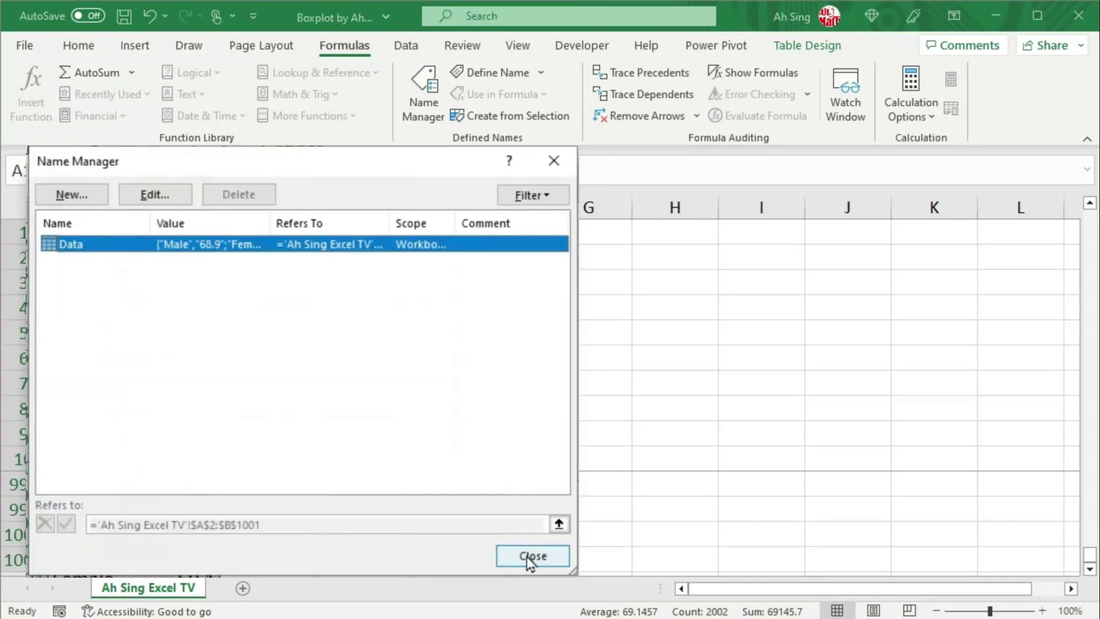
{"action": "left_click", "coordinate": [531, 556]}
- Insert a Box and Whisker chart from the table and enlarge it to about 15.3 cm wide and 9 cm high
{"action": "left_click", "coordinate": [135, 46]}
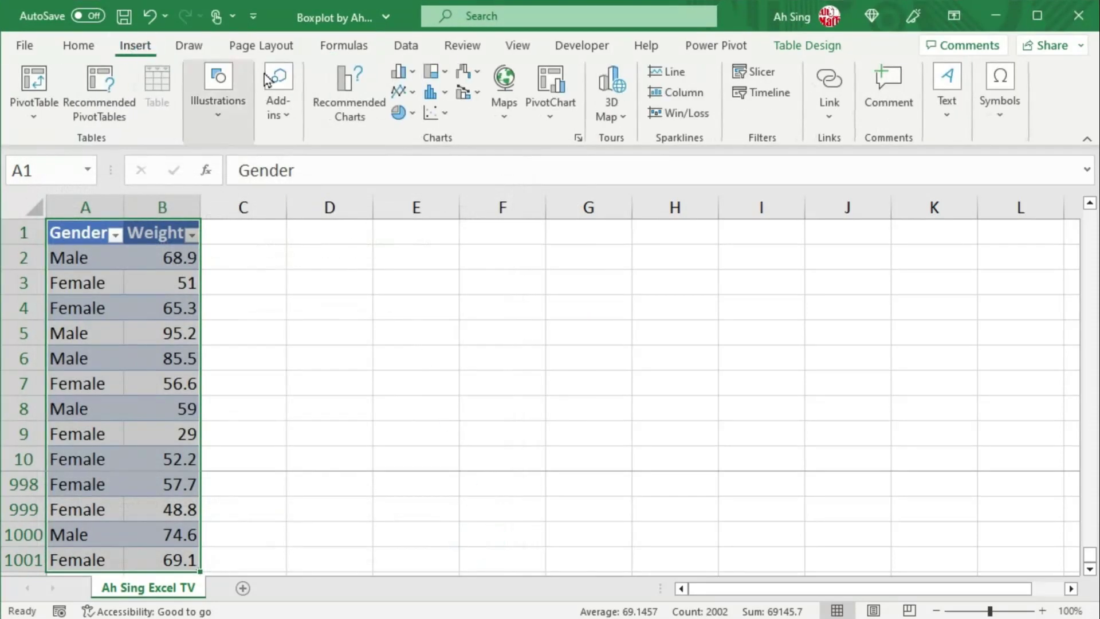
{"action": "left_click", "coordinate": [440, 95]}
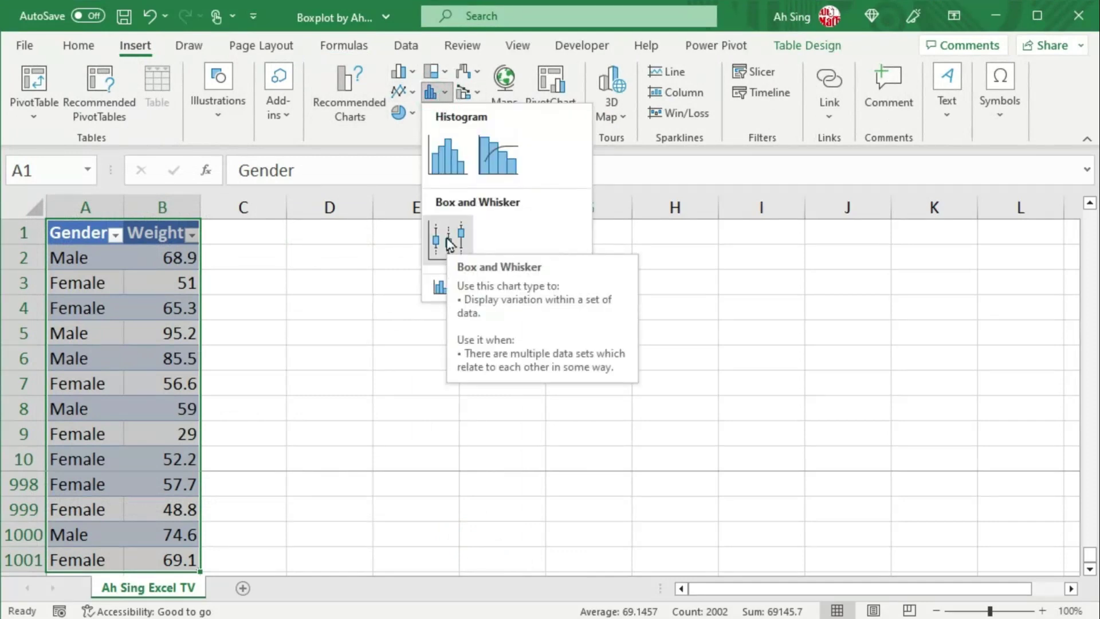
{"action": "left_click", "coordinate": [450, 243]}
{"action": "left_click_drag", "start_coordinate": [766, 479], "coordinate": [857, 523]}
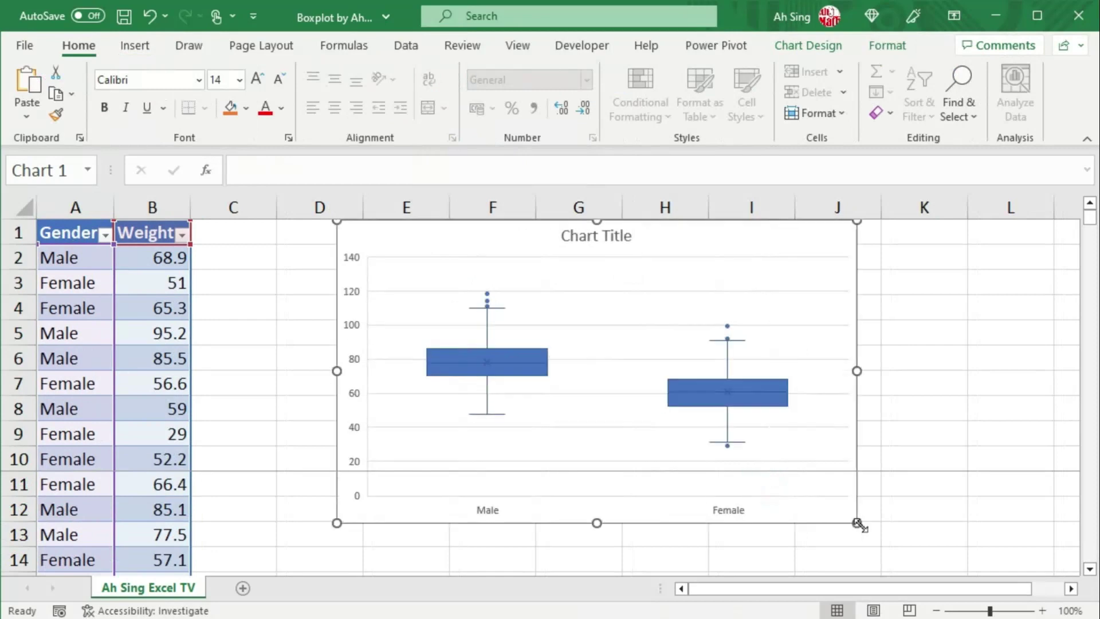
- Change the chart title to "Boxplot of weight by gender"
{"action": "left_click", "coordinate": [625, 237]}
{"action": "triple_click", "coordinate": [625, 237]}
{"action": "type", "text": "B"}
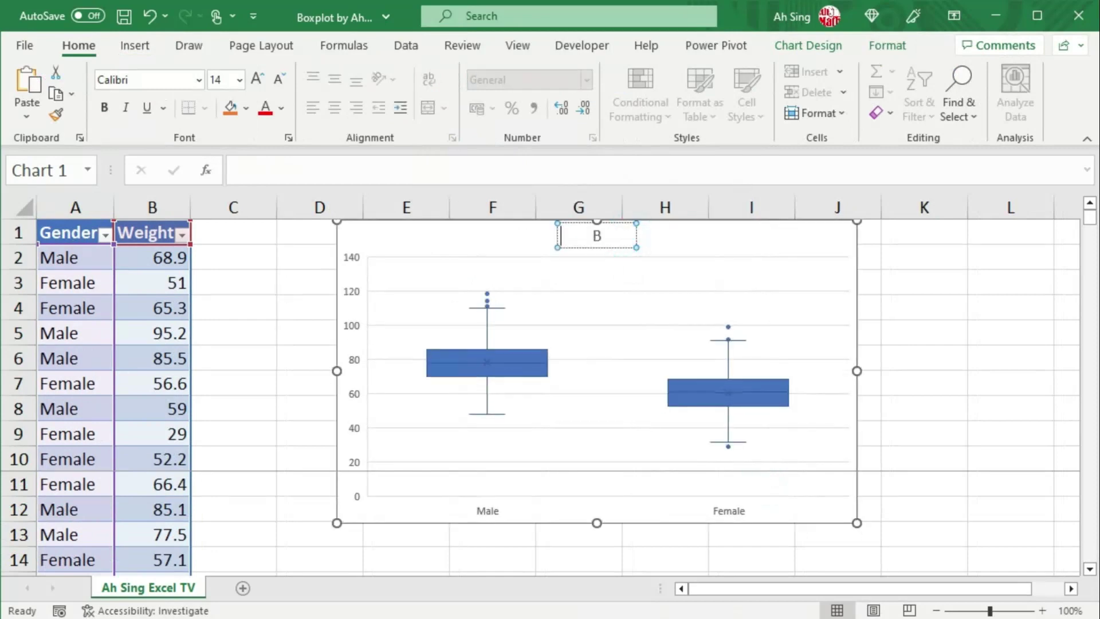
{"action": "type", "text": "oxplot of weight by gender"}
{"action": "left_click", "coordinate": [707, 270]}
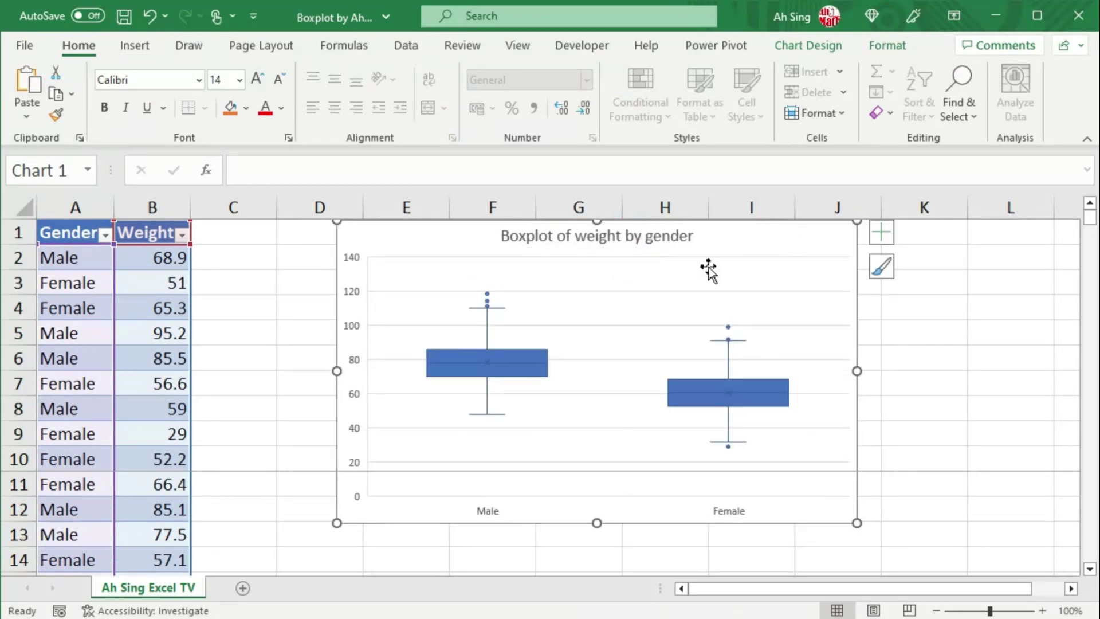
- Remove the fill from the boxes of the Weight series
{"action": "left_click", "coordinate": [522, 368]}
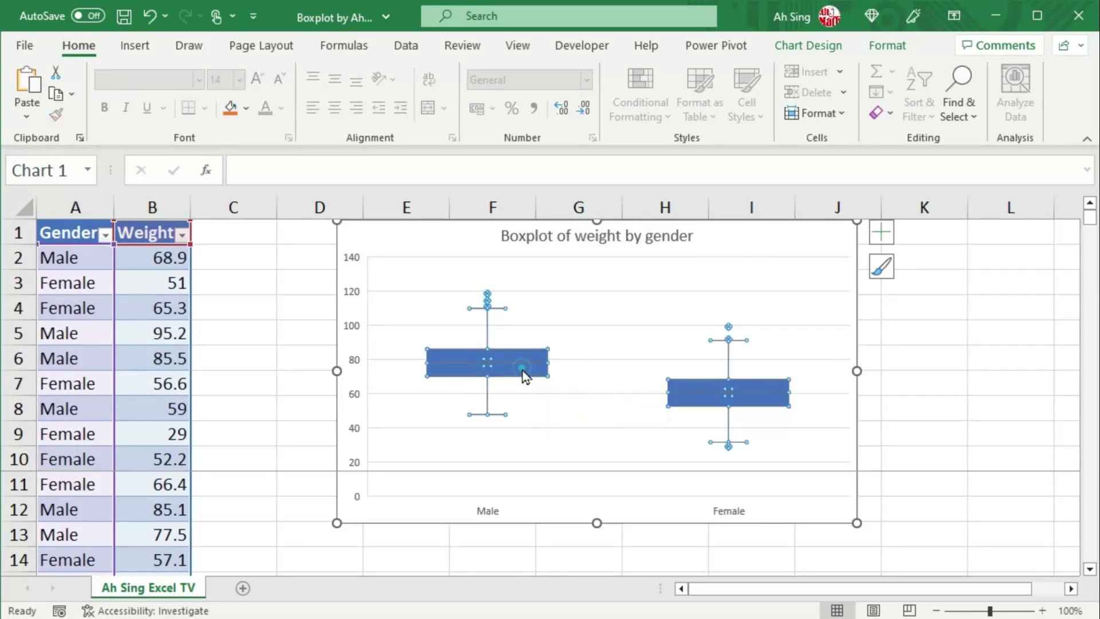
{"action": "left_click", "coordinate": [886, 47]}
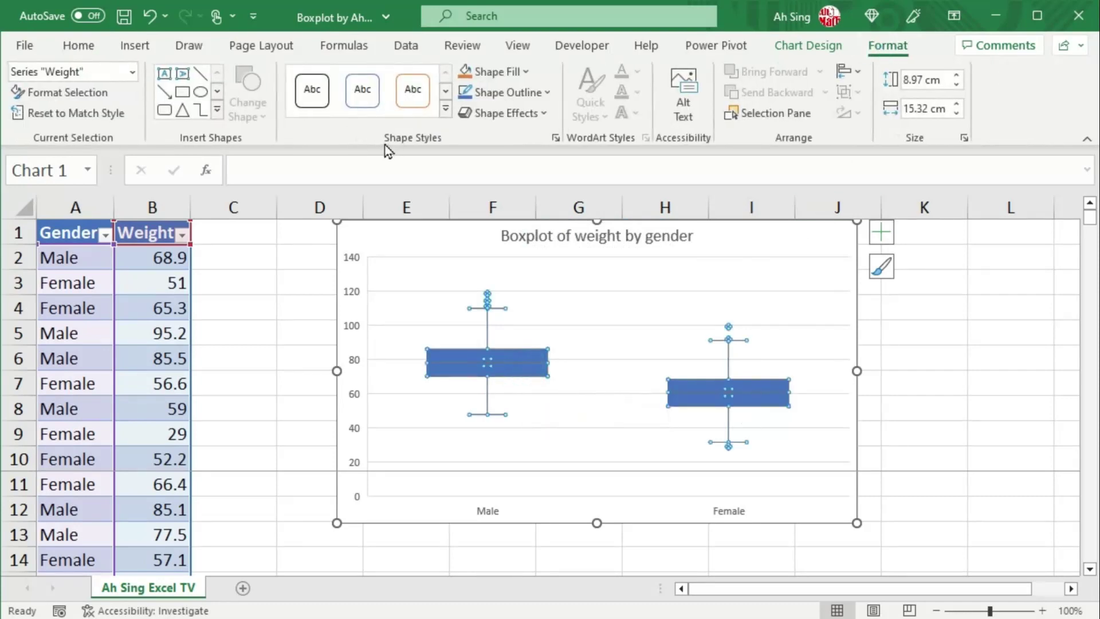
{"action": "left_click", "coordinate": [499, 74]}
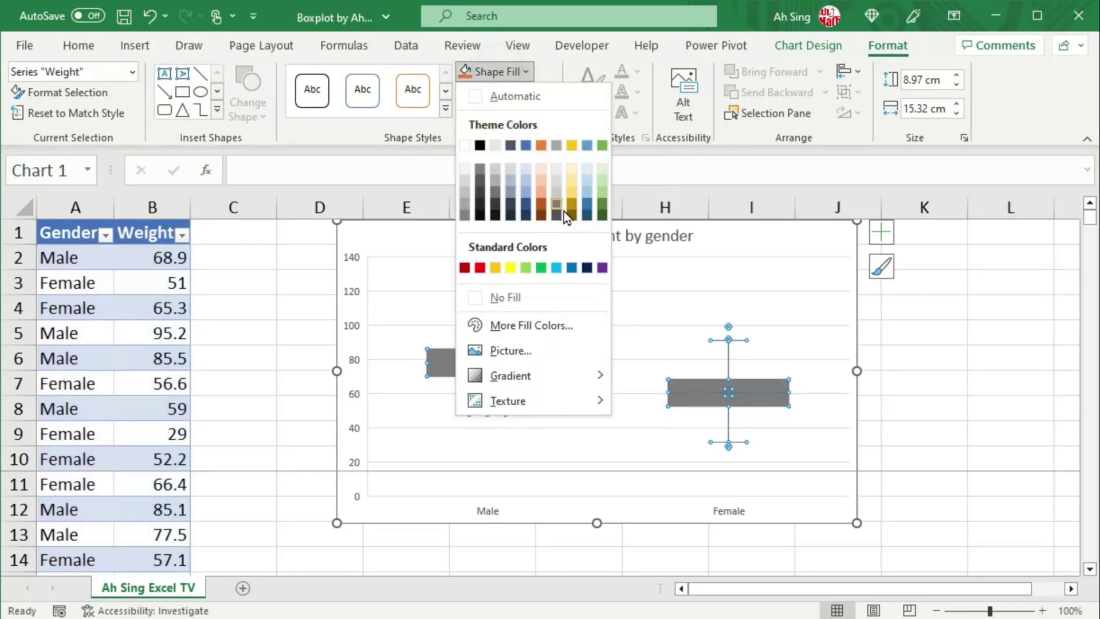
{"action": "left_click", "coordinate": [507, 298]}
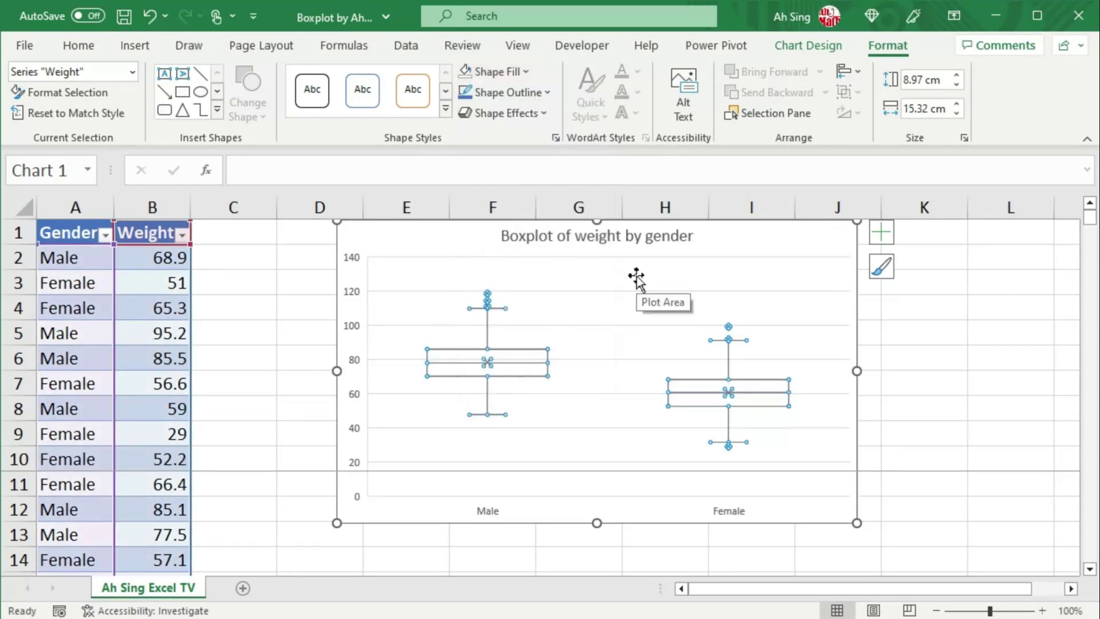
- Hide the Weight series' mean markers and reduce its gap width to 39%
{"action": "double_click", "coordinate": [729, 387]}
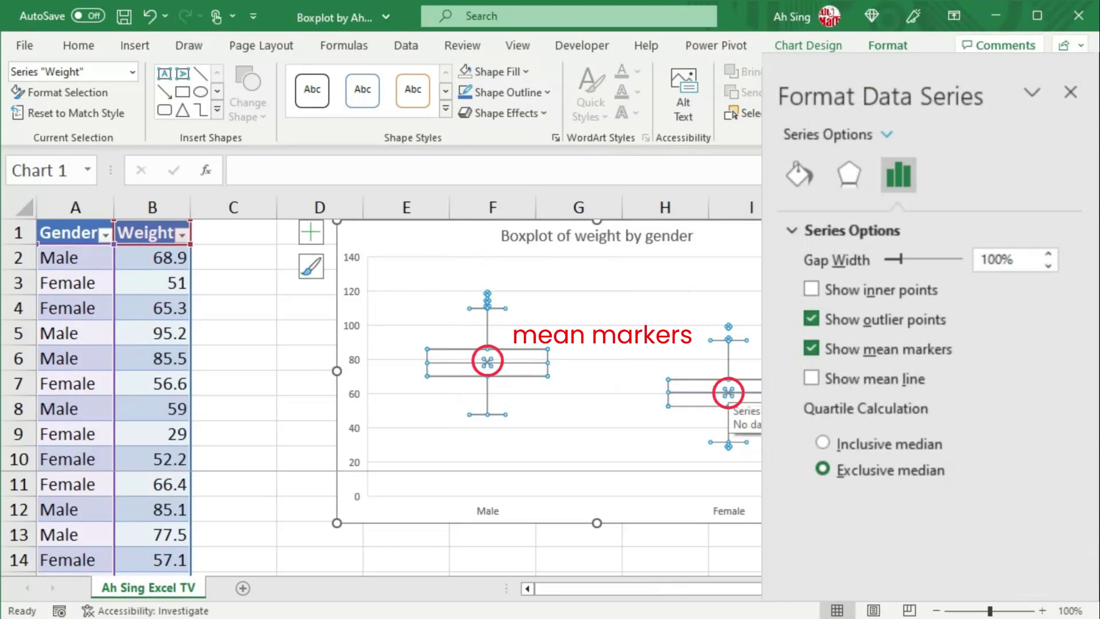
{"action": "left_click", "coordinate": [807, 348]}
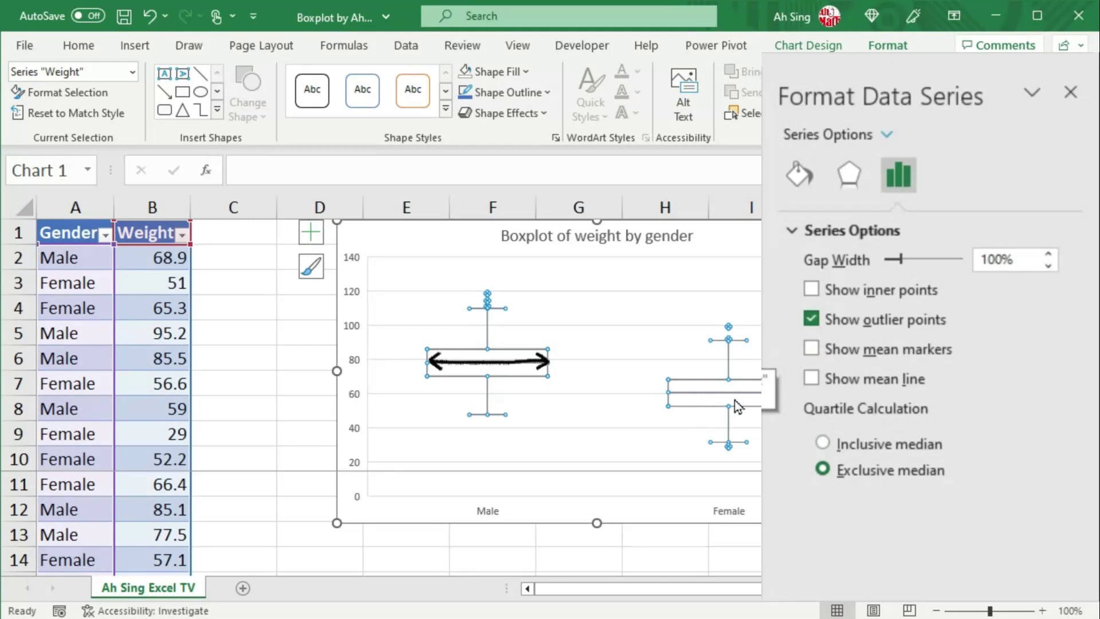
{"action": "left_click_drag", "start_coordinate": [900, 260], "coordinate": [886, 261]}
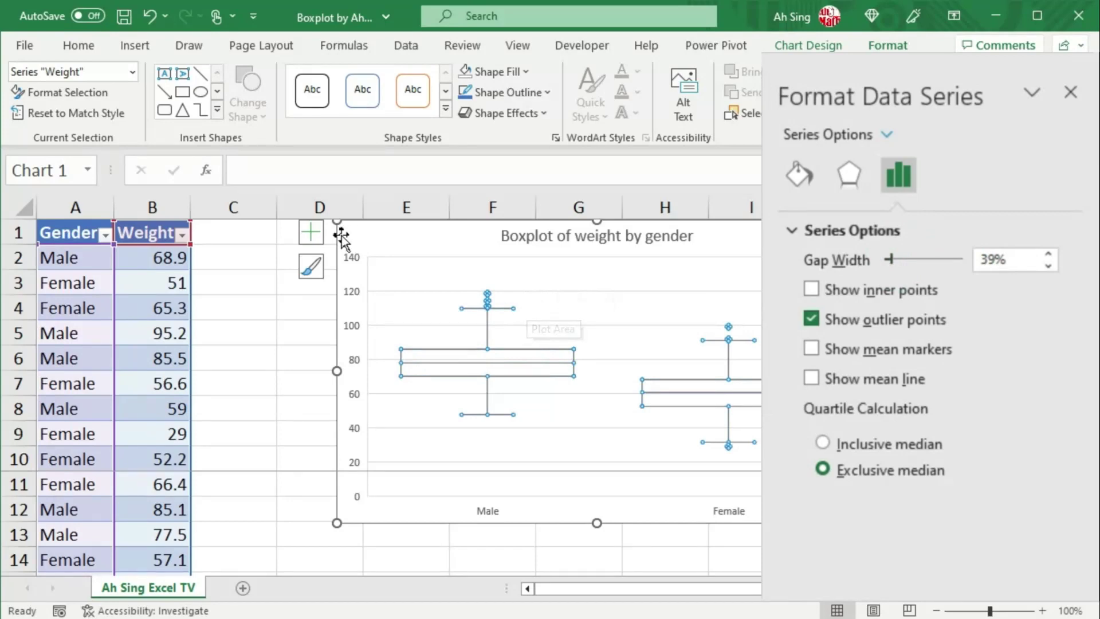
- Add value data labels to the boxplot and format them in the Number category with 2 decimal places
{"action": "left_click", "coordinate": [316, 237]}
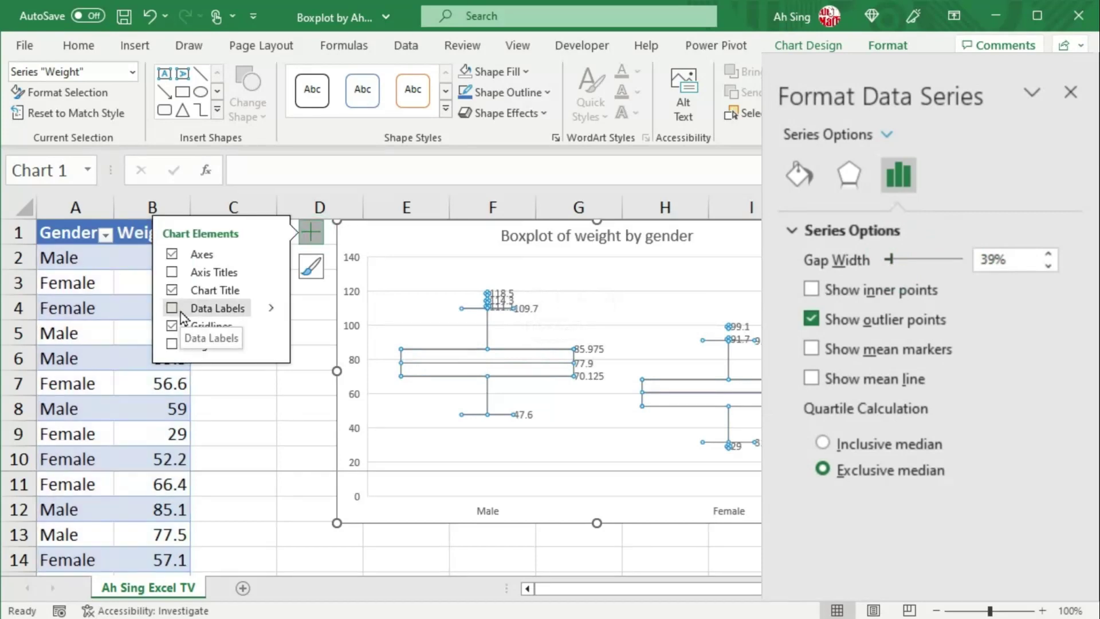
{"action": "left_click", "coordinate": [272, 309]}
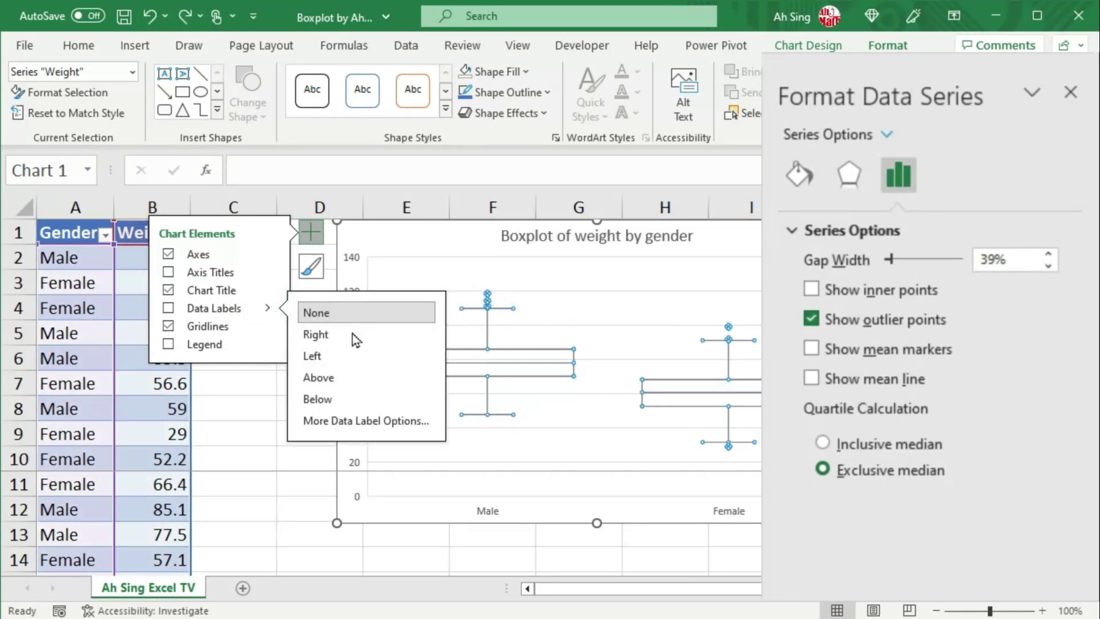
{"action": "left_click", "coordinate": [383, 421]}
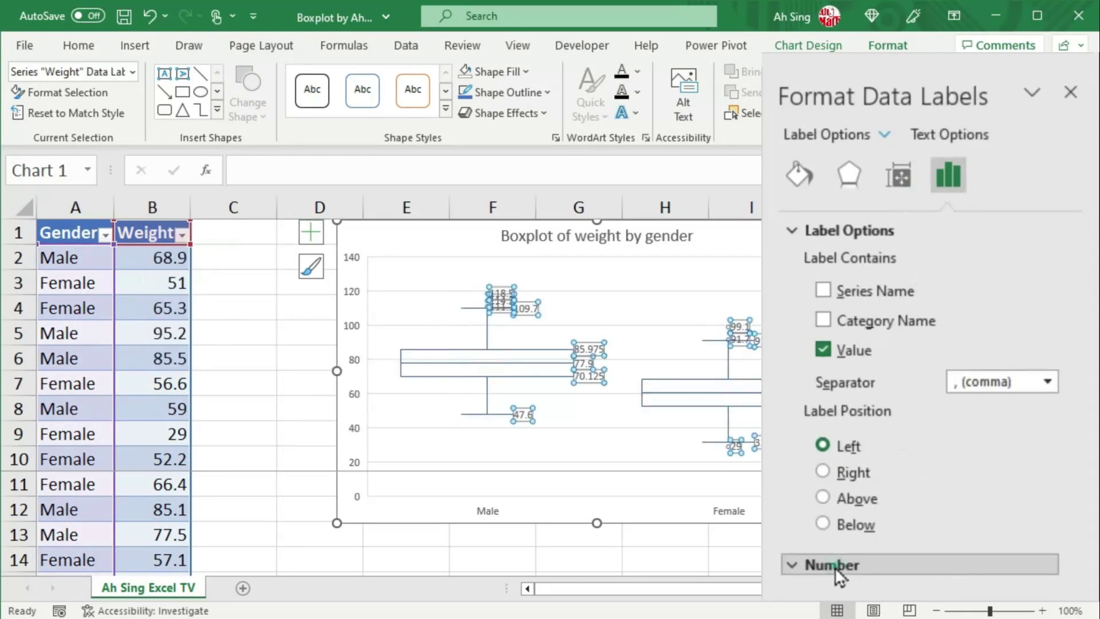
{"action": "left_click", "coordinate": [835, 566]}
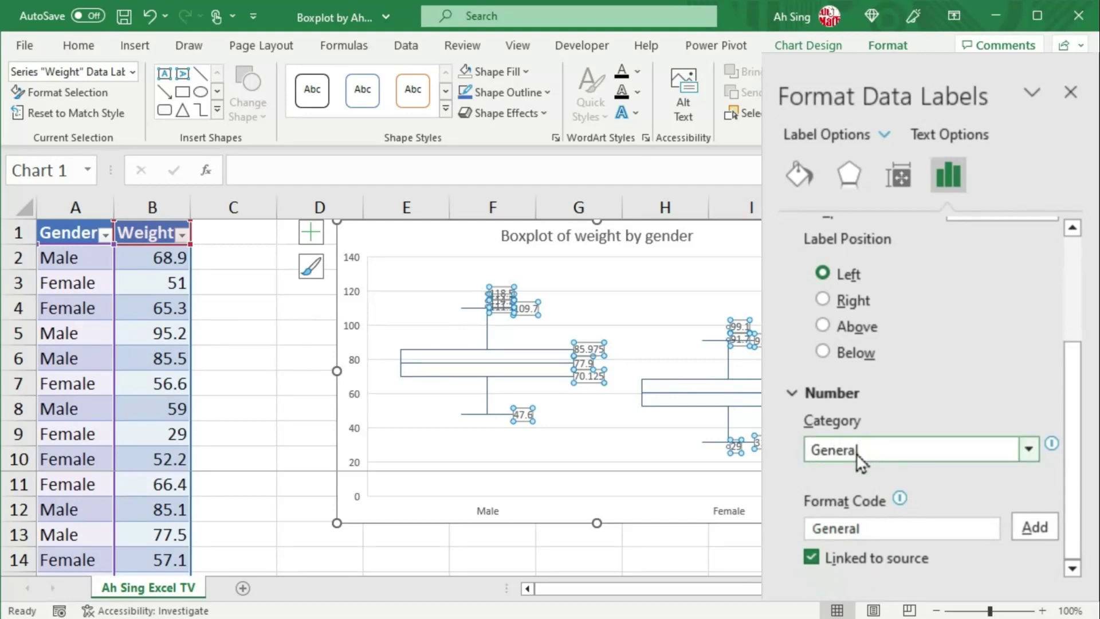
{"action": "left_click", "coordinate": [883, 452]}
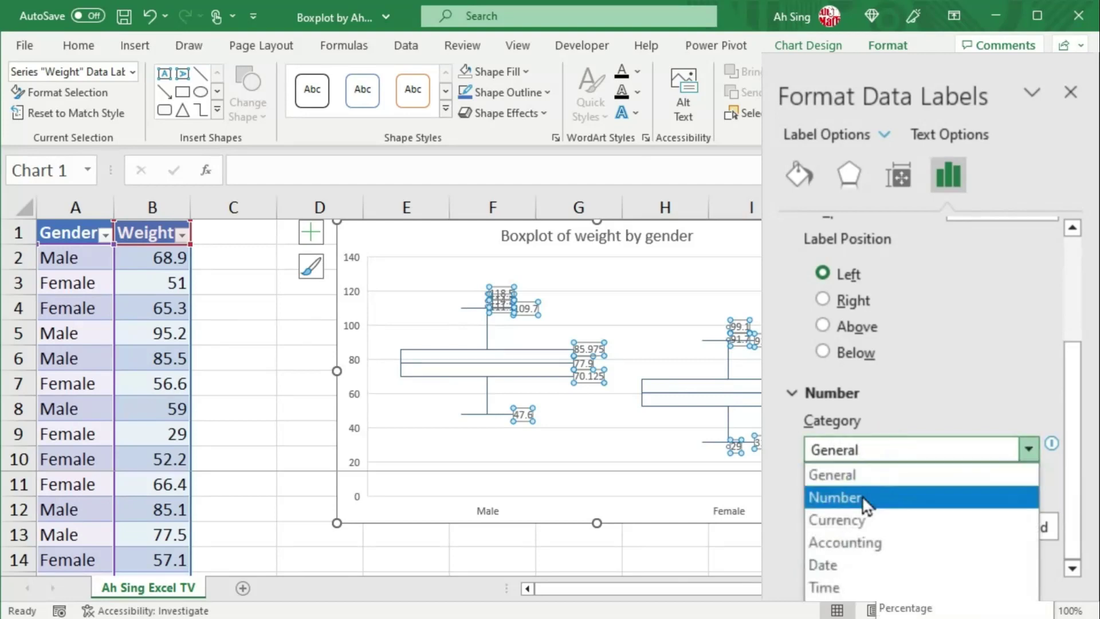
{"action": "left_click", "coordinate": [862, 496]}
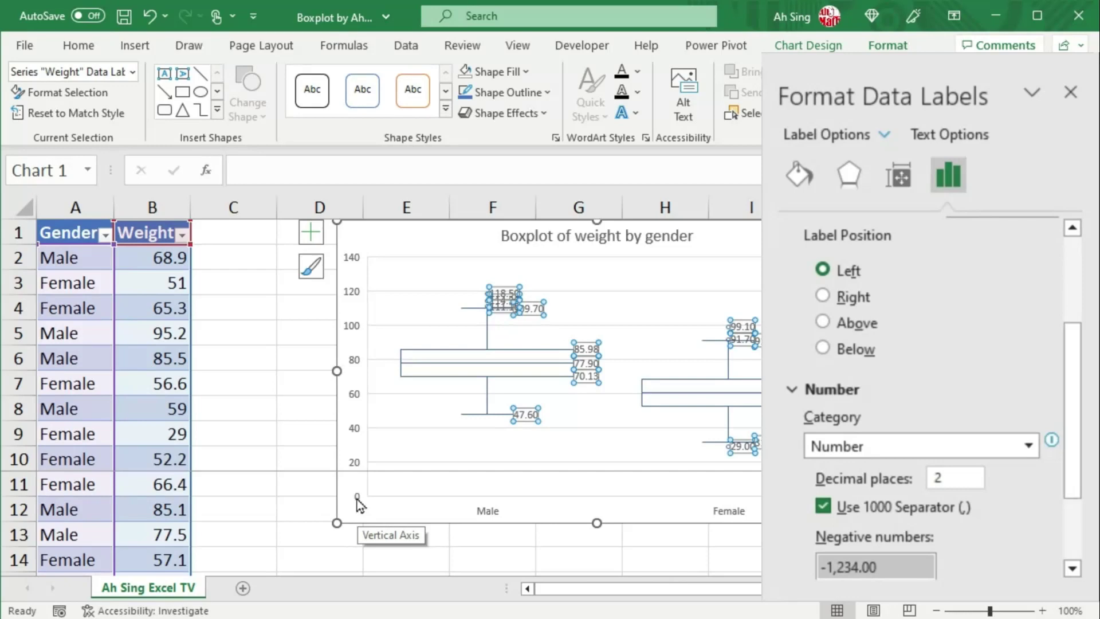
- Set the vertical axis bounds to a minimum of 20 and a maximum of 120
{"action": "left_click", "coordinate": [352, 465]}
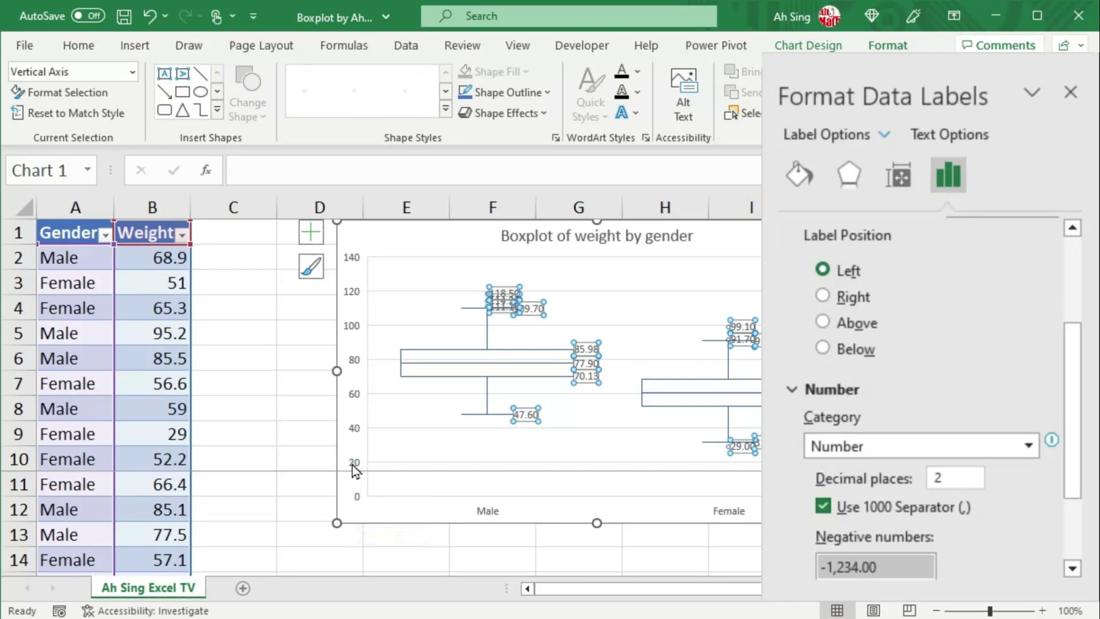
{"action": "double_click", "coordinate": [951, 285]}
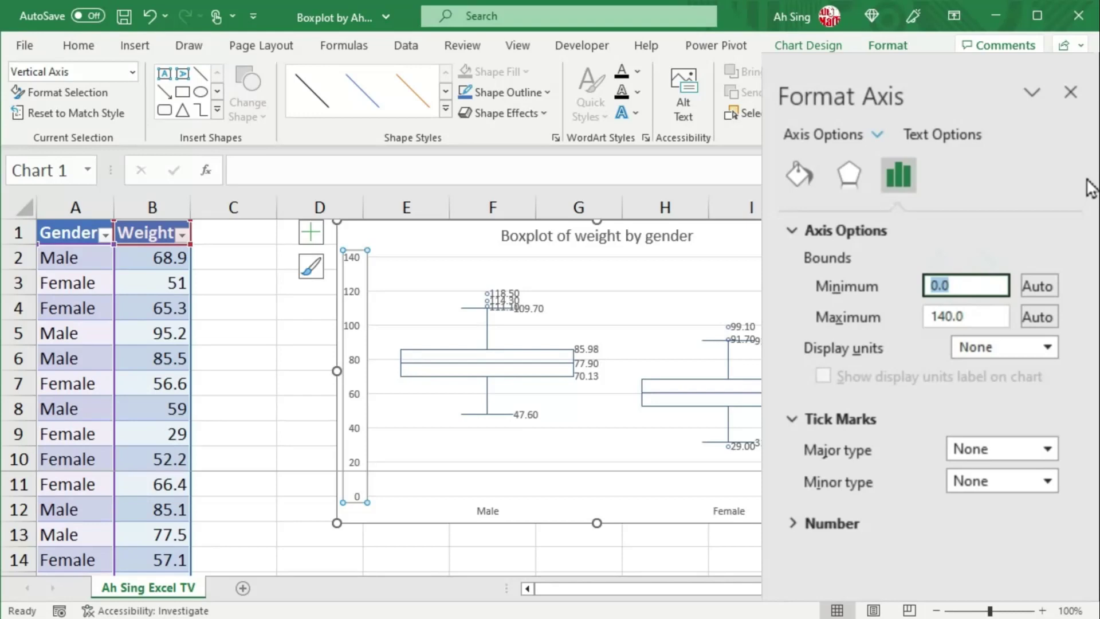
{"action": "type", "text": "20"}
{"action": "key", "text": "Return"}
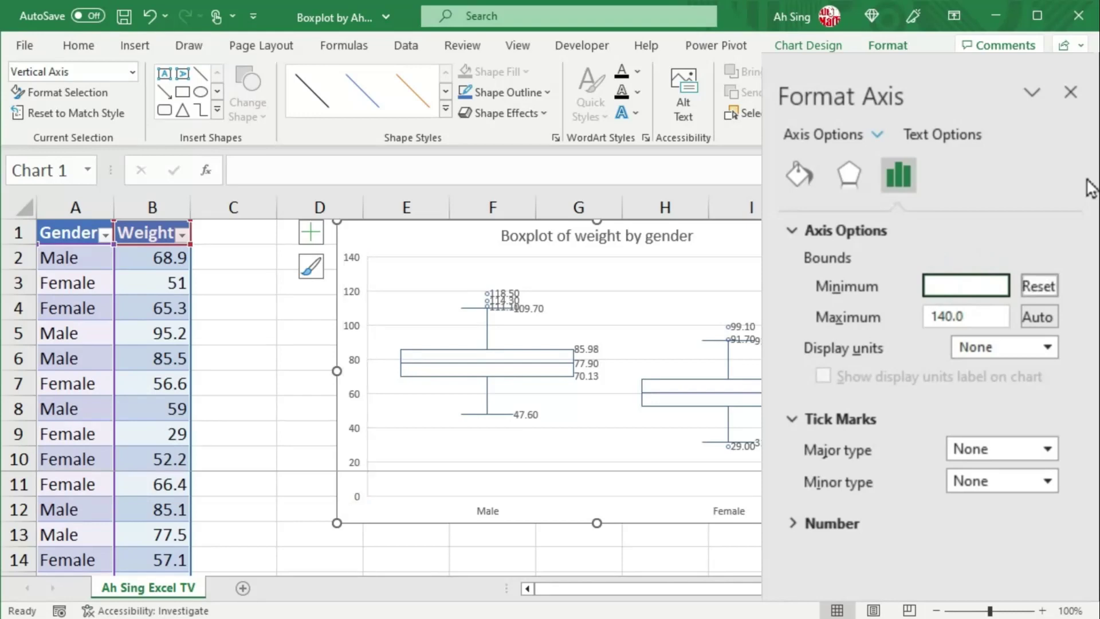
{"action": "left_click", "coordinate": [981, 317]}
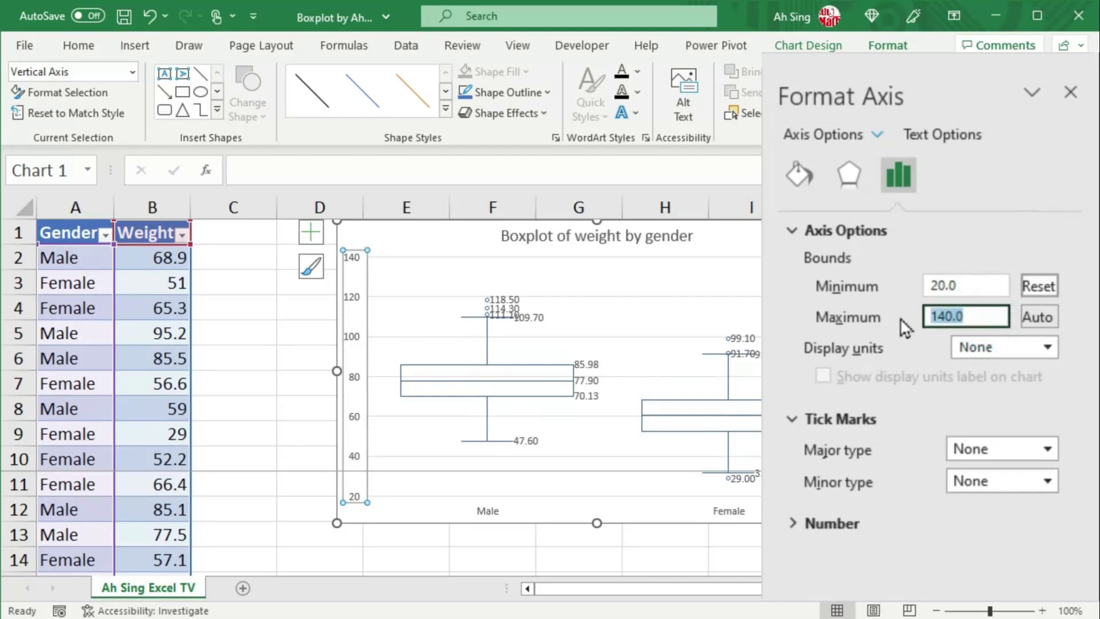
{"action": "type", "text": "120"}
{"action": "key", "text": "Return"}
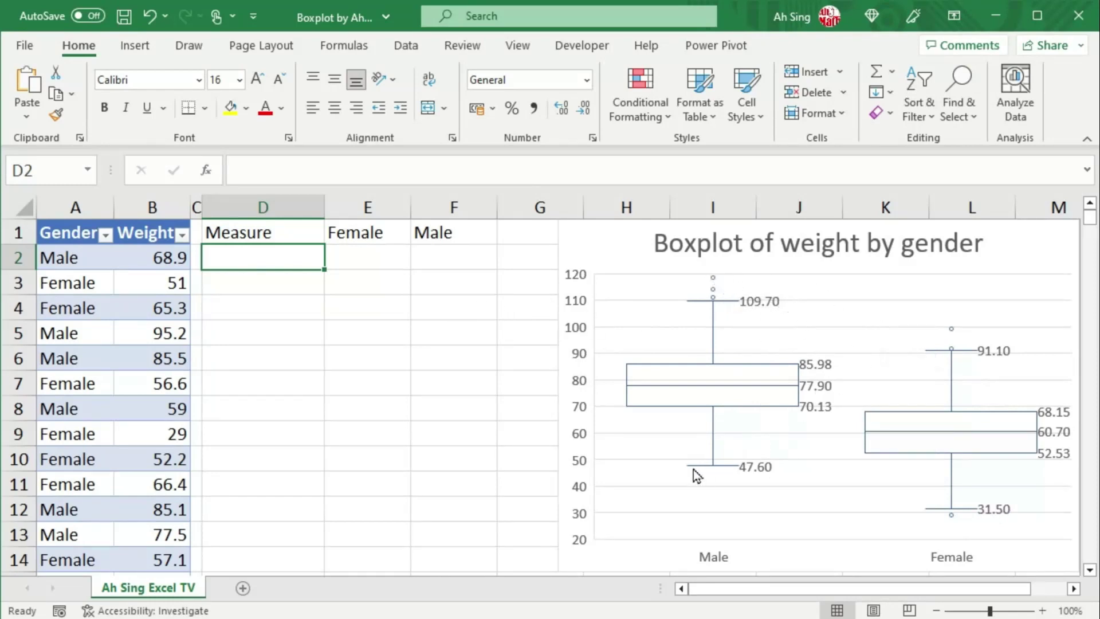
- Enter "Lower Extreme" in cell D2 as the first entry under the Measure heading
{"action": "type", "text": "Lo"}
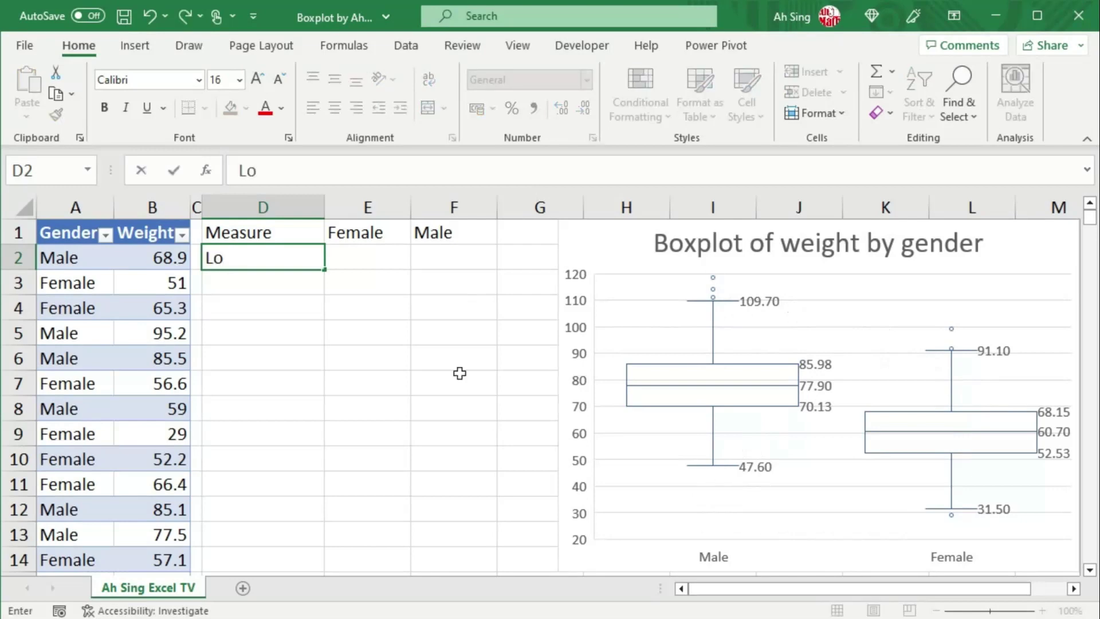
{"action": "type", "text": "wer Ex"}
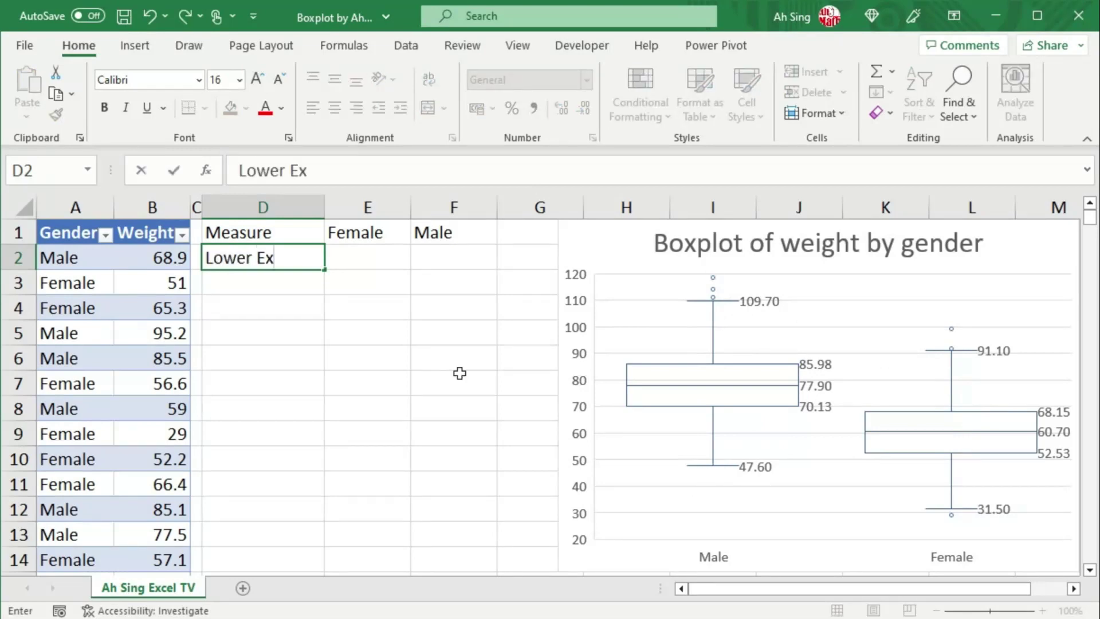
{"action": "type", "text": "treme"}
{"action": "key", "text": "Return"}
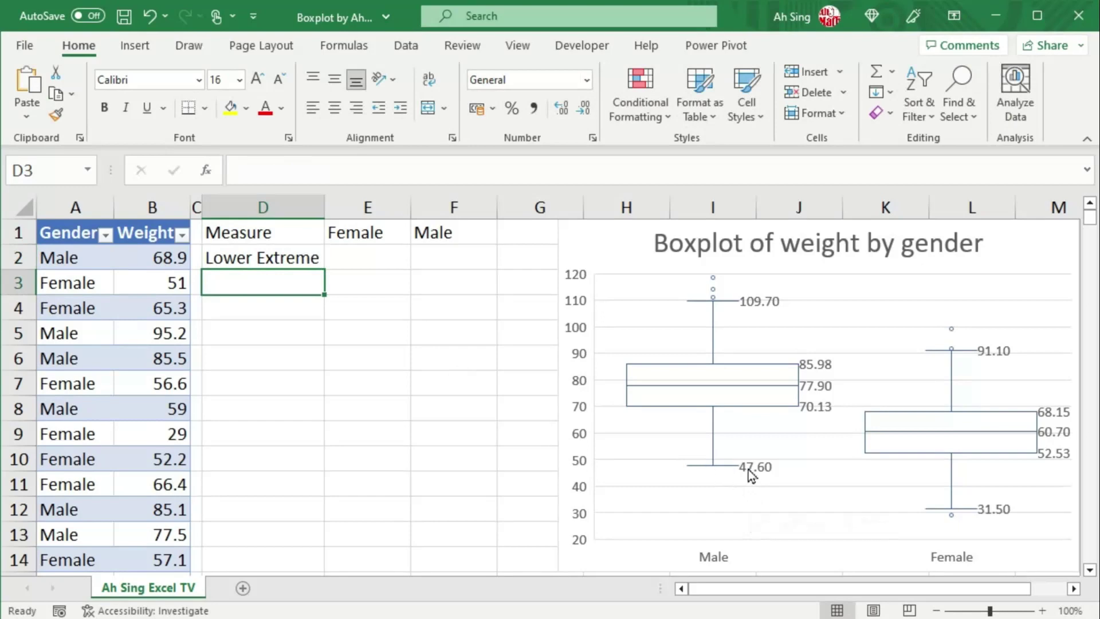
{"action": "mouse_move", "coordinate": [762, 470]}
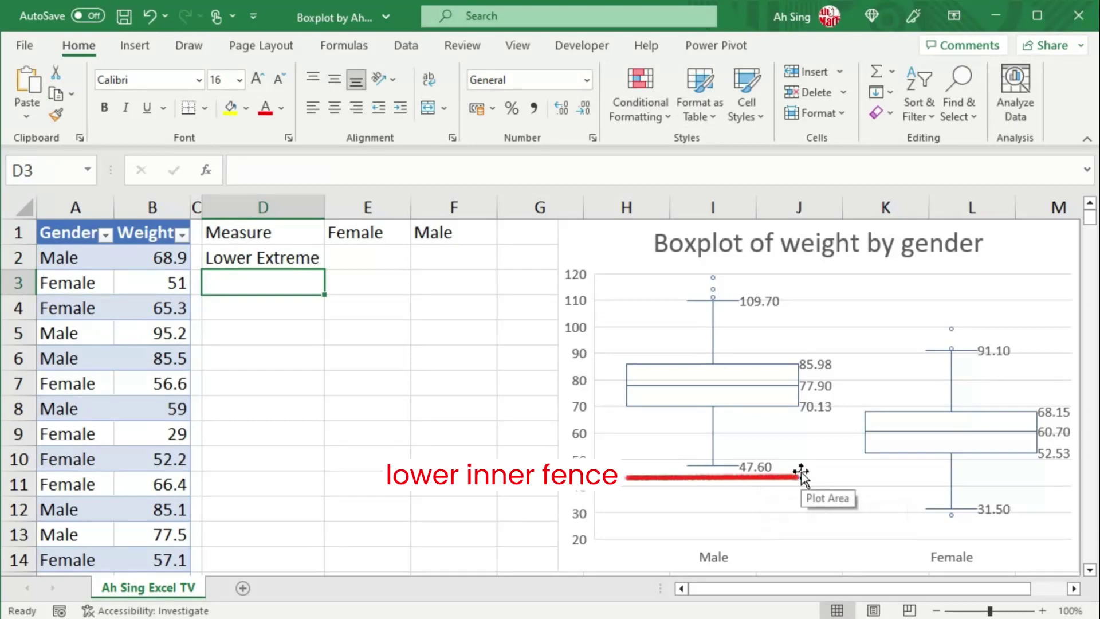
- Enter the measure labels "Lower Quartile" in D3, "Median" in D4 and "Upper Quartile" in D5
{"action": "type", "text": "Lower "}
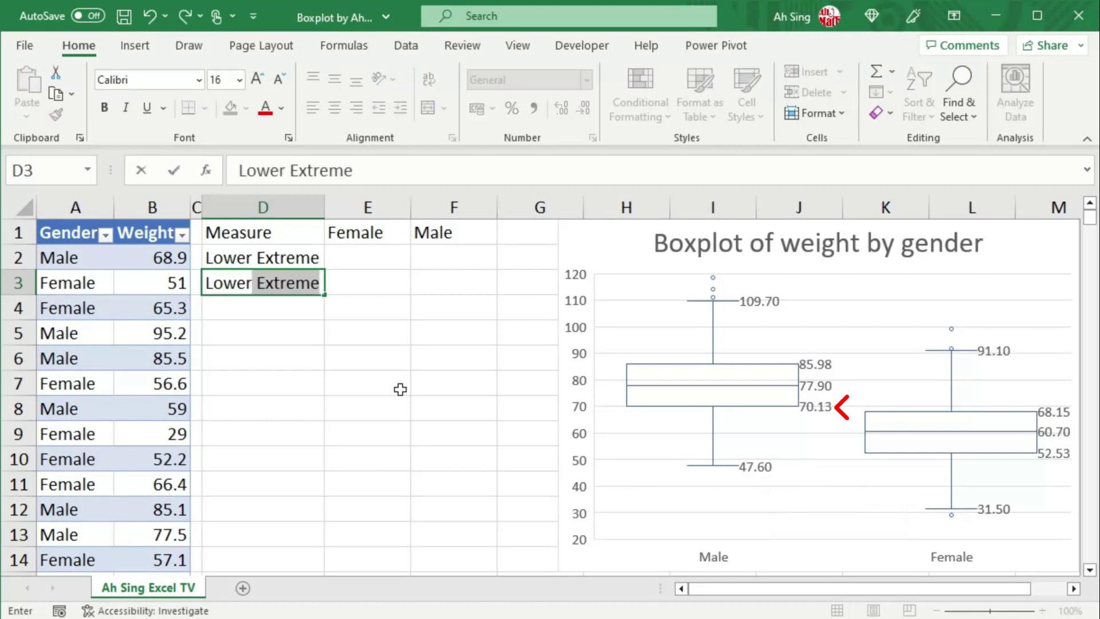
{"action": "type", "text": "Quartile"}
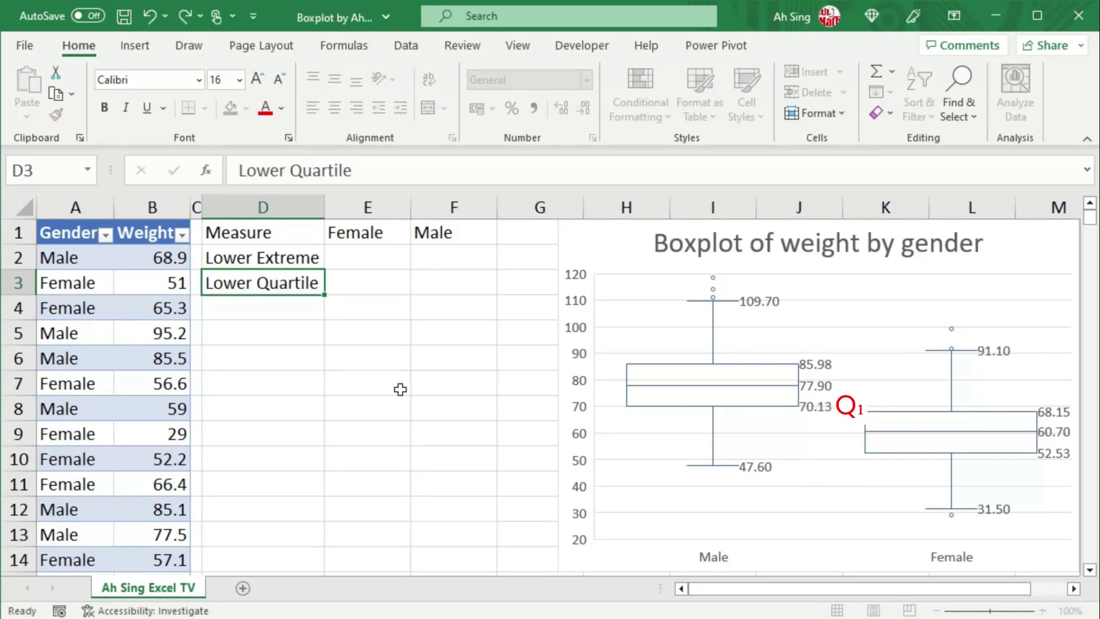
{"action": "key", "text": "Return"}
{"action": "key", "text": "Return"}
{"action": "type", "text": "Upper Qu"}
{"action": "type", "text": "artile"}
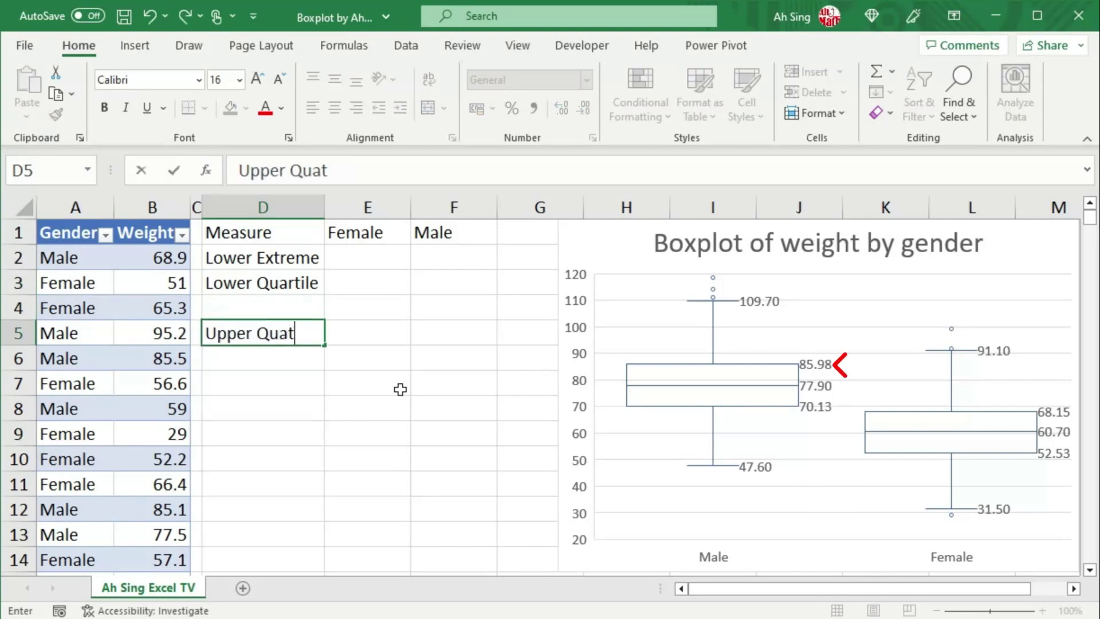
{"action": "key", "text": "Return"}
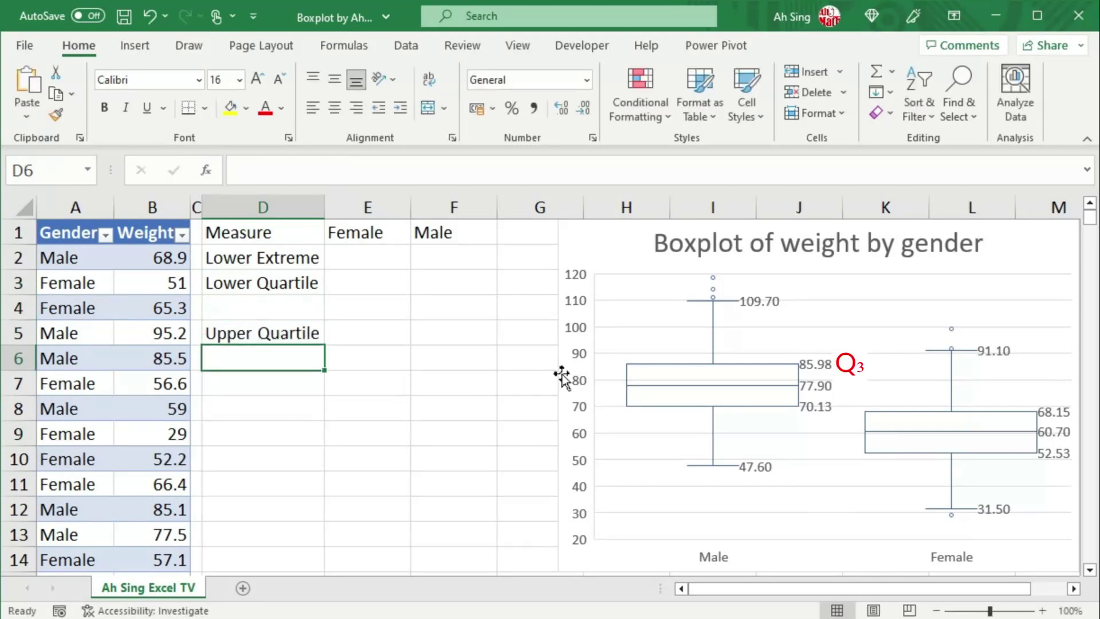
{"action": "left_click", "coordinate": [285, 302]}
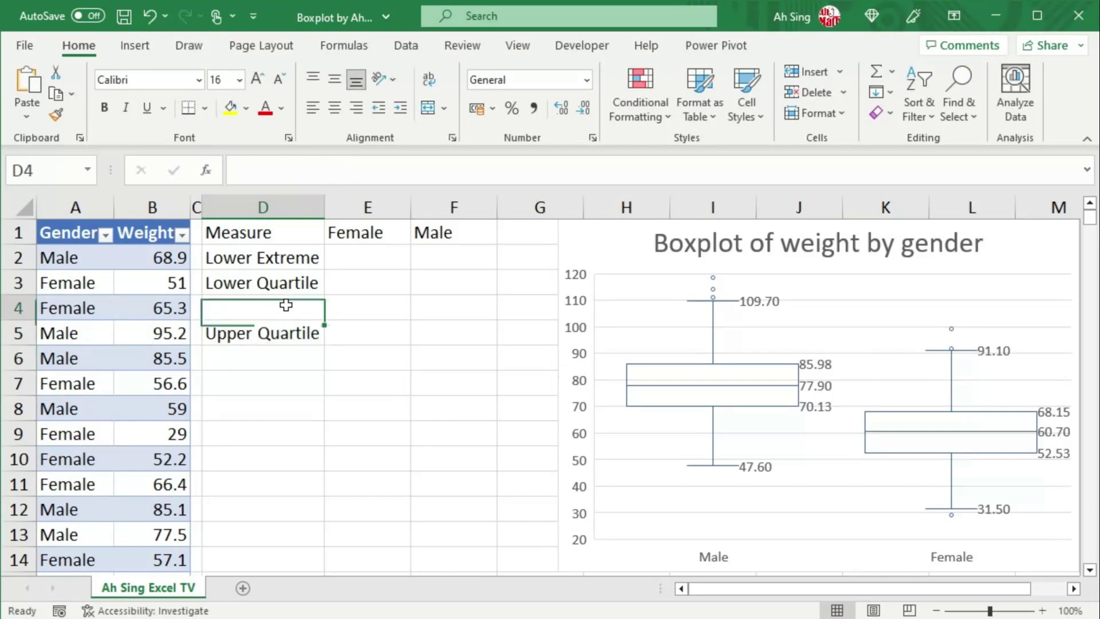
{"action": "type", "text": "Median"}
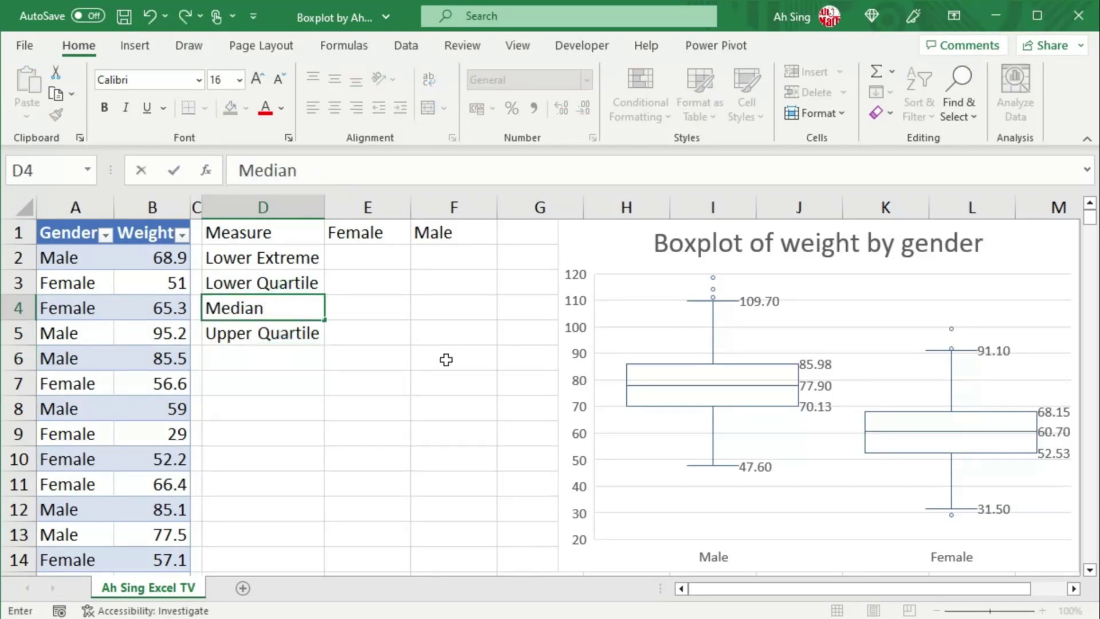
{"action": "key", "text": "Tab"}
- Begin a formula in cell E3 with QUARTILE.EXC and a nested FILTER function as its array
{"action": "key", "text": "Up"}
{"action": "type", "text": "="}
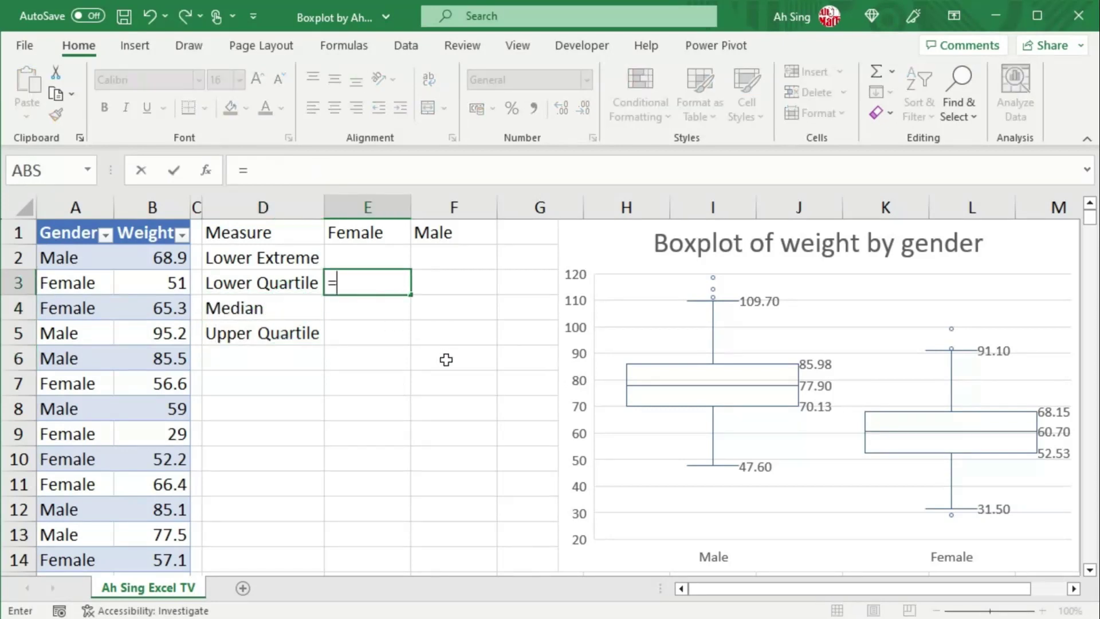
{"action": "type", "text": "qua"}
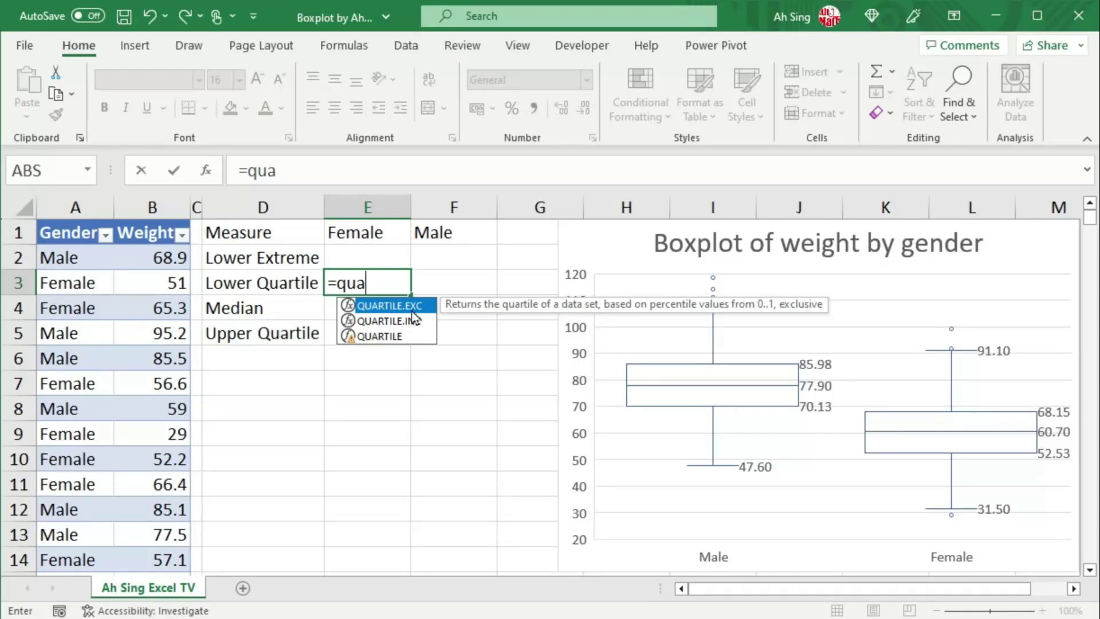
{"action": "key", "text": "Tab"}
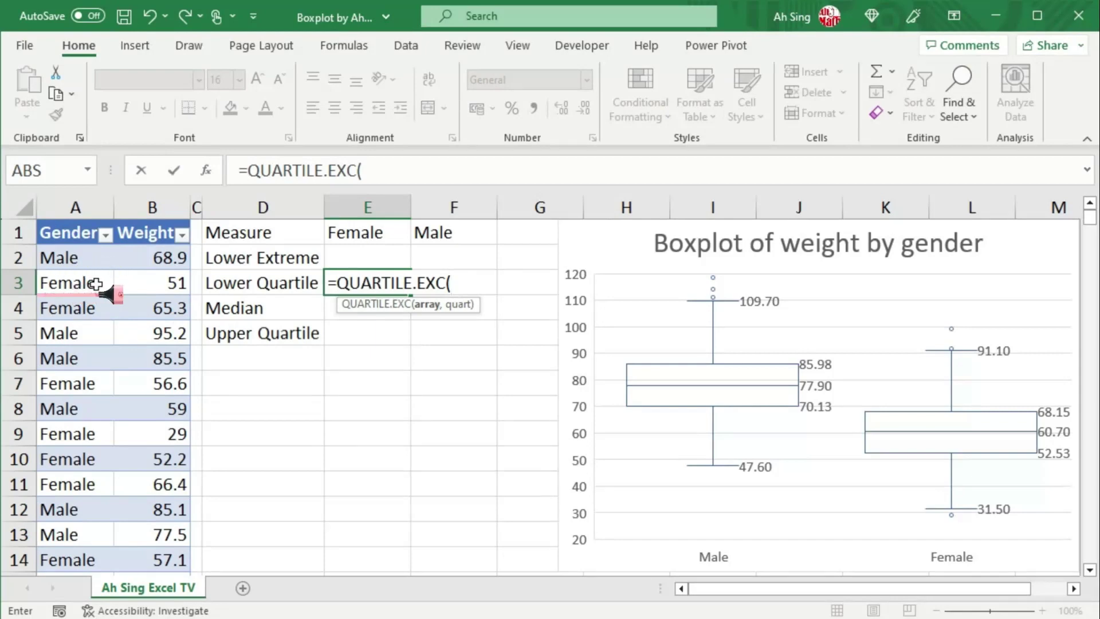
{"action": "type", "text": "filt"}
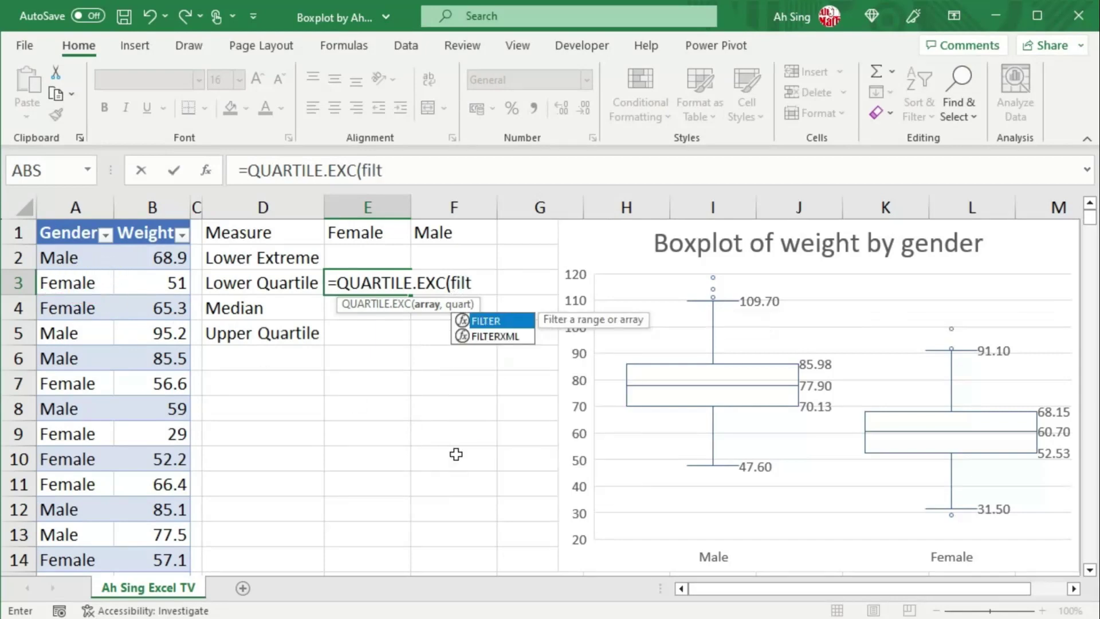
{"action": "type", "text": "e"}
{"action": "key", "text": "Tab"}
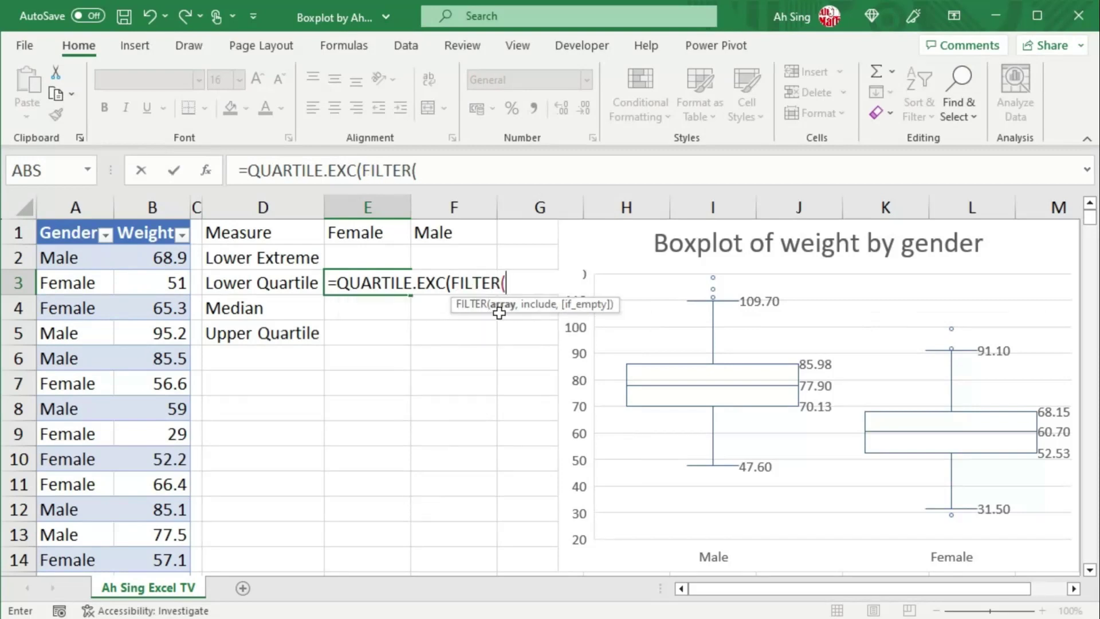
{"action": "left_click", "coordinate": [162, 261]}
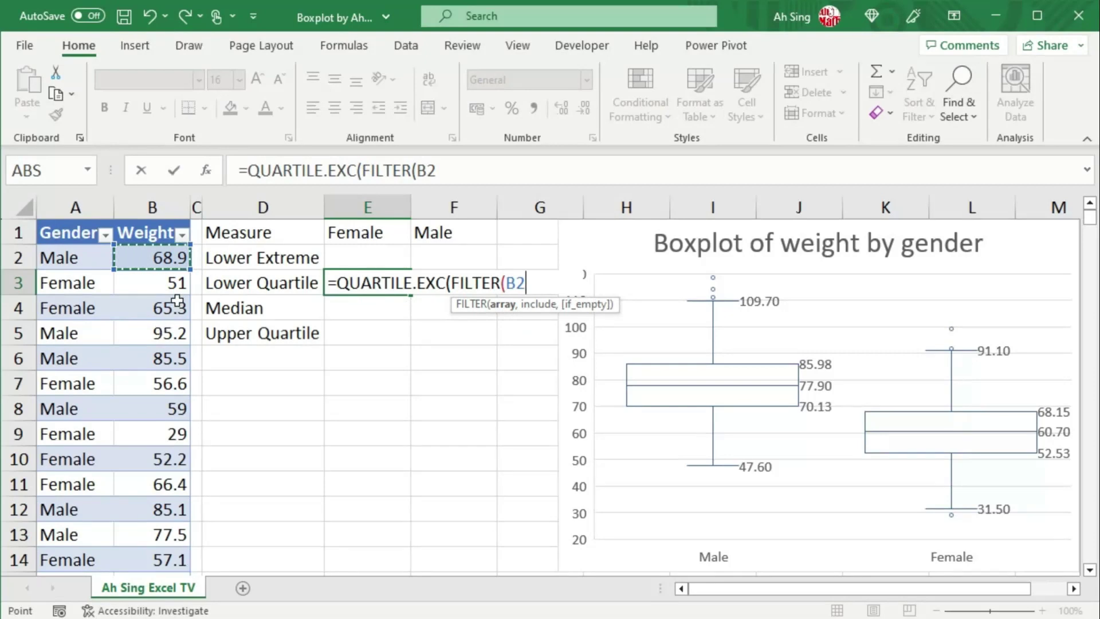
{"action": "key", "text": "BackSpace"}
{"action": "key", "text": "BackSpace"}
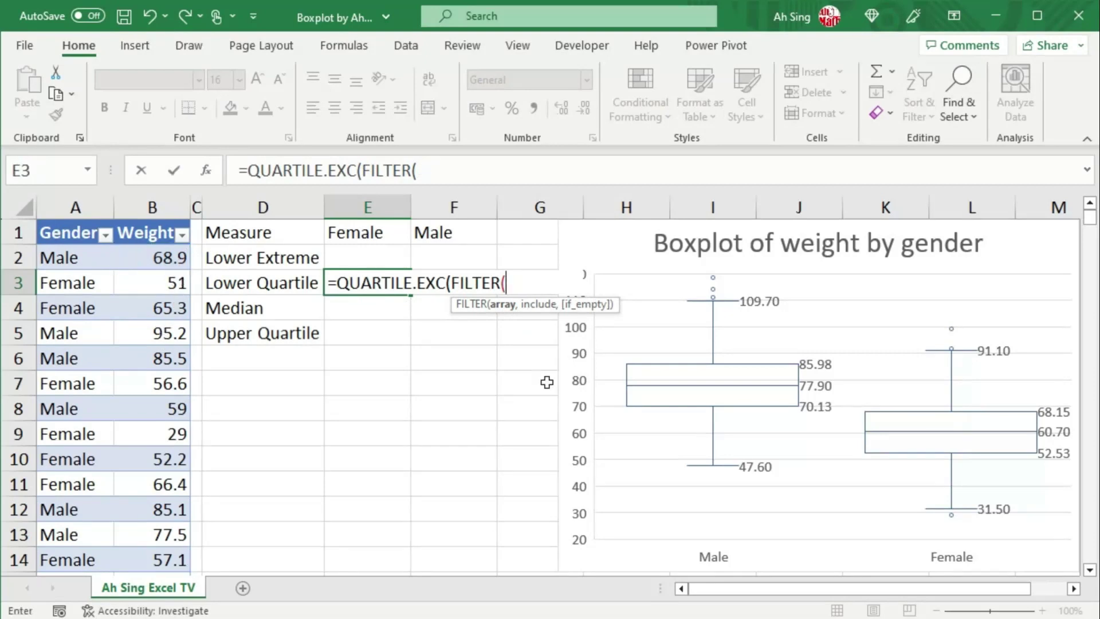
- Supply the FILTER array as the fixed table column reference data[[Weight]:[Weight]]
{"action": "type", "text": "data["}
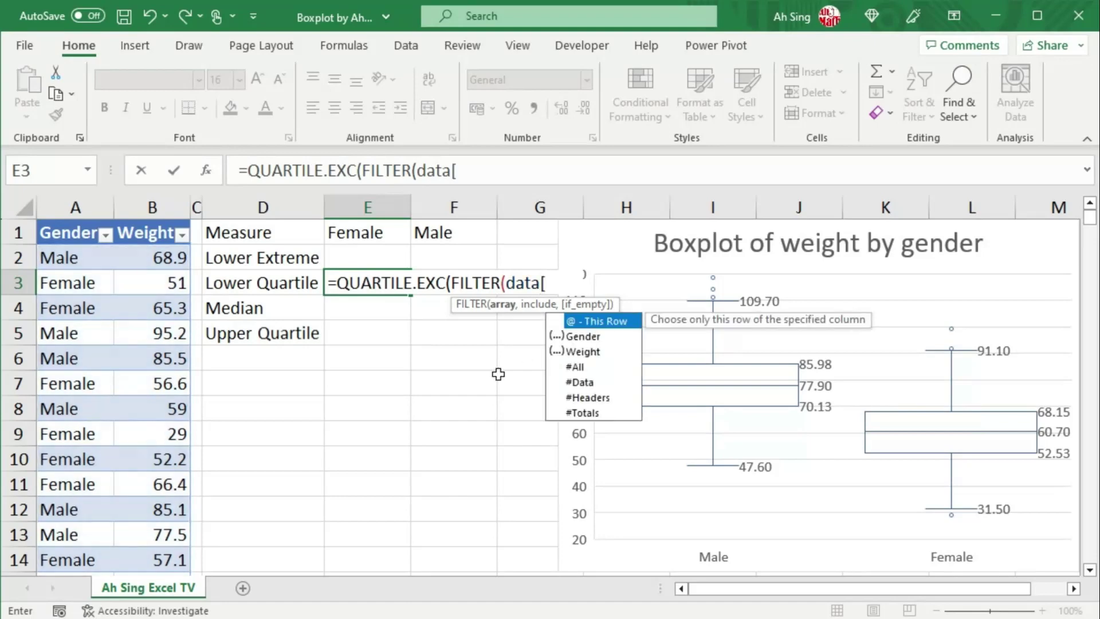
{"action": "double_click", "coordinate": [592, 356]}
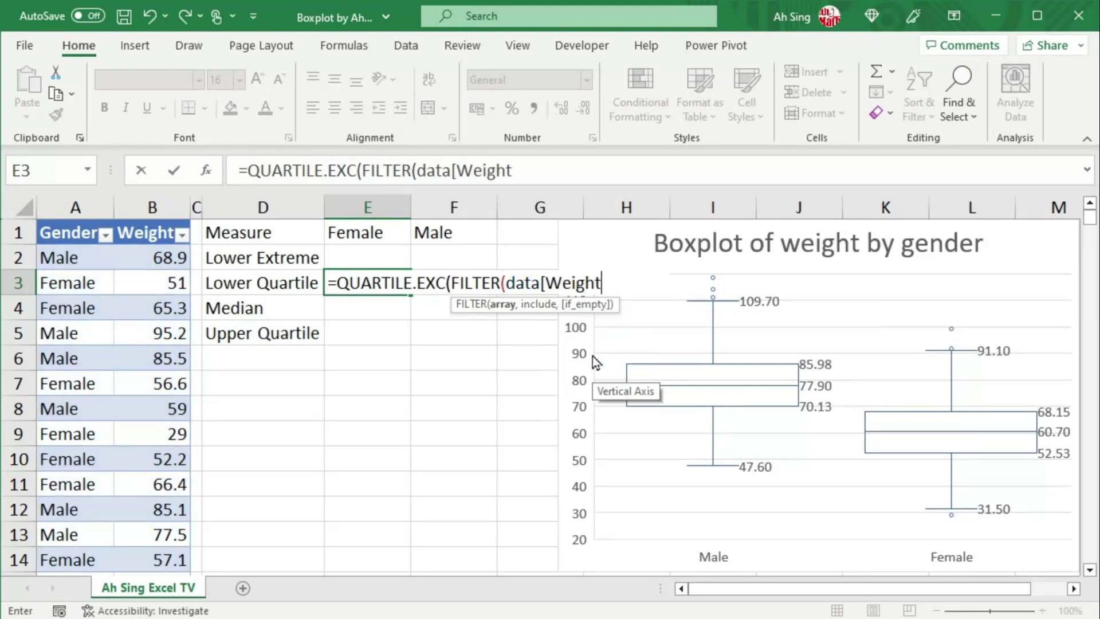
{"action": "type", "text": "]"}
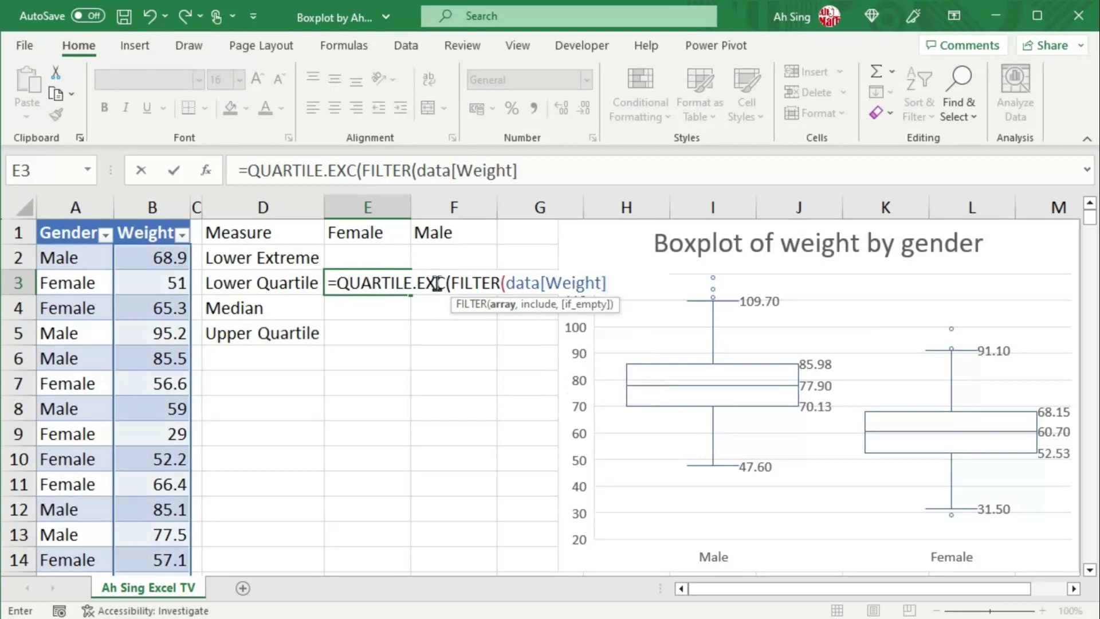
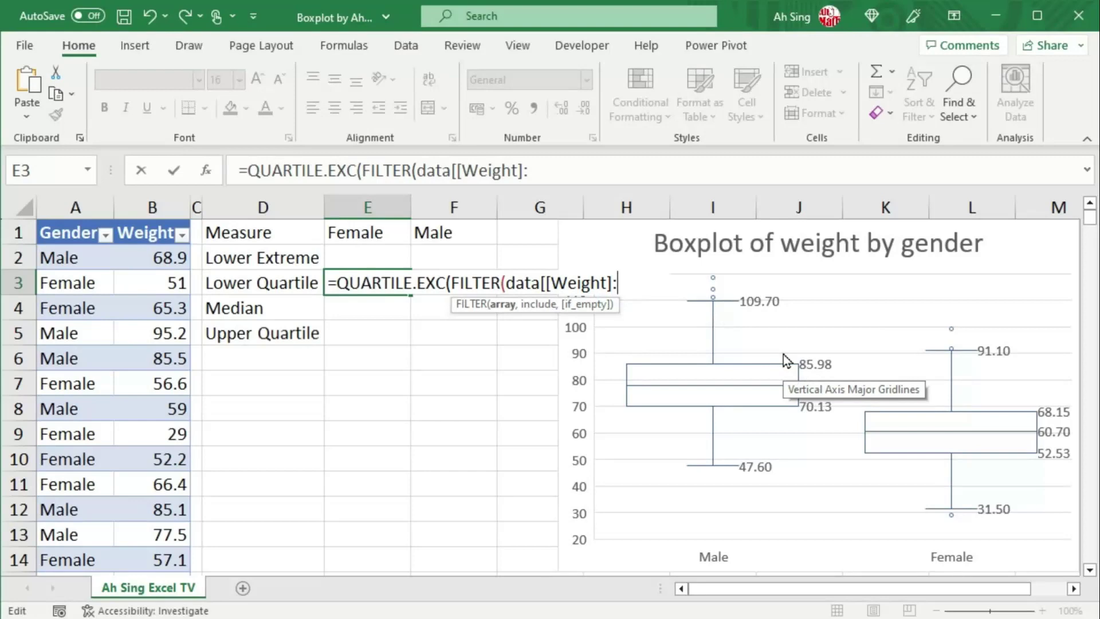
{"action": "type", "text": "[Weight]"}
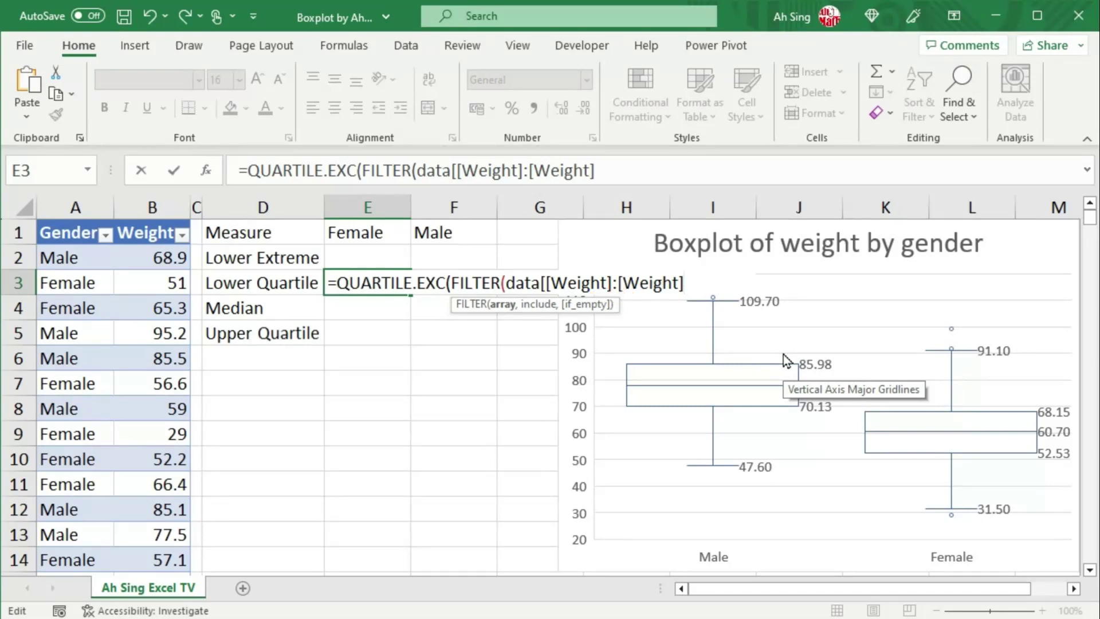
{"action": "type", "text": "]"}
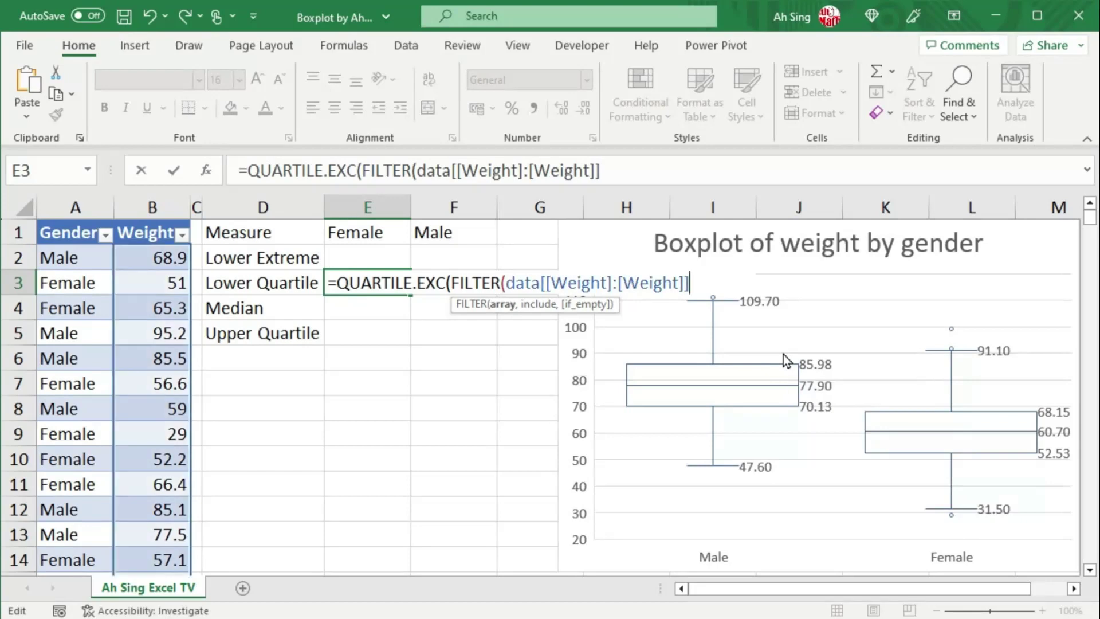
- Add the fixed table column reference data[[Gender]:[Gender]] as the start of FILTER's include argument
{"action": "type", "text": ","}
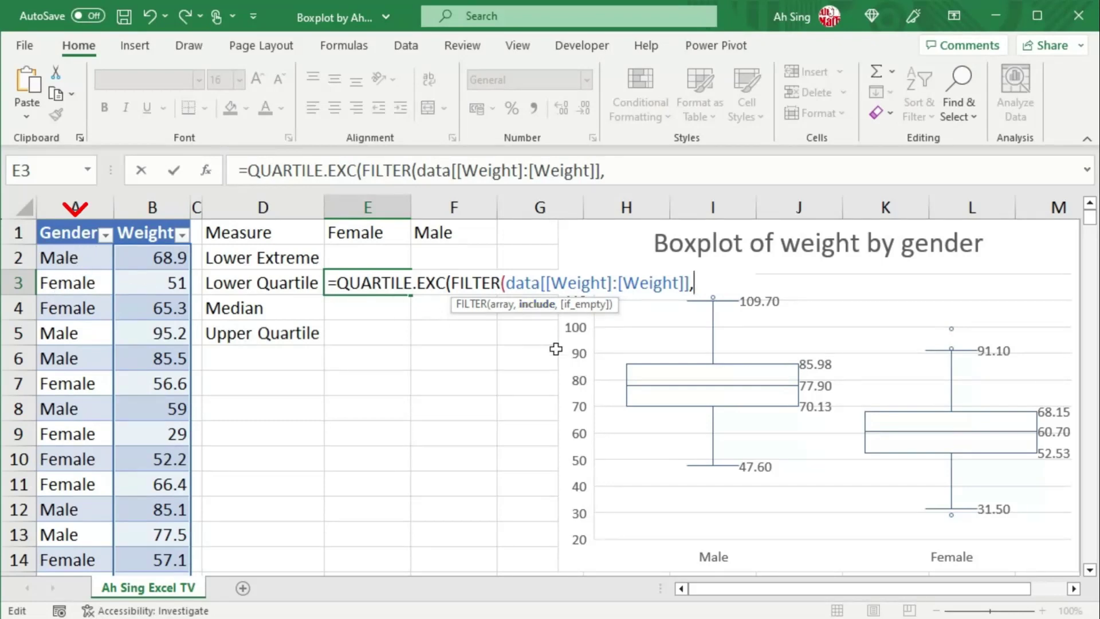
{"action": "type", "text": "data"}
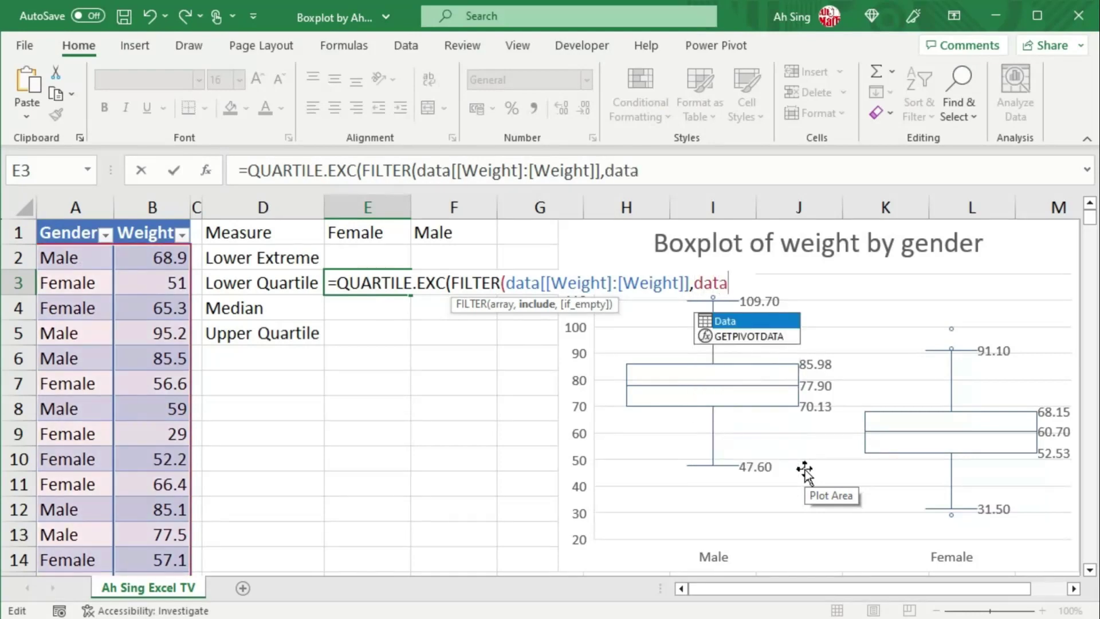
{"action": "type", "text": "[["}
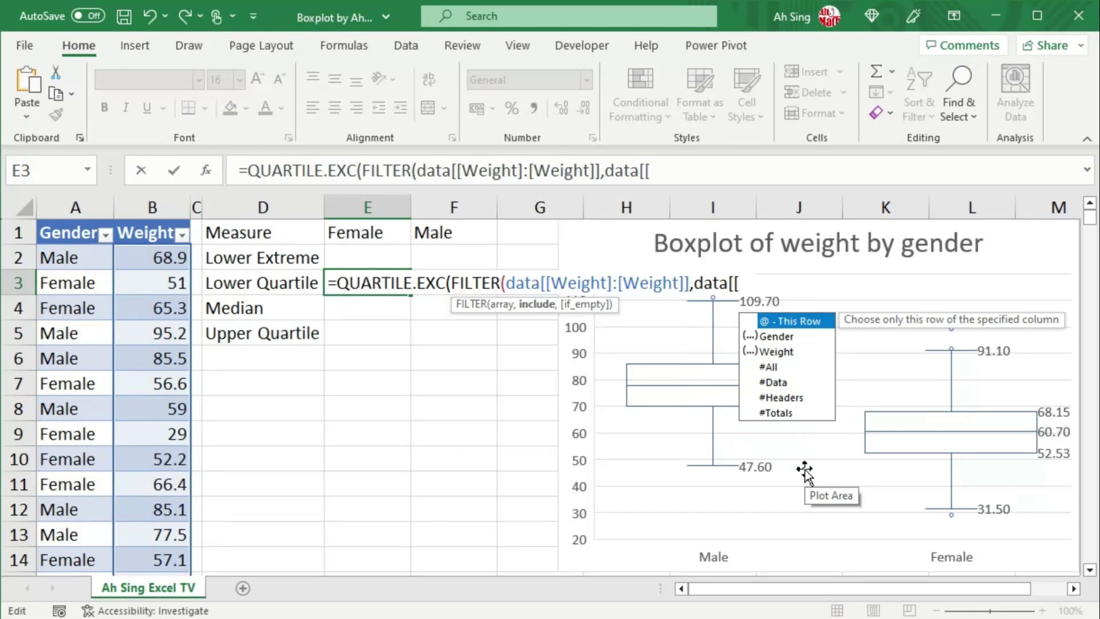
{"action": "key", "text": "Down"}
{"action": "key", "text": "Tab"}
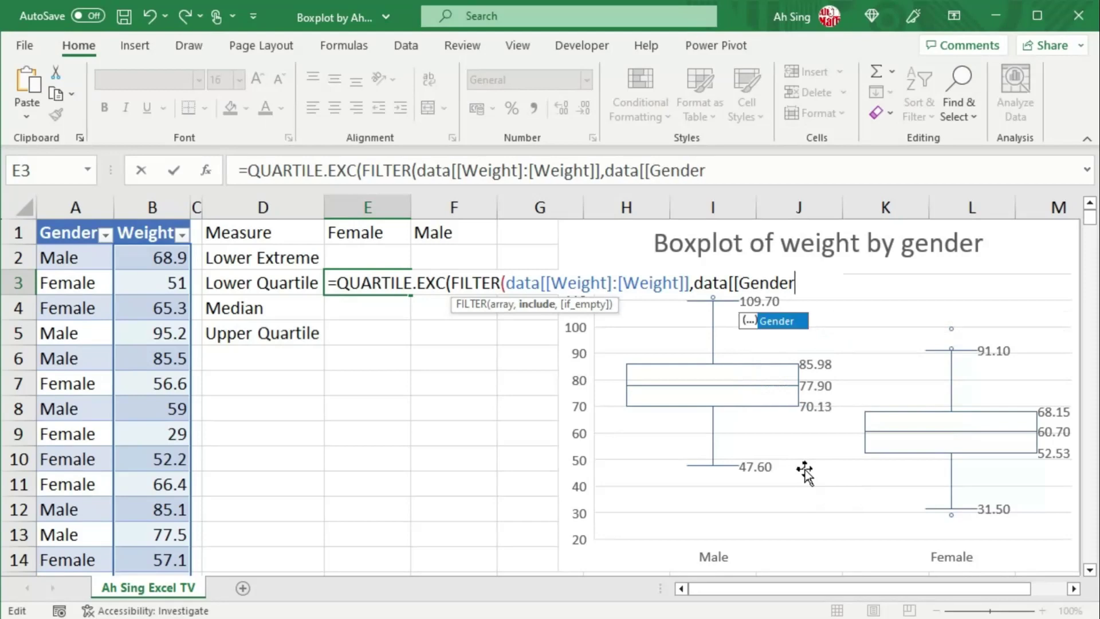
{"action": "type", "text": "]"}
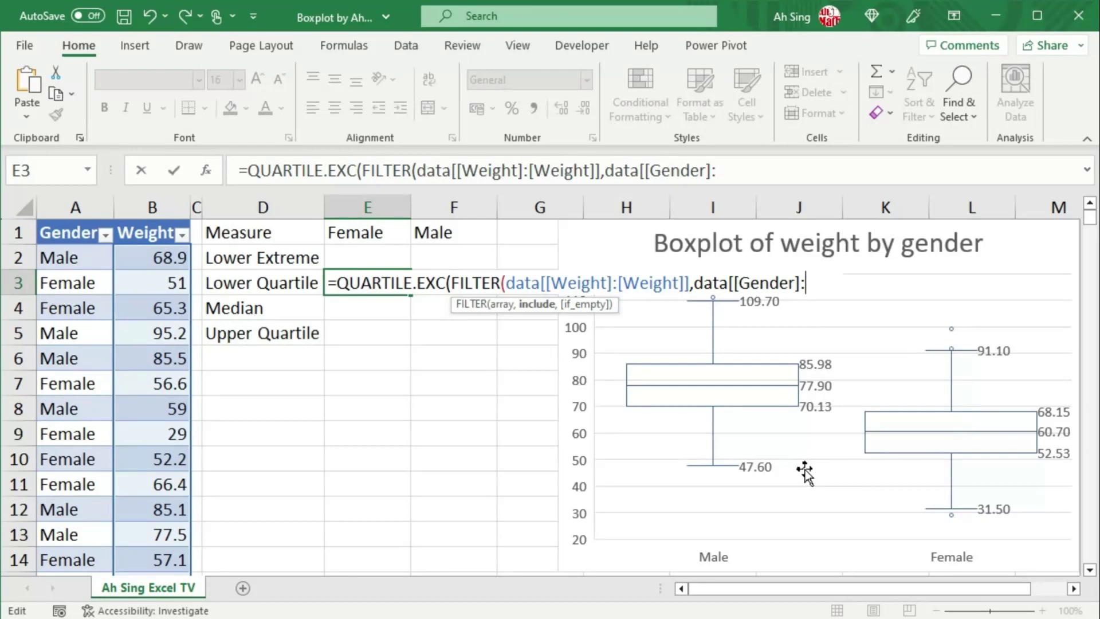
{"action": "type", "text": ":[gen"}
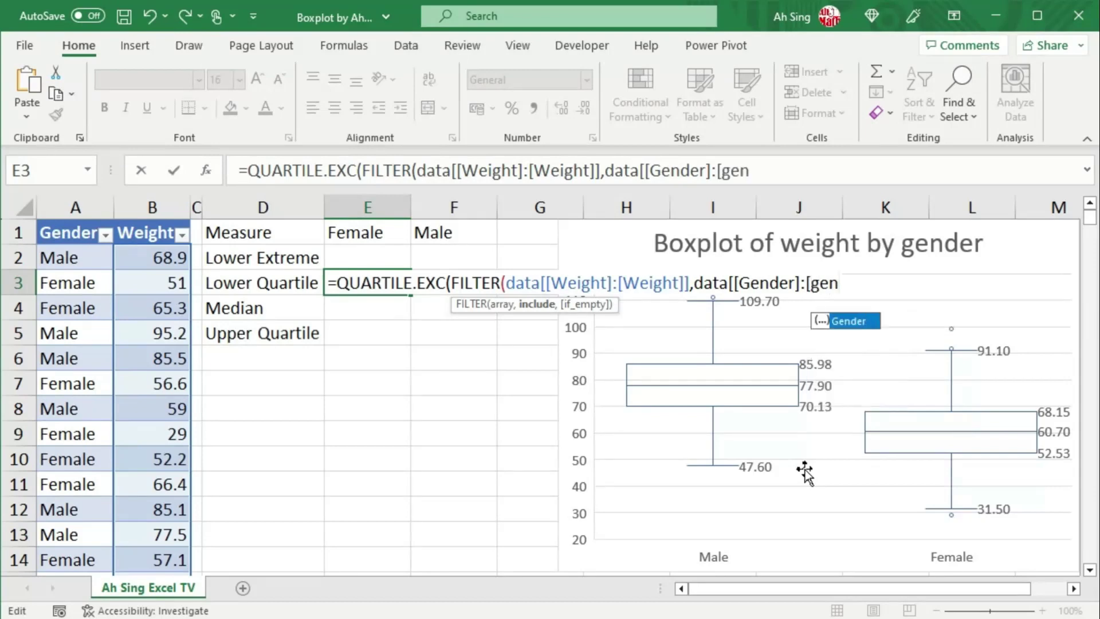
{"action": "key", "text": "Tab"}
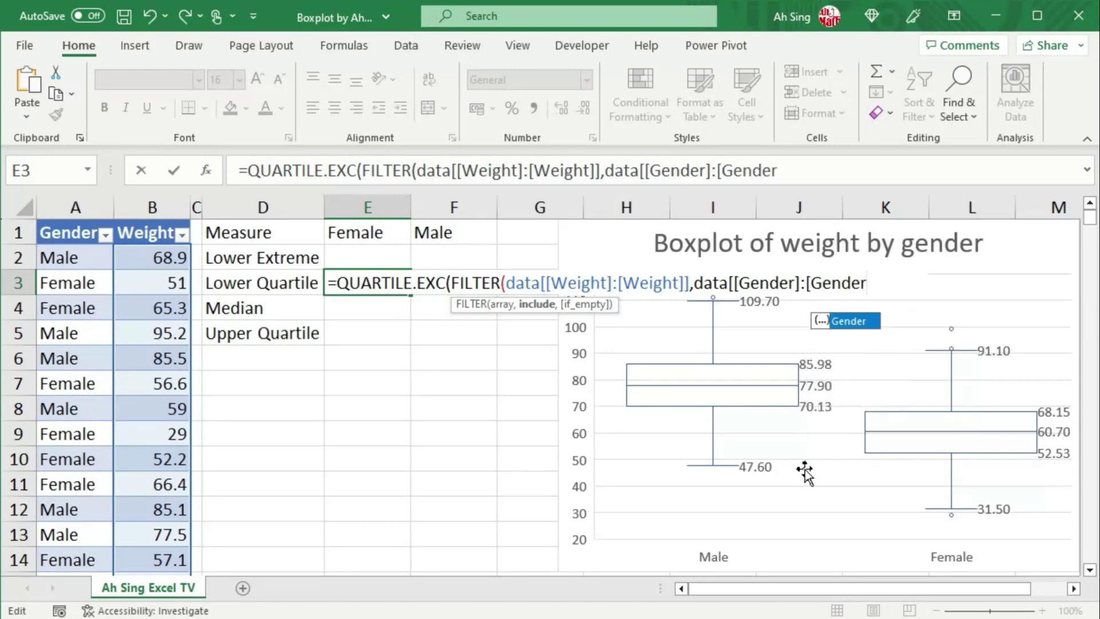
{"action": "type", "text": "]]"}
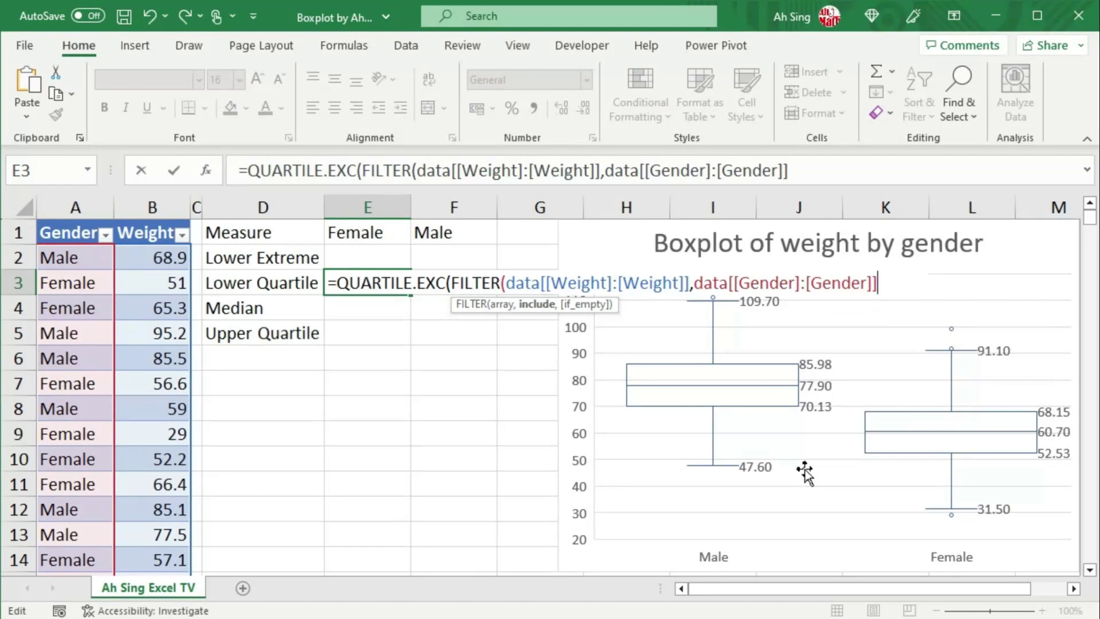
- Compare the gender column with the Female heading using the row-locked reference E$1, and close the FILTER function
{"action": "type", "text": "="}
{"action": "left_click", "coordinate": [391, 229]}
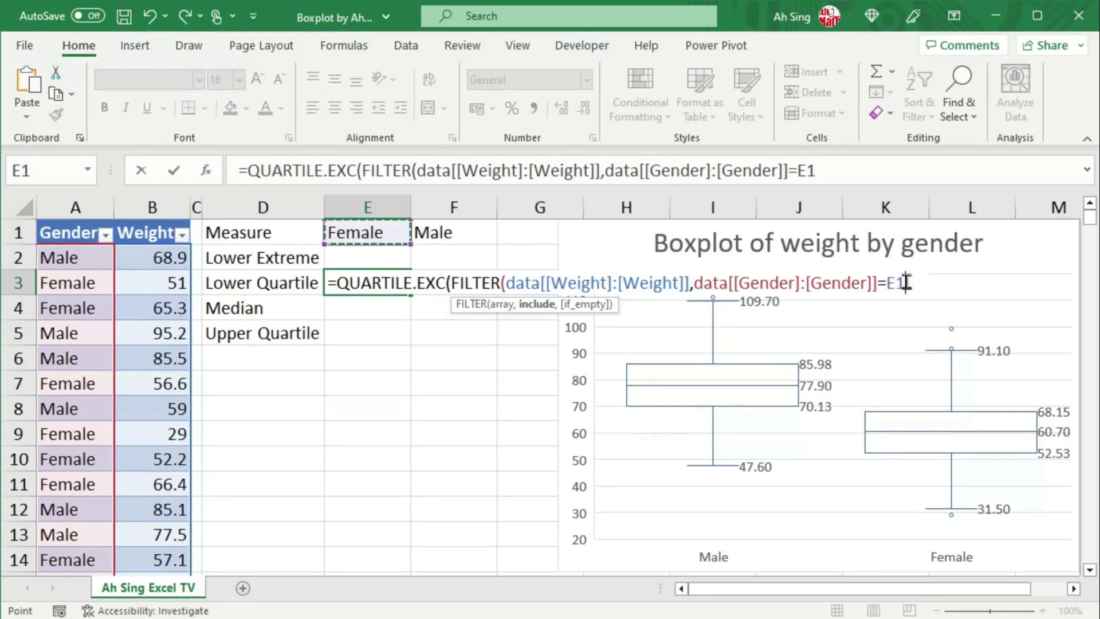
{"action": "key", "text": "F4"}
{"action": "key", "text": "F4"}
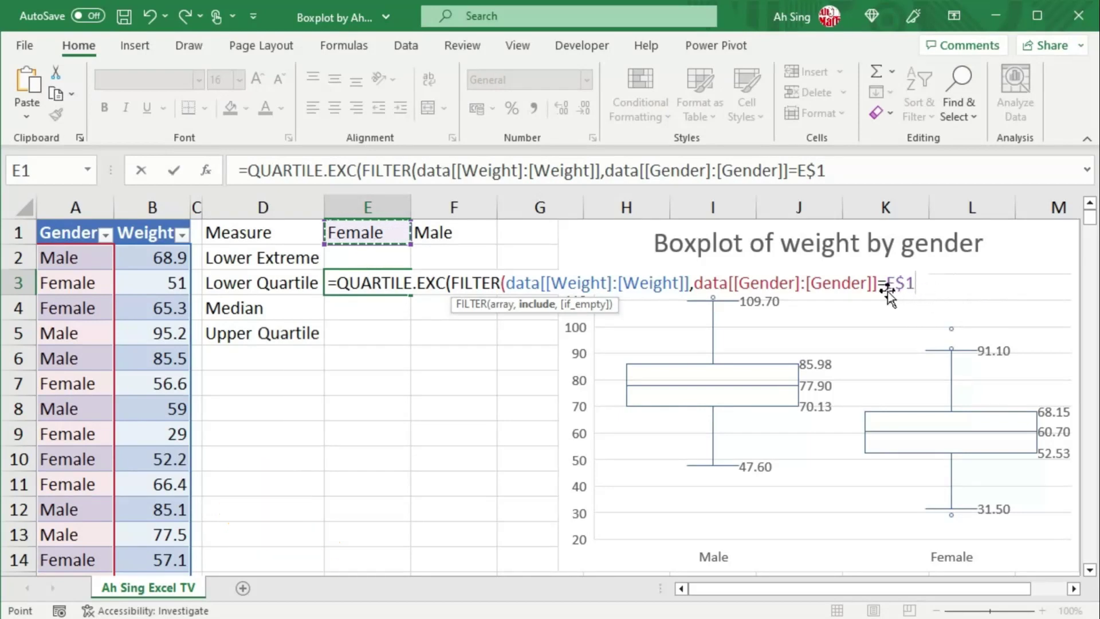
{"action": "type", "text": ")"}
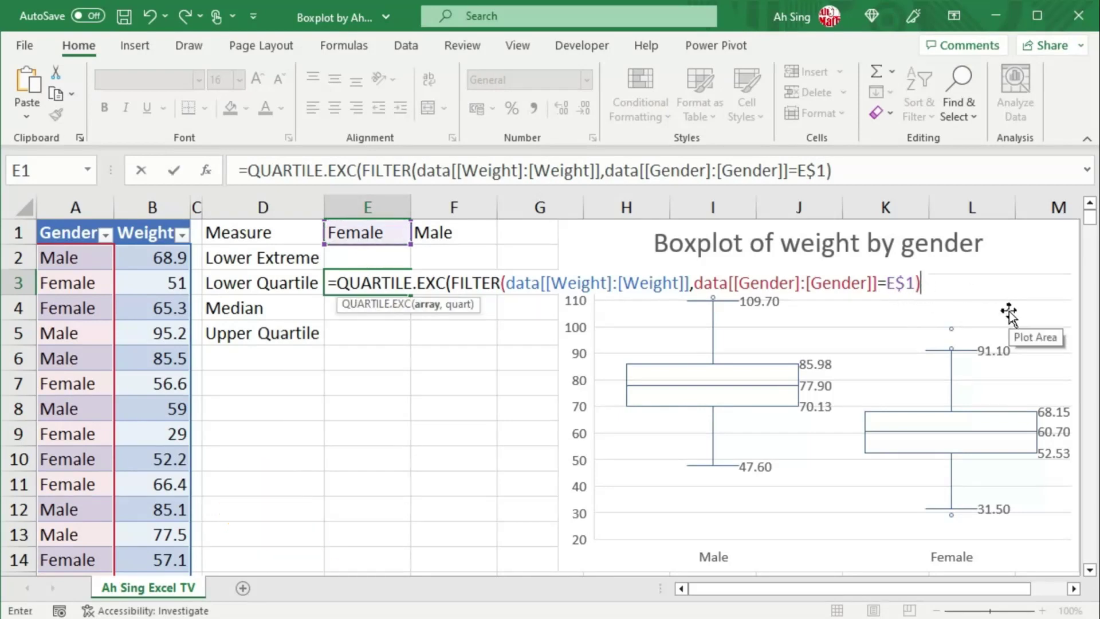
- Supply sequence(3) as the quart argument and close the QUARTILE.EXC formula
{"action": "type", "text": ","}
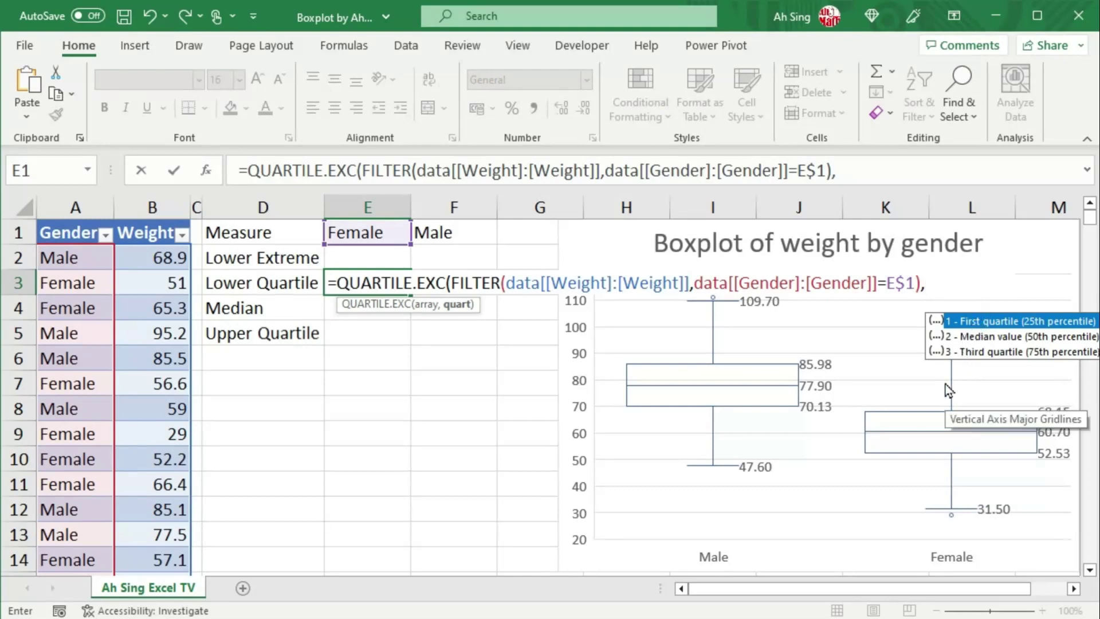
{"action": "type", "text": "s equence"}
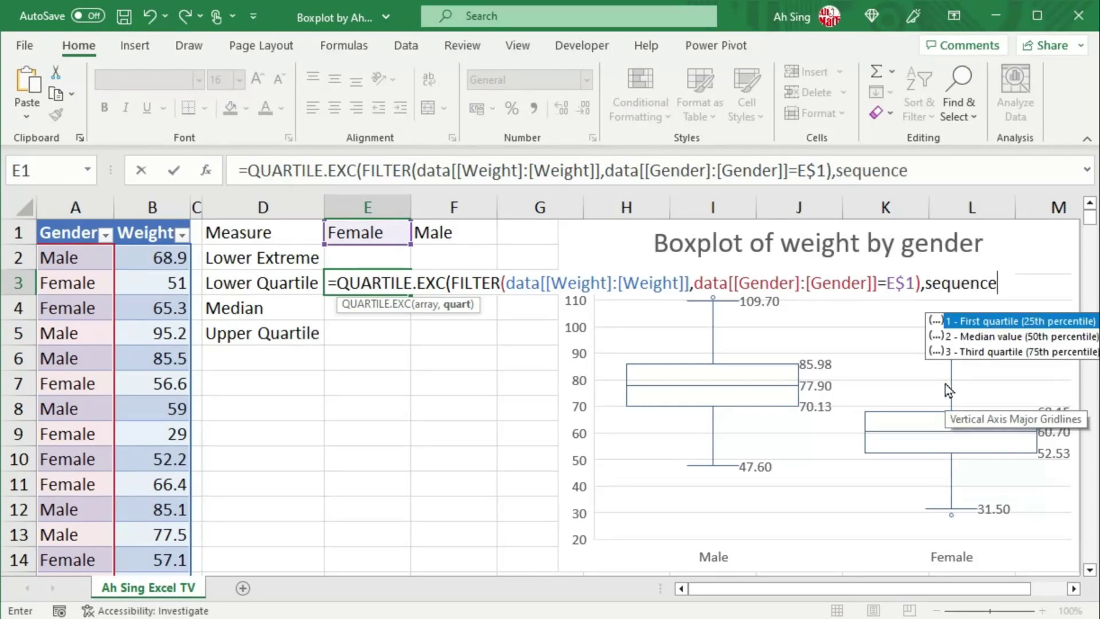
{"action": "type", "text": "(3"}
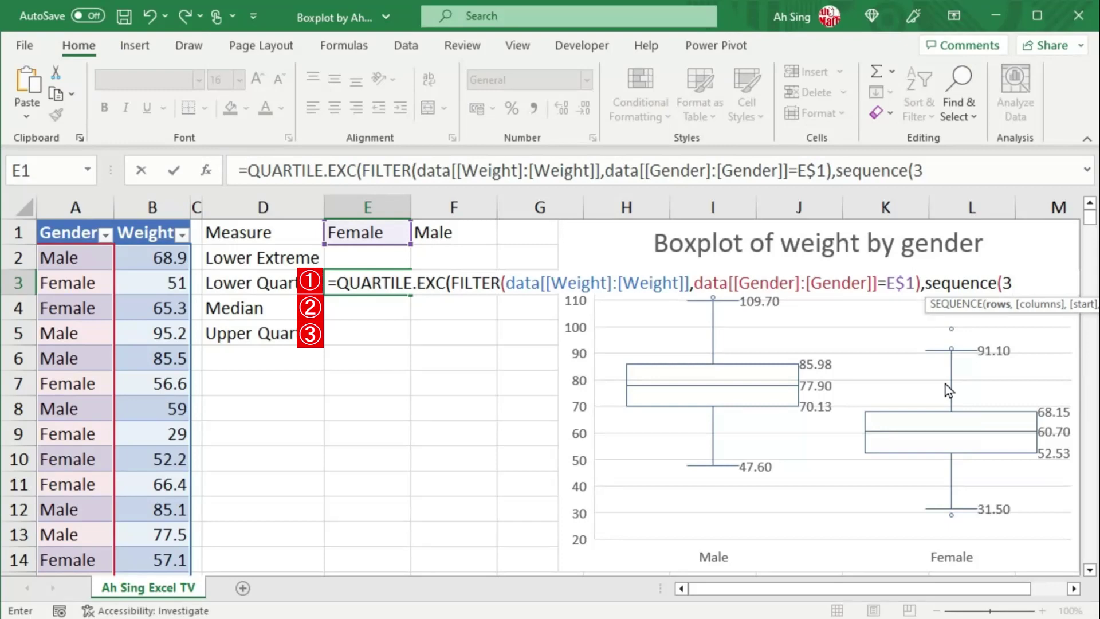
{"action": "type", "text": ")"}
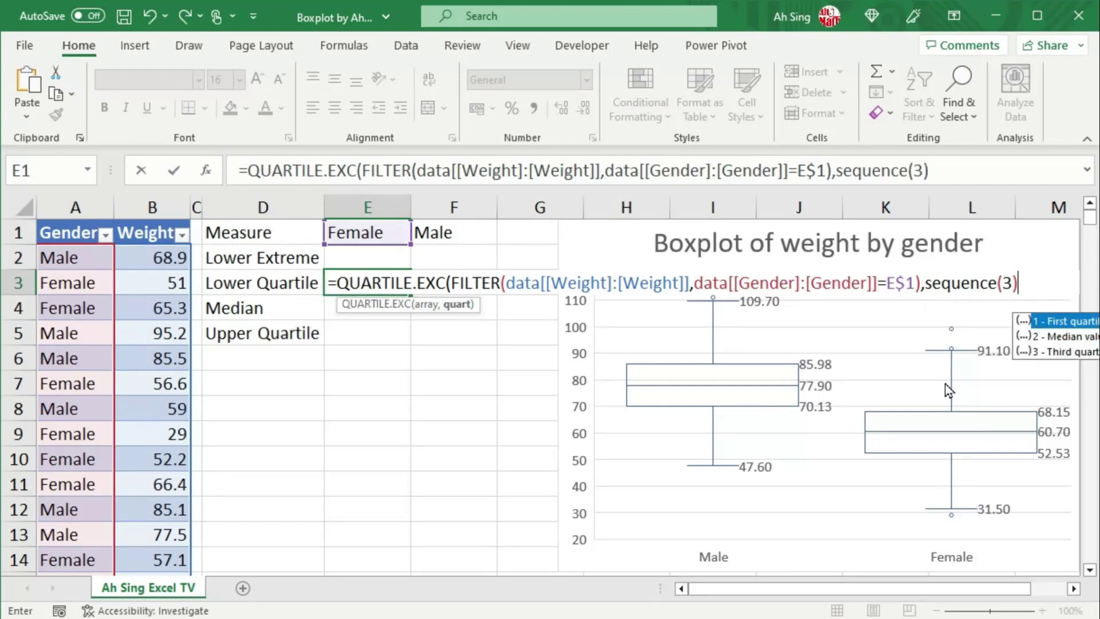
{"action": "type", "text": ")"}
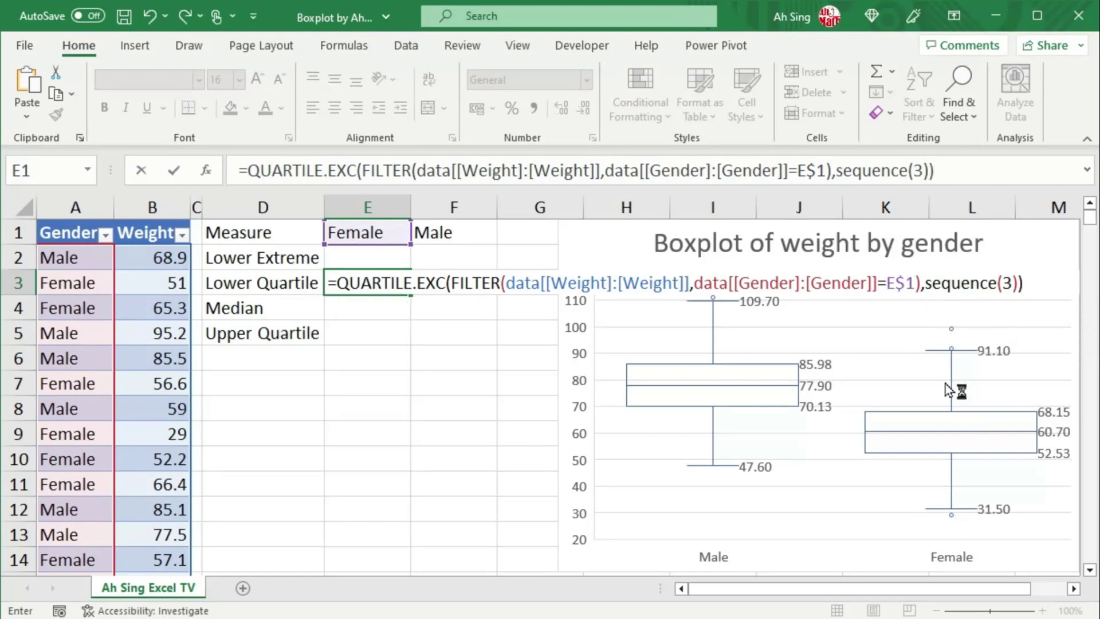
- Enter the QUARTILE.EXC formula in E3 and copy its FILTER(Data[[Weight]:[Weight]],Data[[Gender]:[Gender]]=E$1) expression, leaving the formula itself unedited
{"action": "key", "text": "Return"}
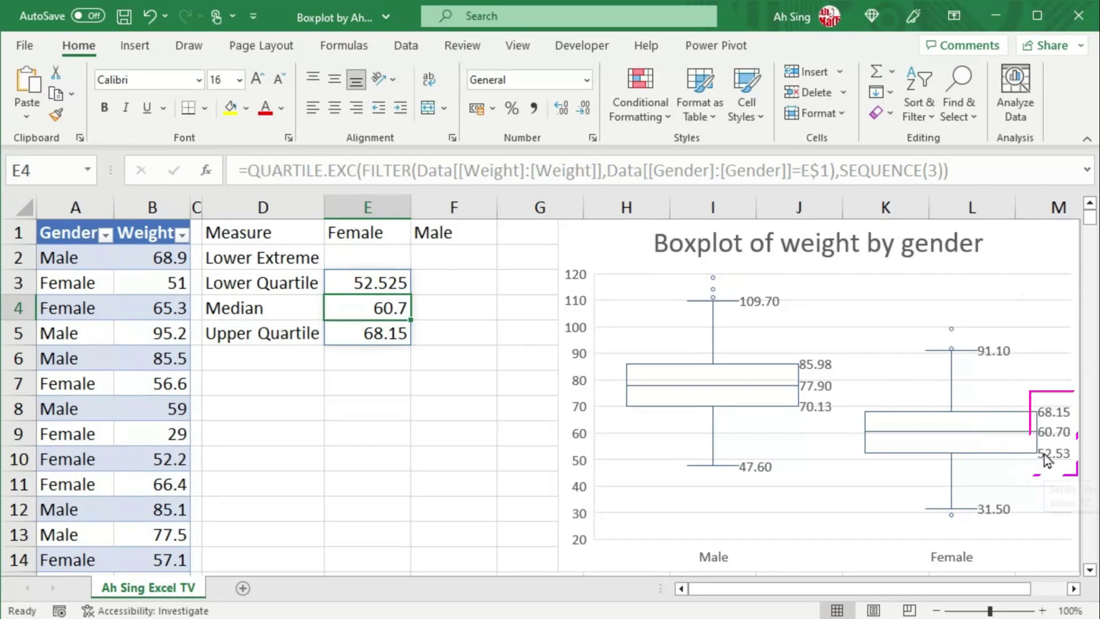
{"action": "left_click", "coordinate": [364, 261]}
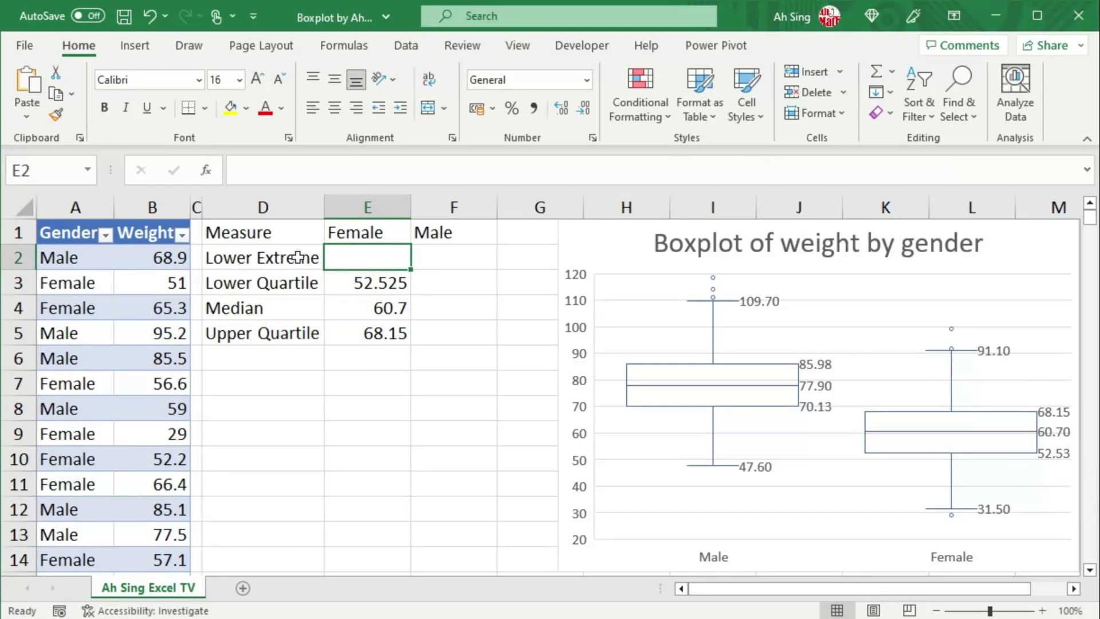
{"action": "left_click", "coordinate": [348, 283]}
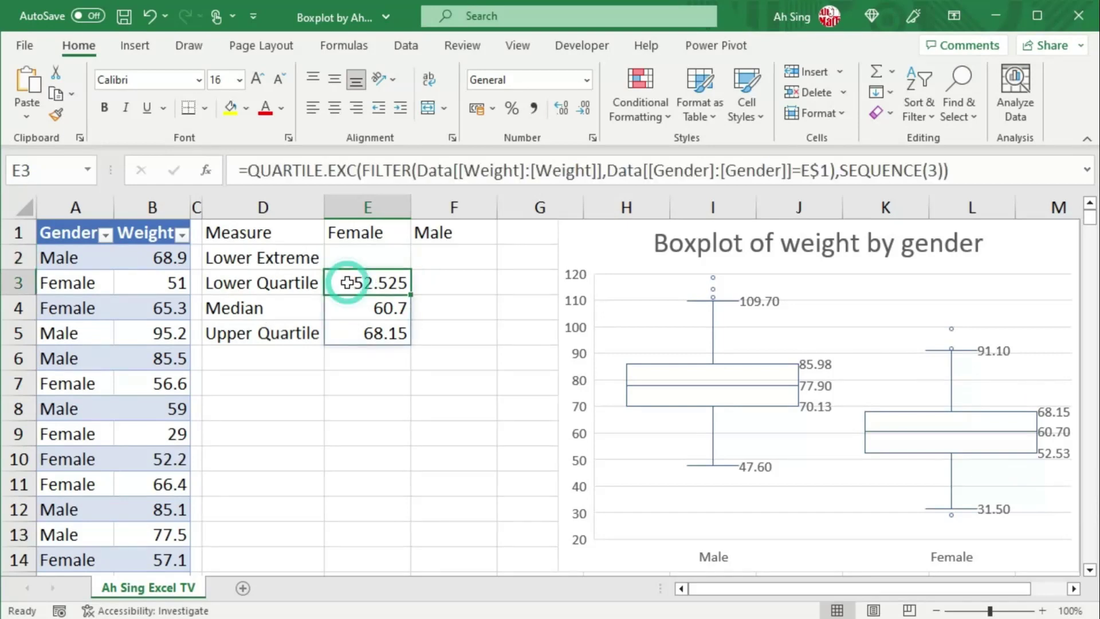
{"action": "left_click_drag", "start_coordinate": [362, 170], "coordinate": [837, 170]}
{"action": "key", "text": "ctrl+c"}
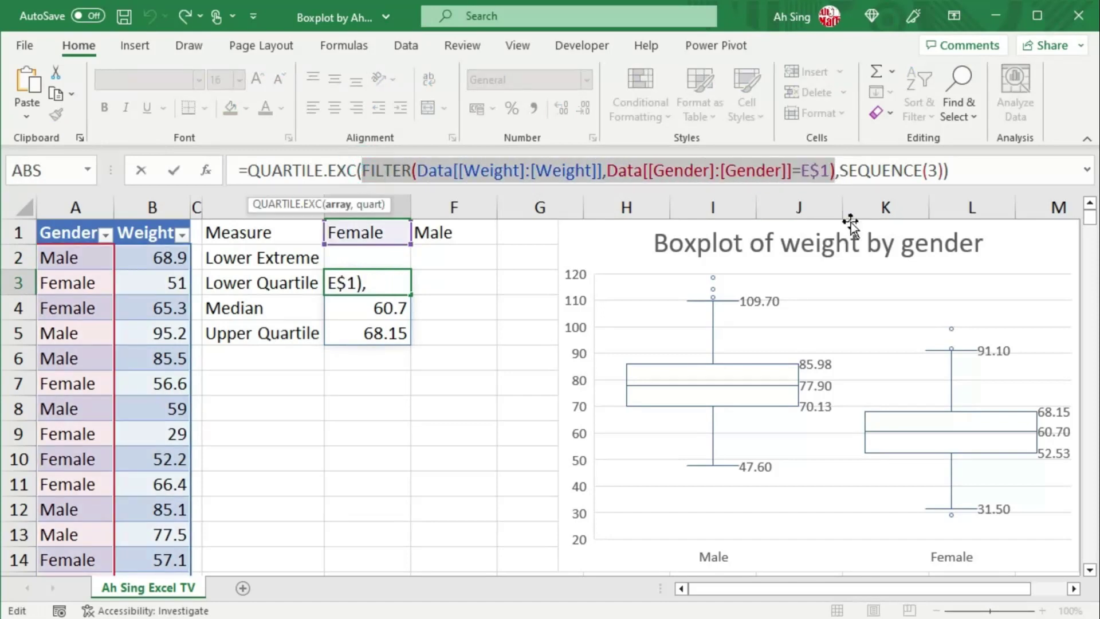
{"action": "key", "text": "Escape"}
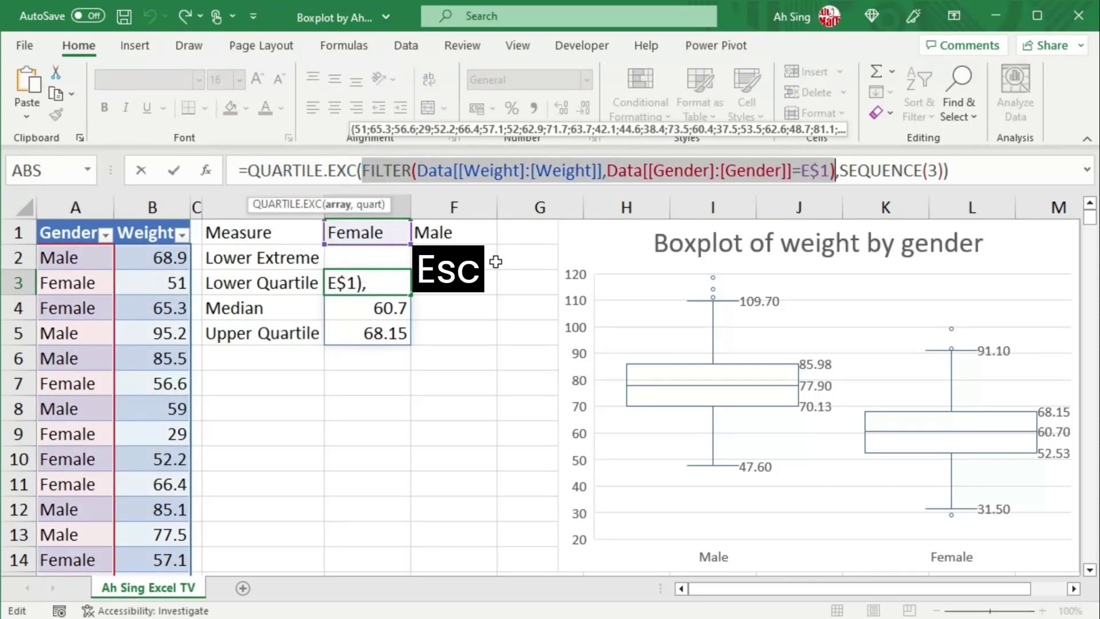
{"action": "key", "text": "Escape"}
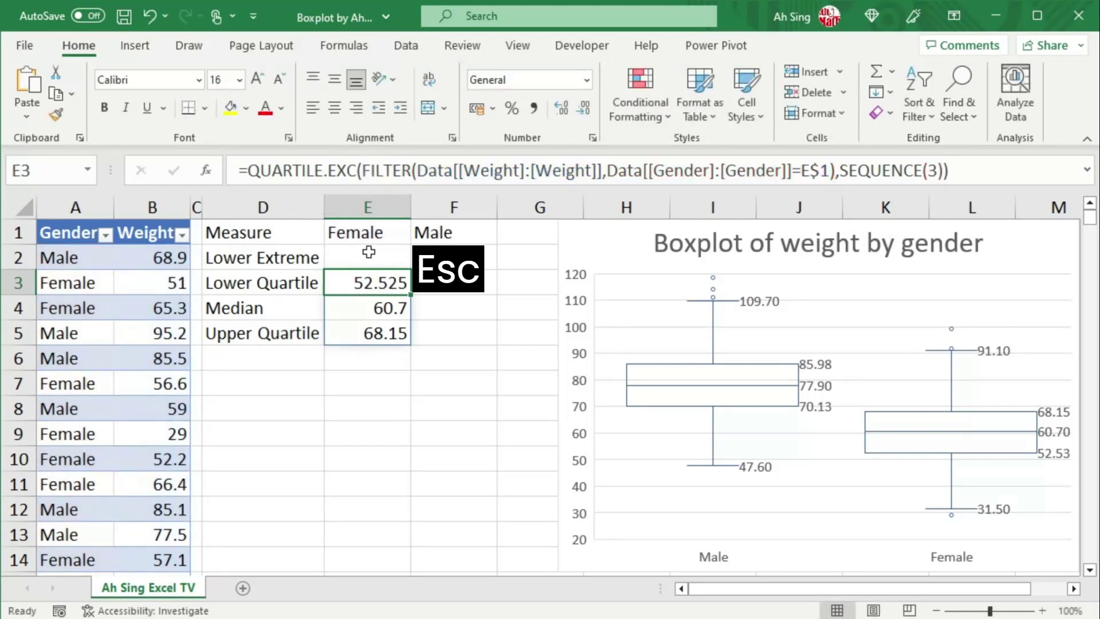
- Start the Female Lower Extreme formula in E2 with an equals sign and the copied FILTER expression
{"action": "left_click", "coordinate": [367, 251]}
{"action": "type", "text": "="}
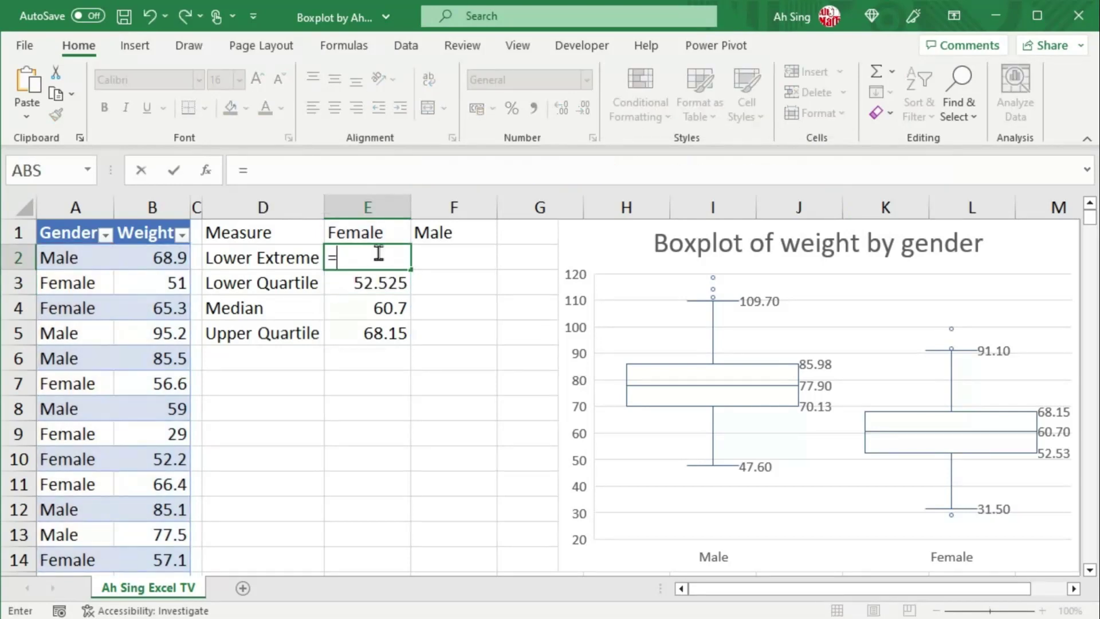
{"action": "key", "text": "ctrl+v"}
- Enclose the gender condition in parentheses and multiply it by a second condition starting with (Data[[Weight]:[Weight]]>
{"action": "left_click", "coordinate": [582, 258]}
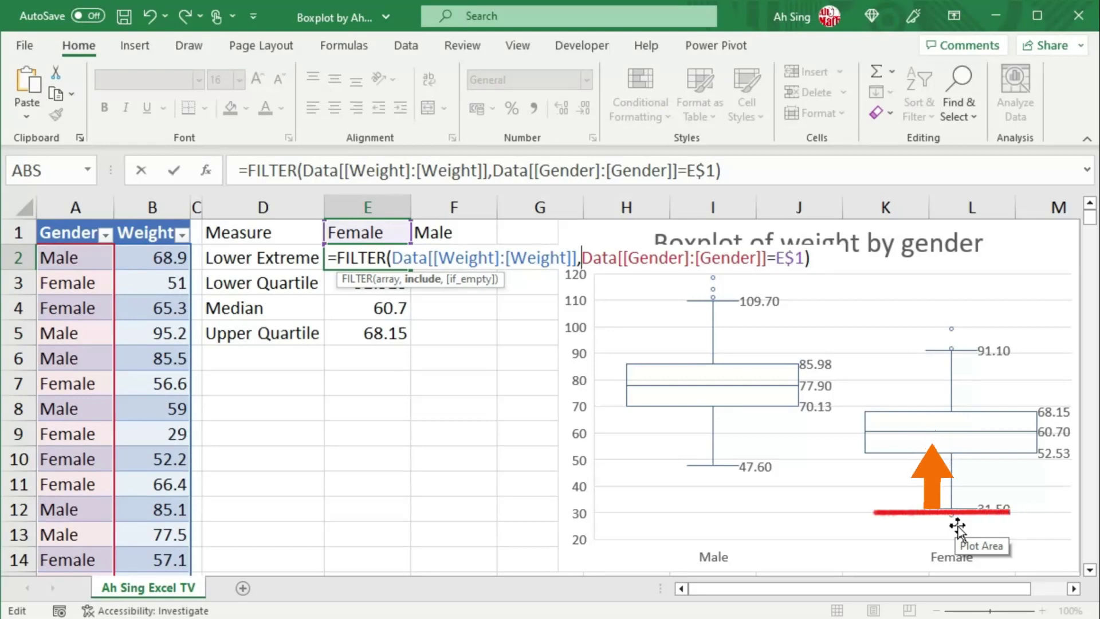
{"action": "type", "text": "("}
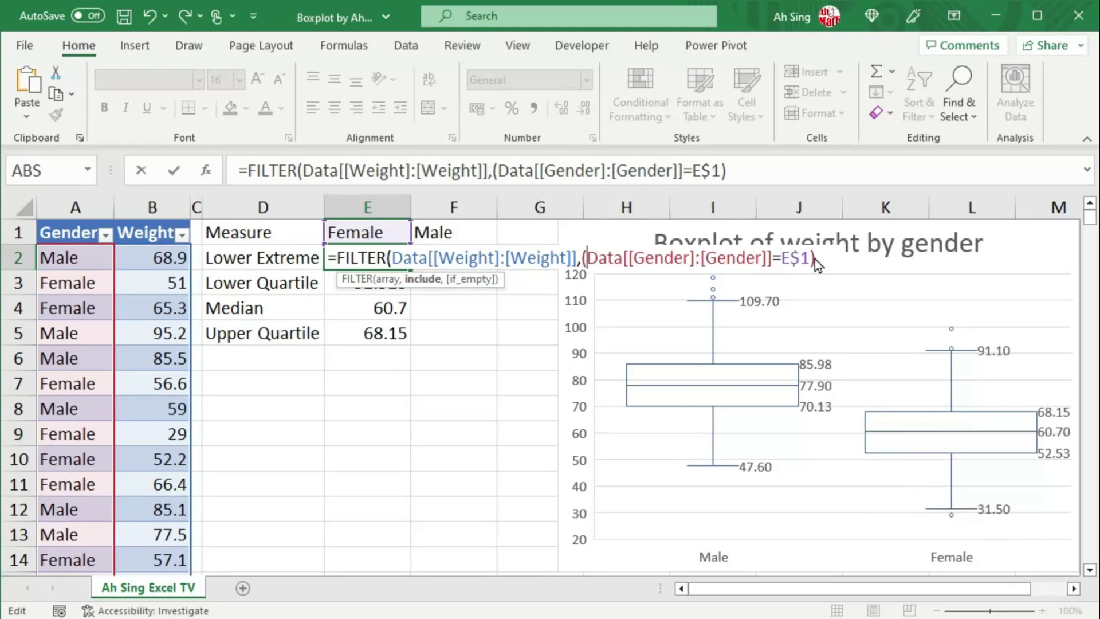
{"action": "mouse_move", "coordinate": [746, 471]}
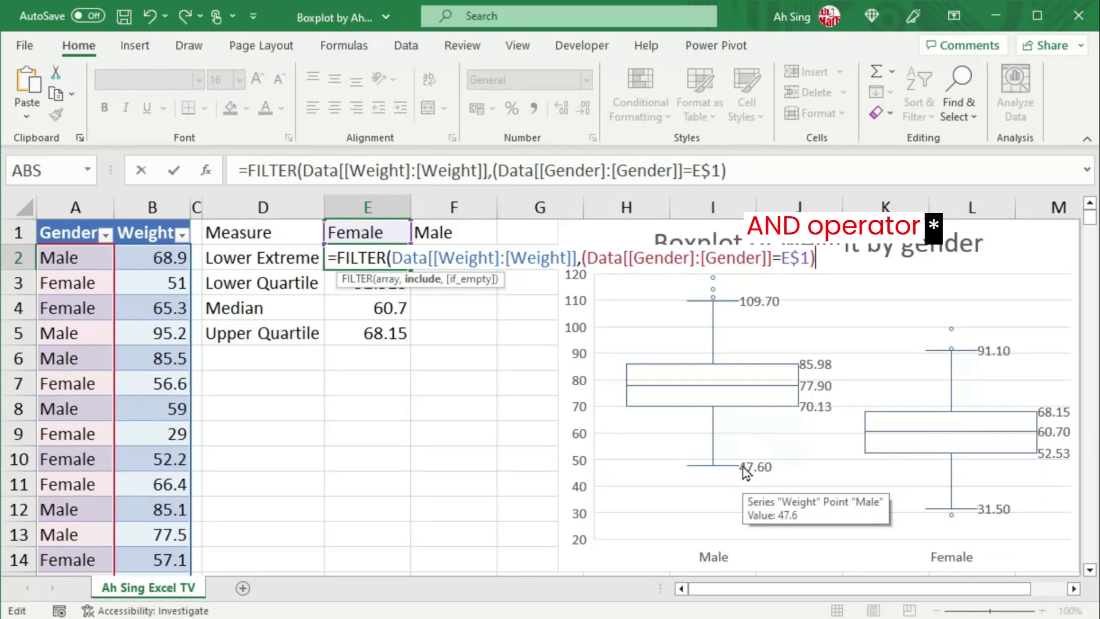
{"action": "type", "text": "*("}
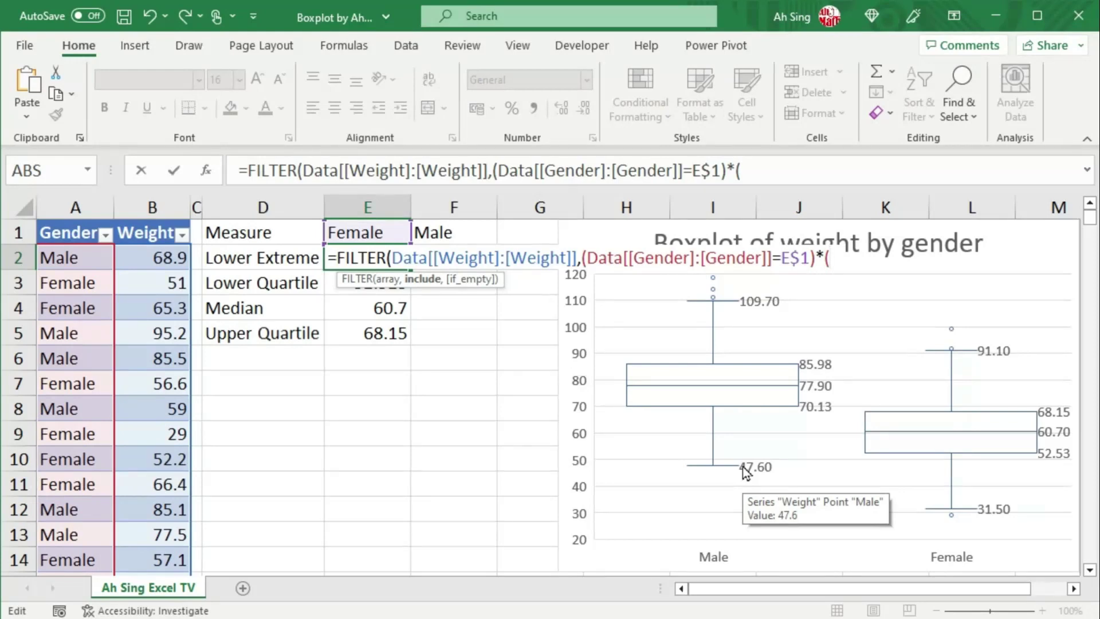
{"action": "left_click_drag", "start_coordinate": [392, 258], "coordinate": [576, 257]}
{"action": "key", "text": "ctrl+c"}
{"action": "left_click", "coordinate": [837, 259]}
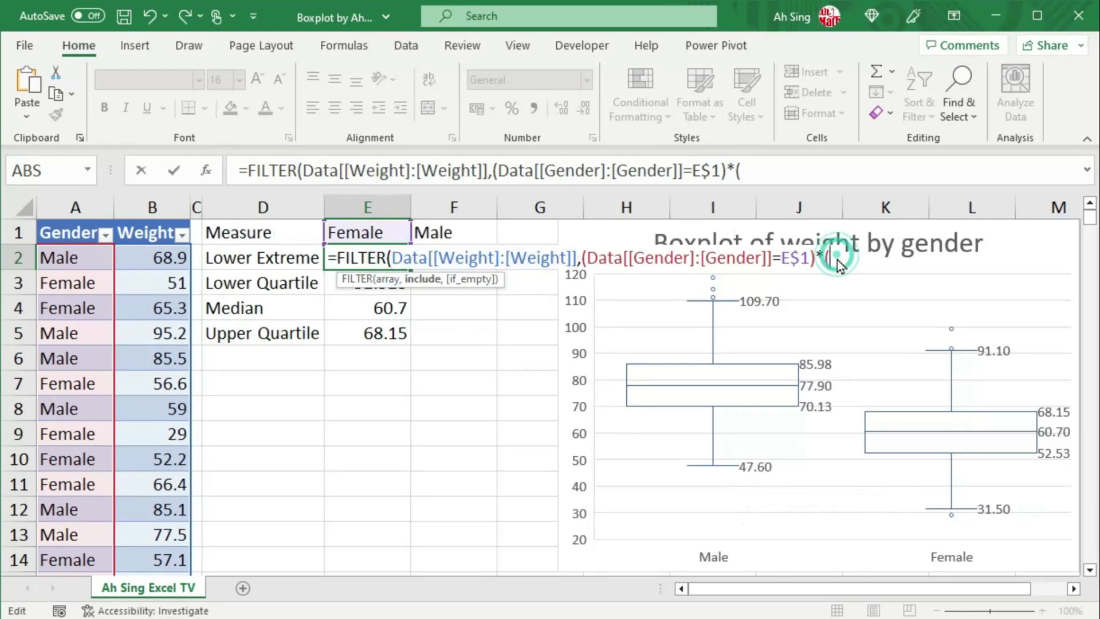
{"action": "key", "text": "ctrl+v"}
{"action": "type", "text": ">"}
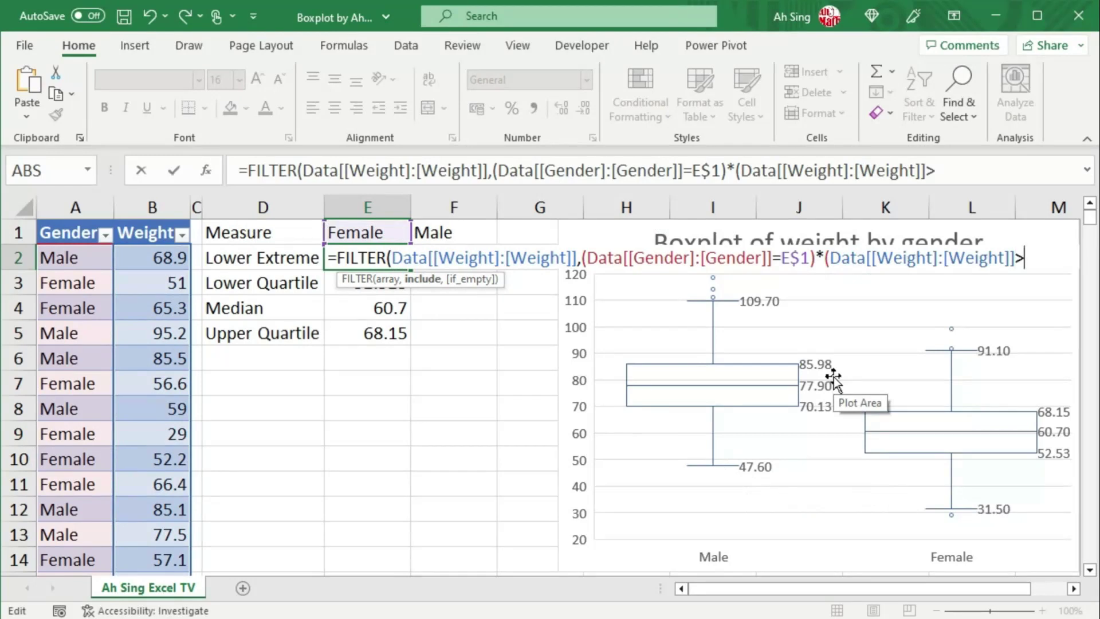
- Compare the weights with the lower inner fence by adding E3-1.5*(E5-E3) to the second condition
{"action": "key", "text": "F2"}
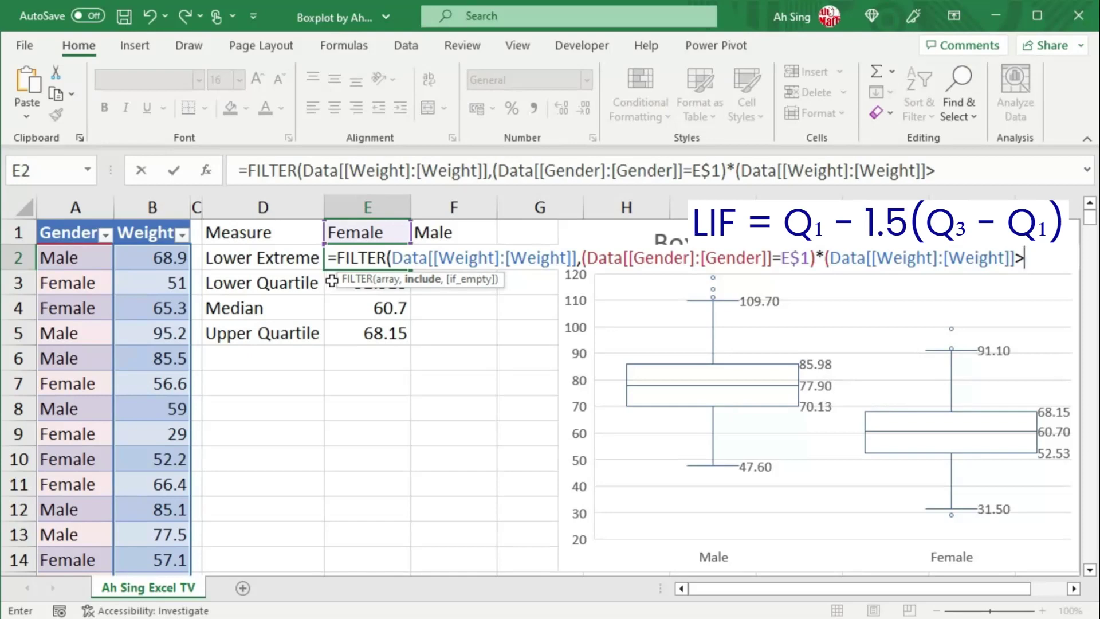
{"action": "left_click", "coordinate": [332, 280]}
{"action": "type", "text": "-"}
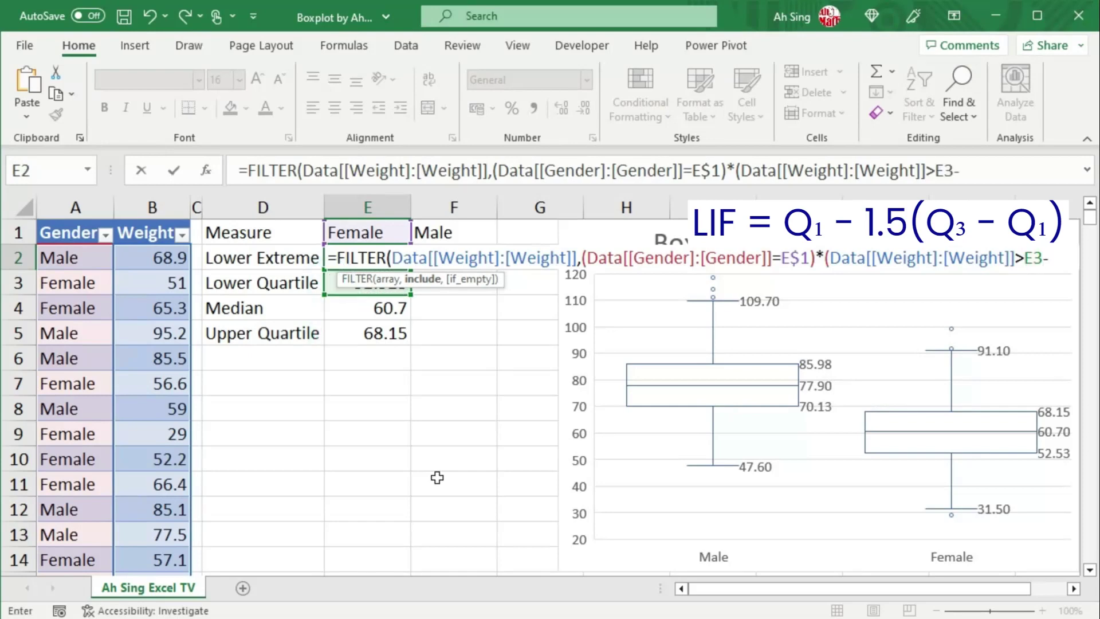
{"action": "type", "text": "1.5*("}
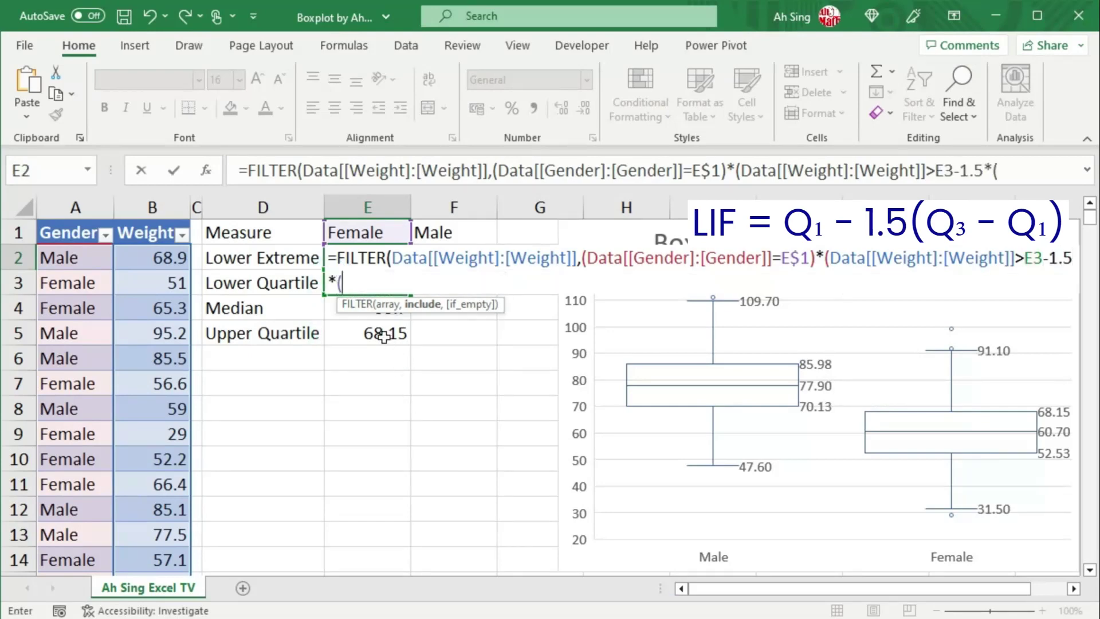
{"action": "left_click", "coordinate": [387, 335]}
{"action": "type", "text": "-"}
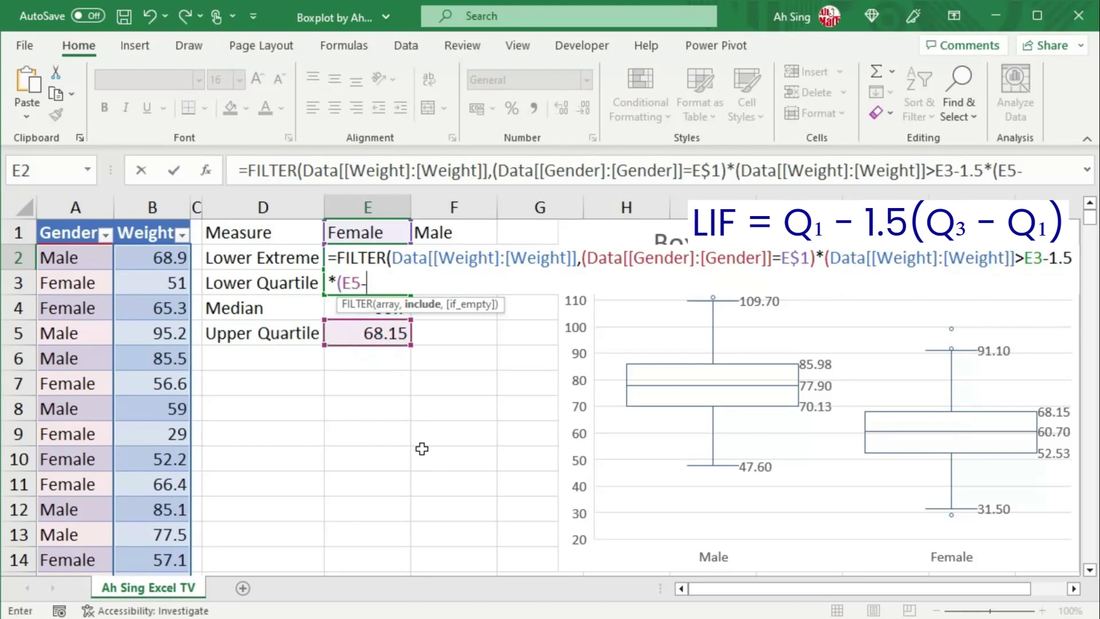
{"action": "key", "text": "Up"}
{"action": "key", "text": "Down"}
{"action": "key", "text": "Down"}
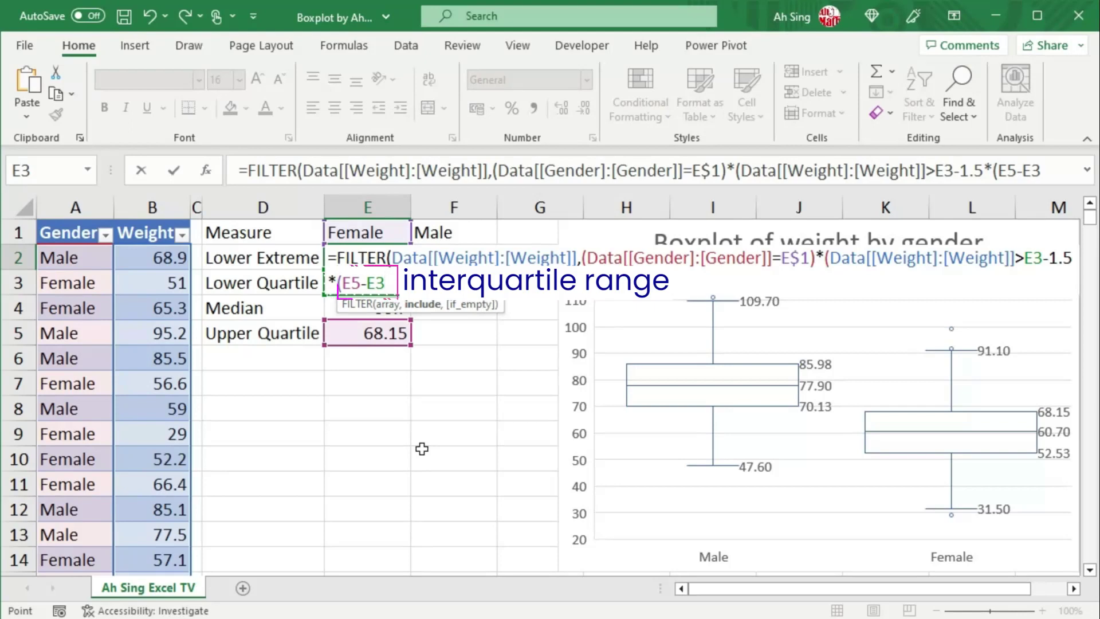
{"action": "type", "text": ")"}
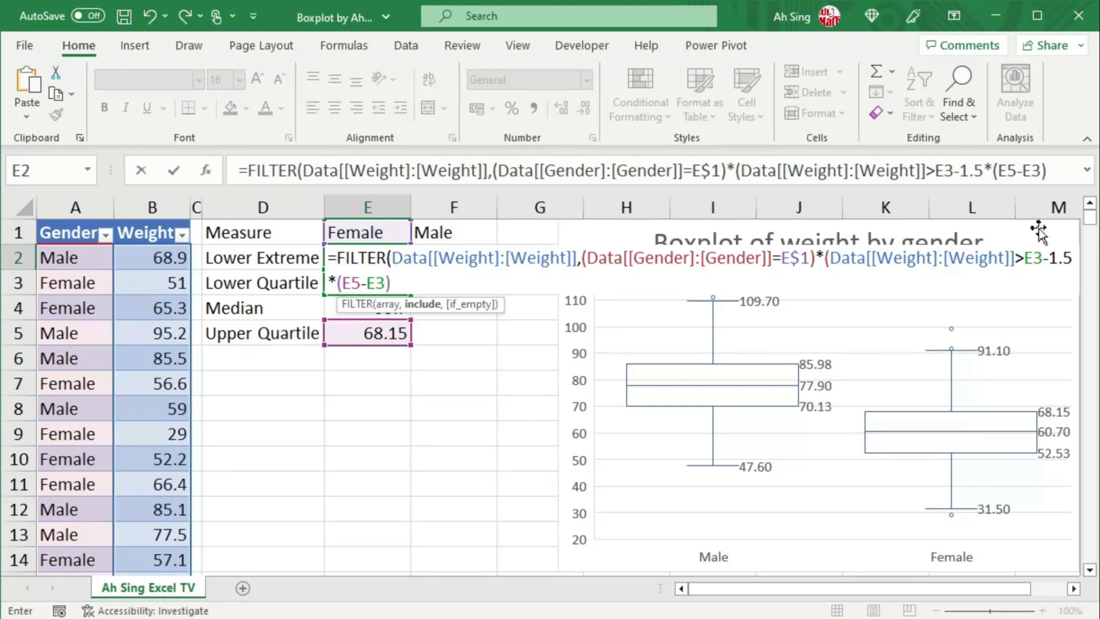
- Row-lock the fence references as E$3-1.5*(E$5-E$3), and close the second condition and the FILTER function
{"action": "left_click", "coordinate": [1032, 258]}
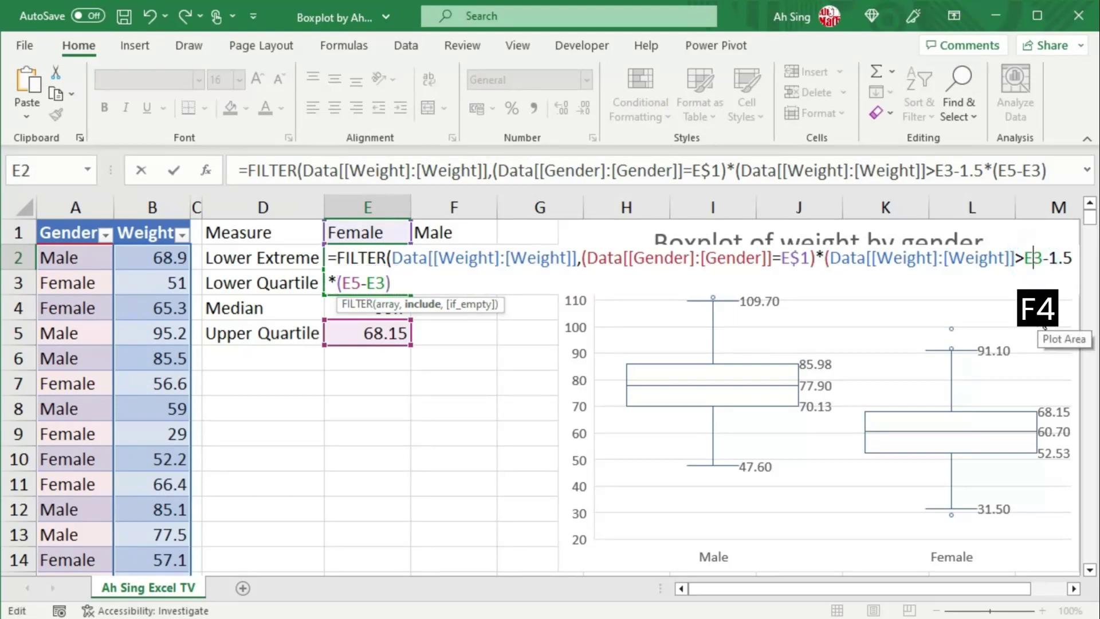
{"action": "key", "text": "F4"}
{"action": "key", "text": "F4"}
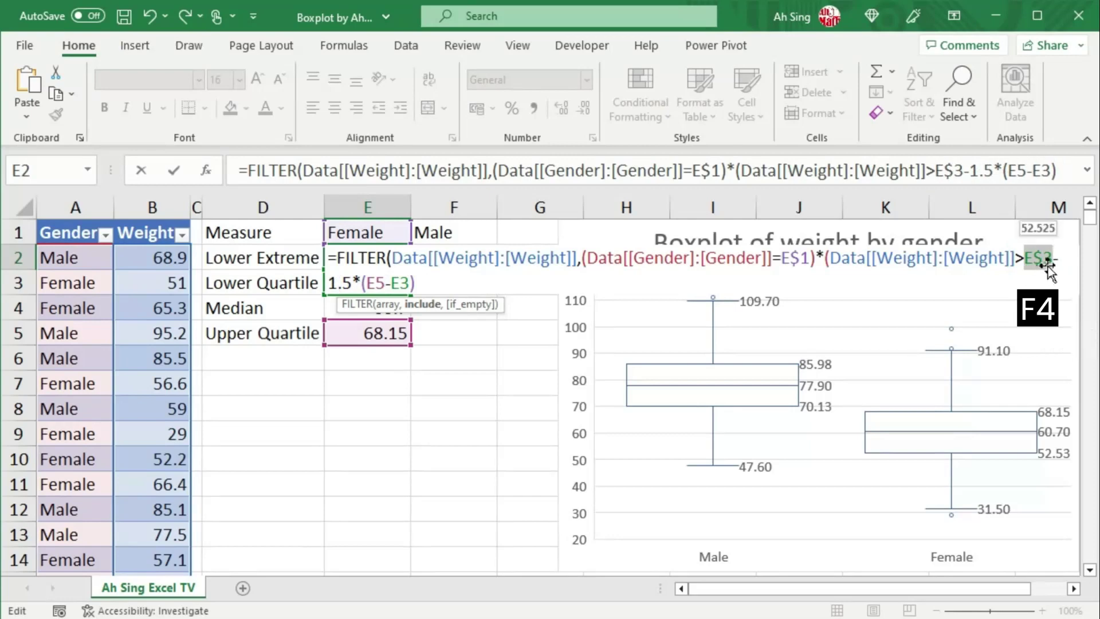
{"action": "left_click", "coordinate": [375, 280]}
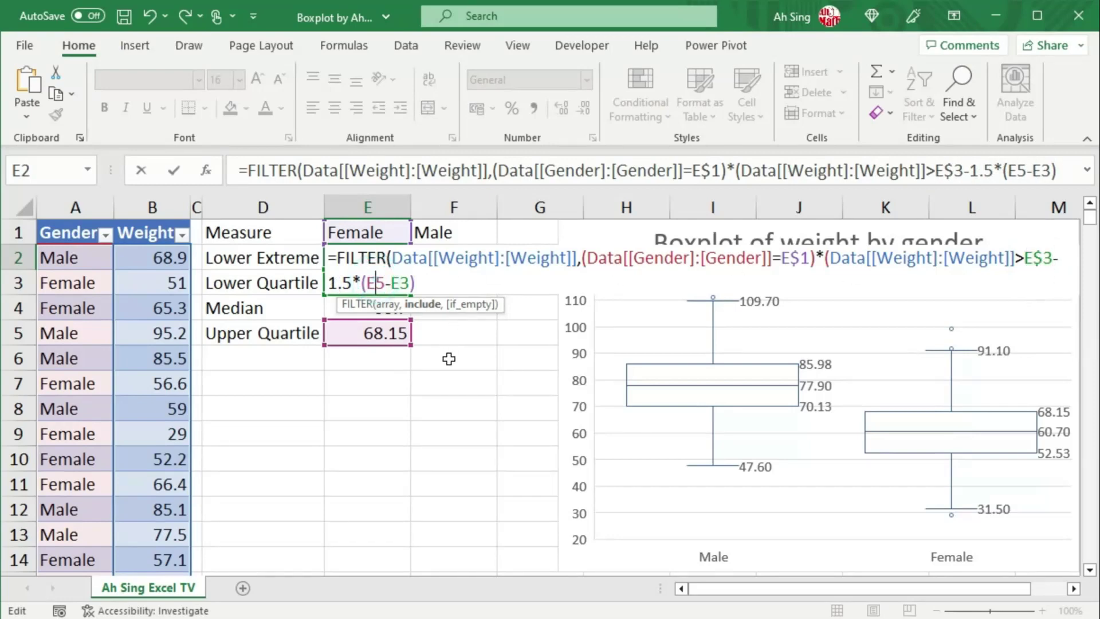
{"action": "key", "text": "F4"}
{"action": "key", "text": "F4"}
{"action": "left_click", "coordinate": [408, 282]}
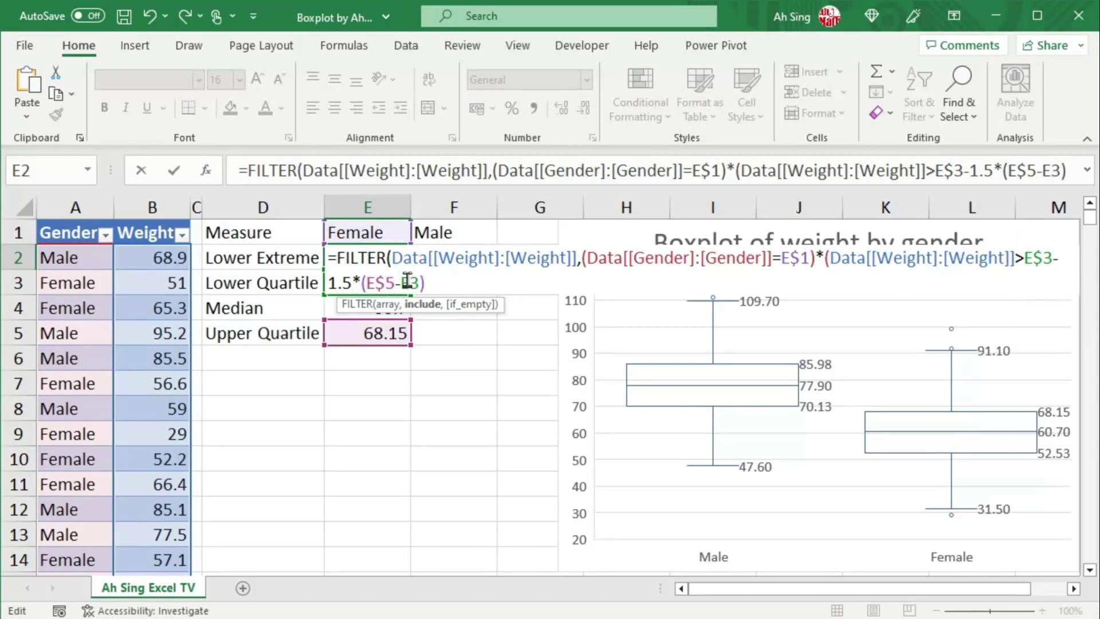
{"action": "key", "text": "F4"}
{"action": "key", "text": "F4"}
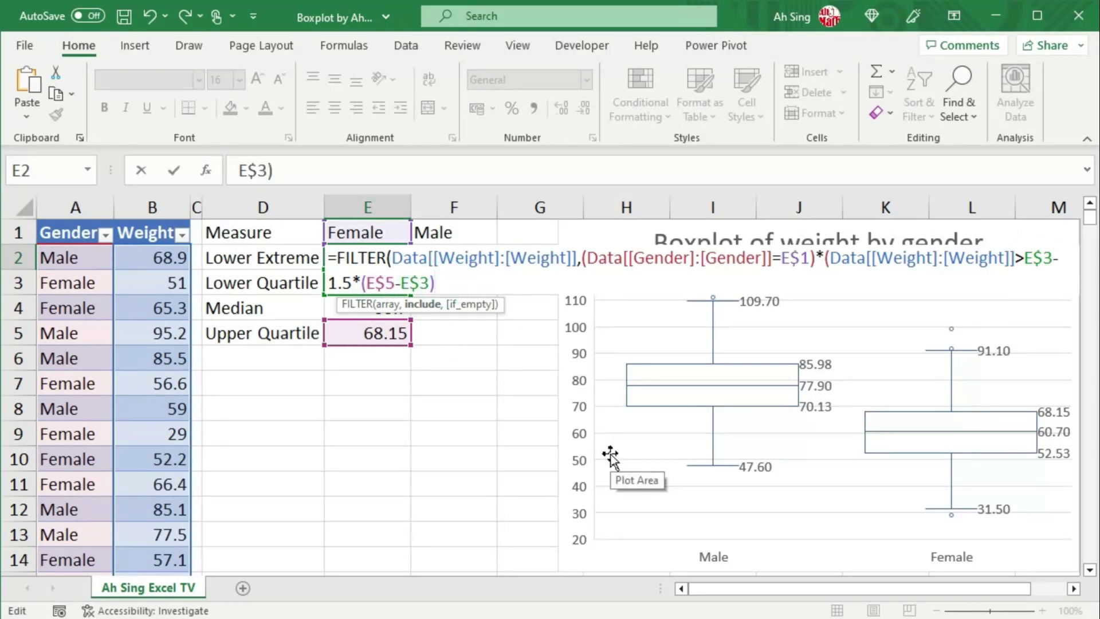
{"action": "type", "text": ")"}
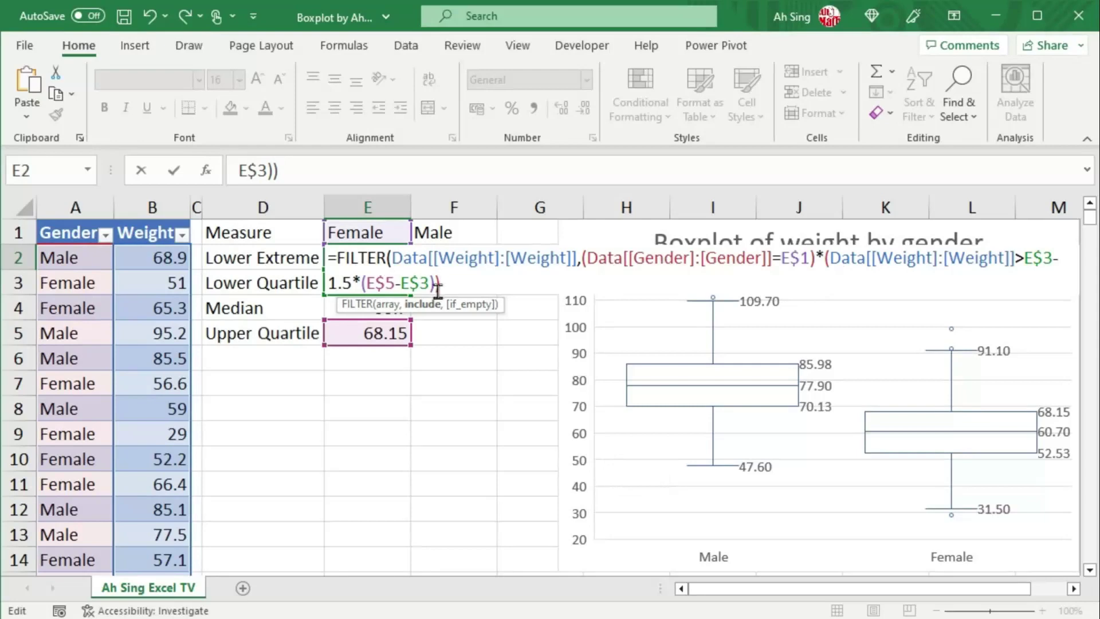
{"action": "type", "text": ")"}
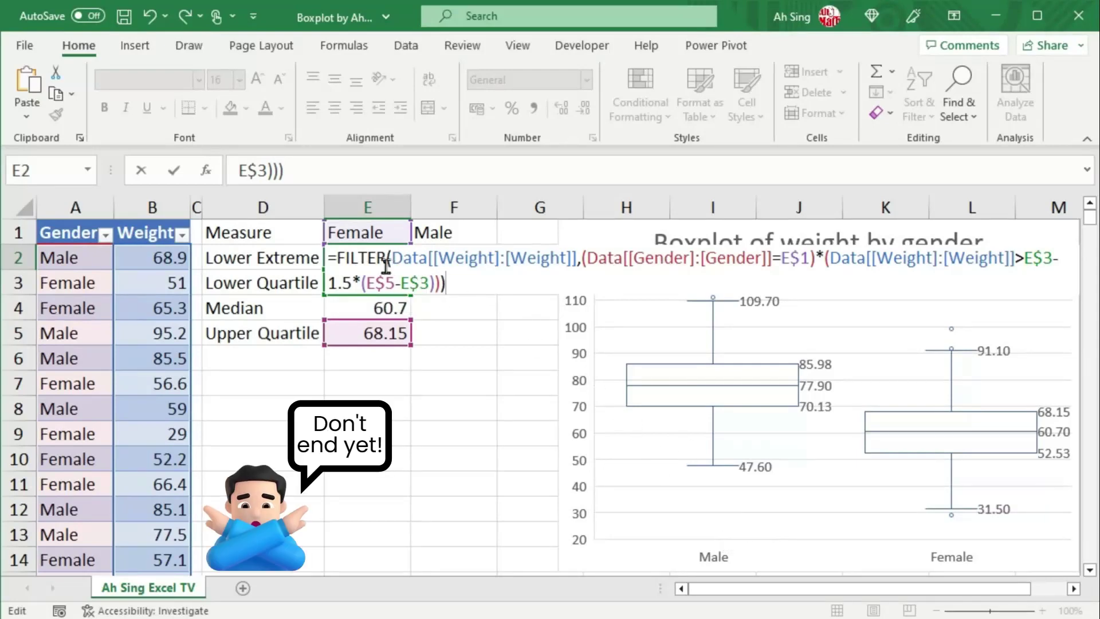
{"action": "left_click", "coordinate": [479, 285]}
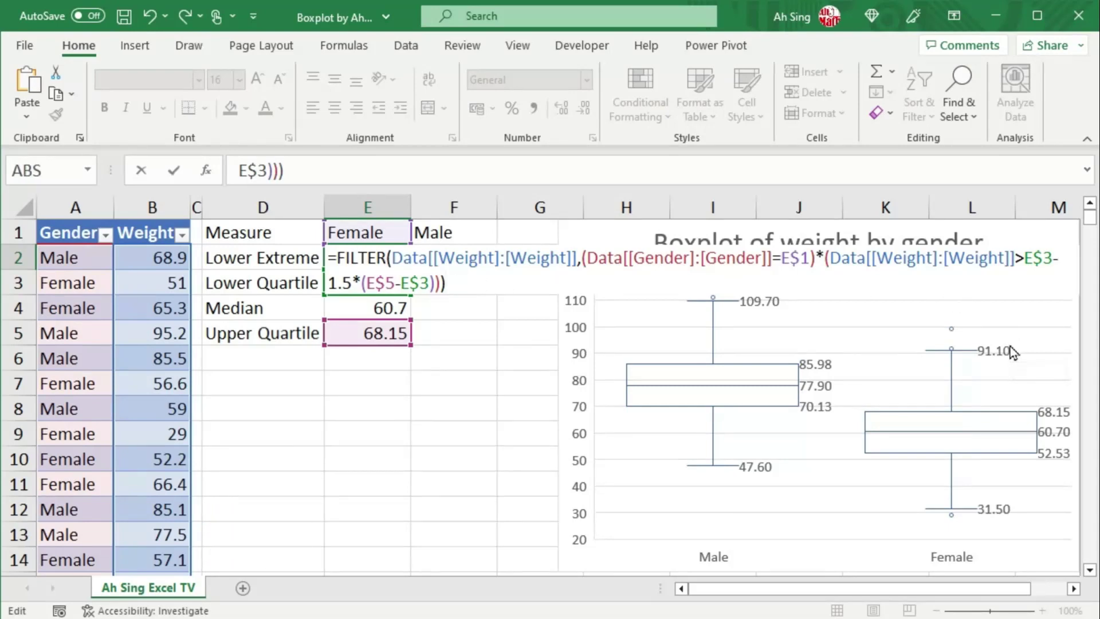
- Wrap the FILTER expression in a MIN function and enter the Female Lower Extreme formula in E2
{"action": "mouse_move", "coordinate": [1010, 347]}
{"action": "mouse_move", "coordinate": [978, 518]}
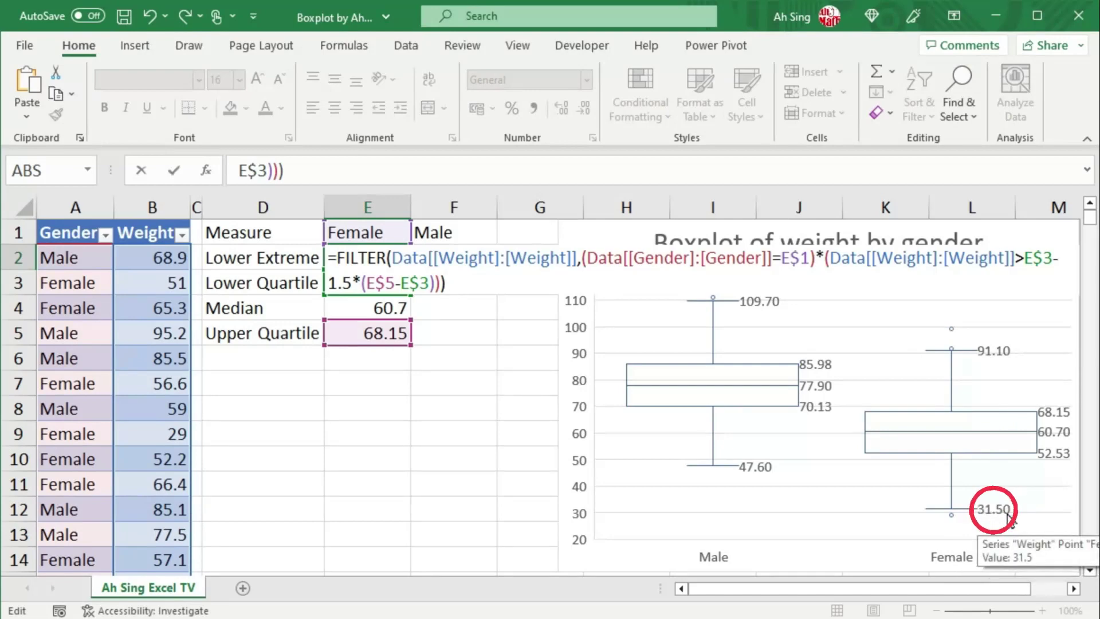
{"action": "left_click", "coordinate": [336, 258]}
{"action": "type", "text": "min"}
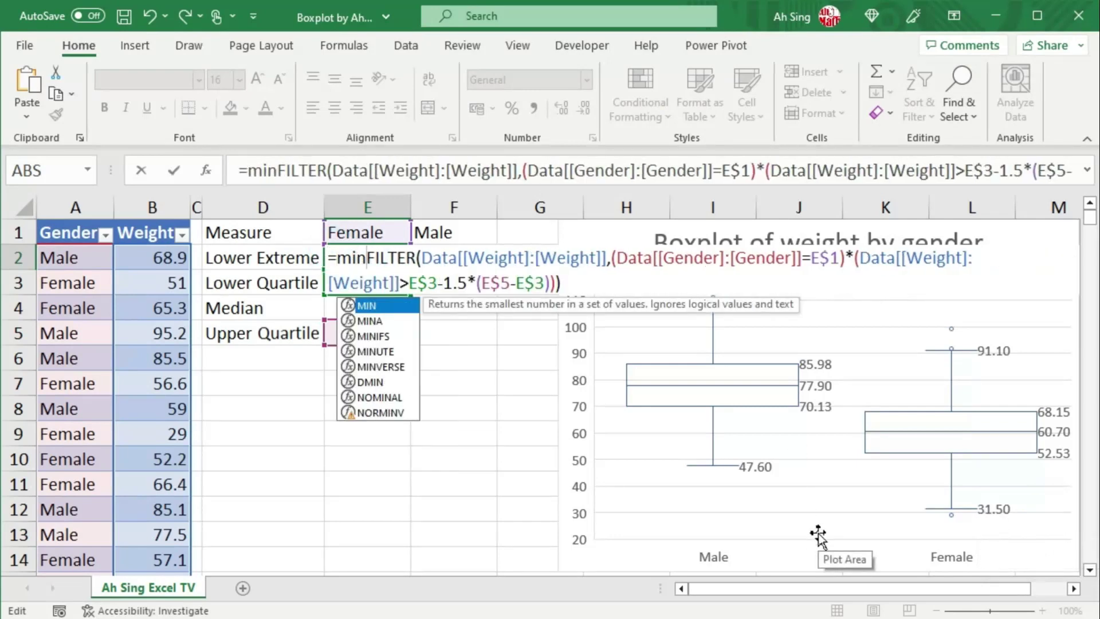
{"action": "type", "text": "("}
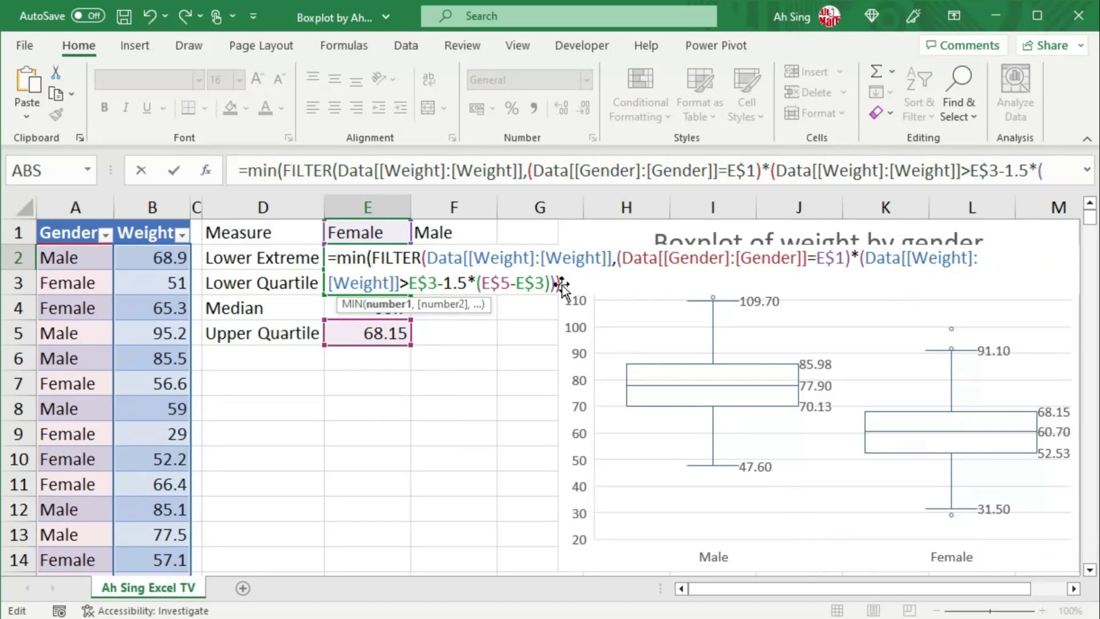
{"action": "key", "text": "End"}
{"action": "type", "text": ")"}
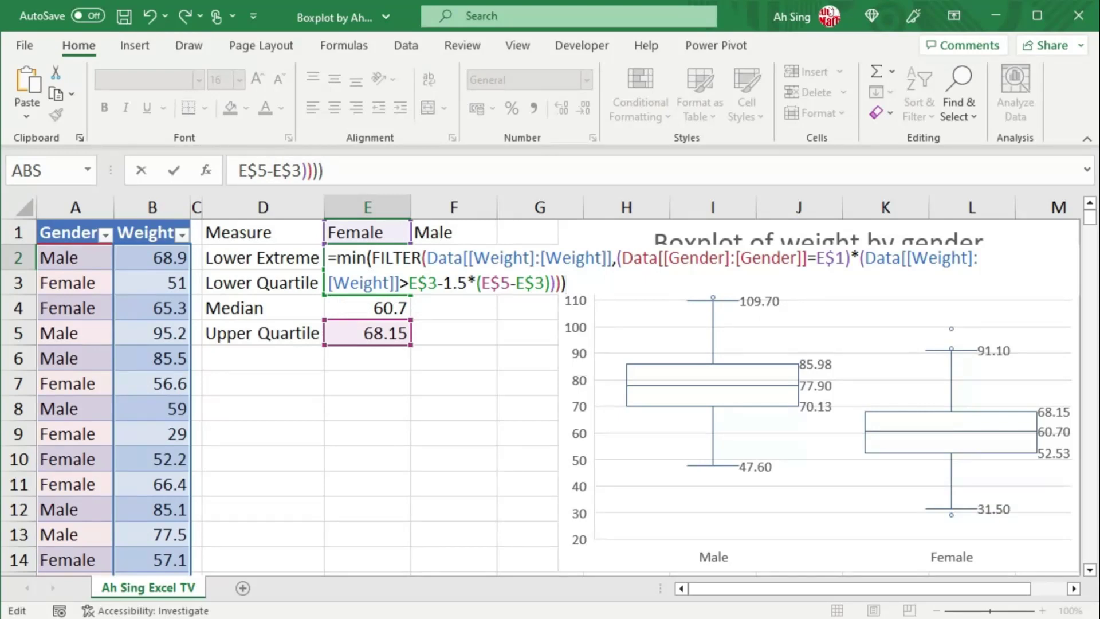
{"action": "key", "text": "Return"}
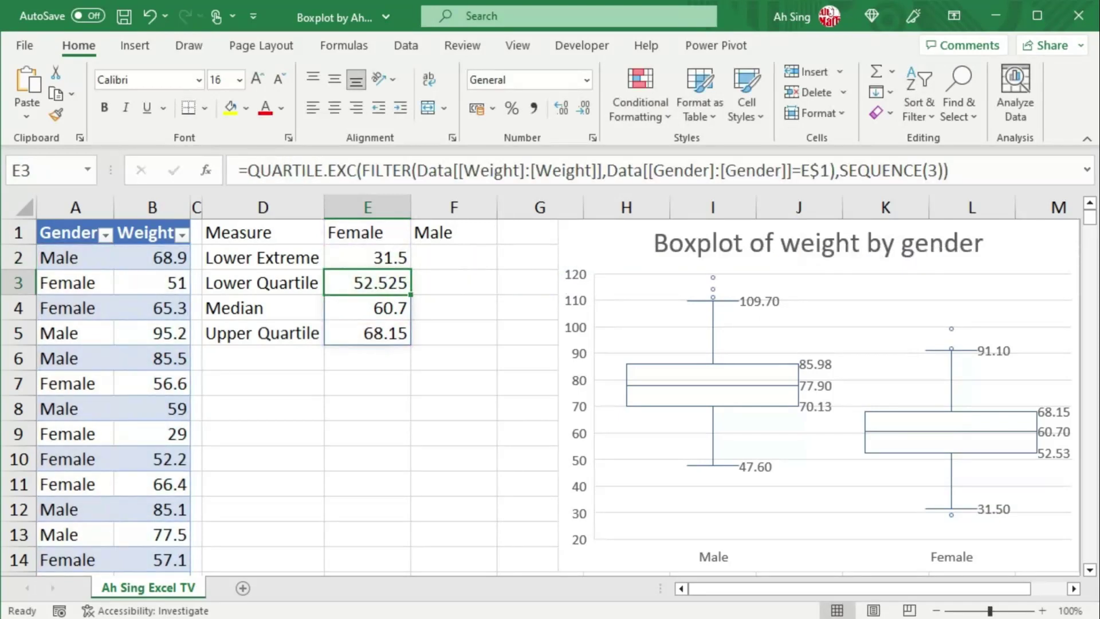
{"action": "left_click", "coordinate": [393, 258]}
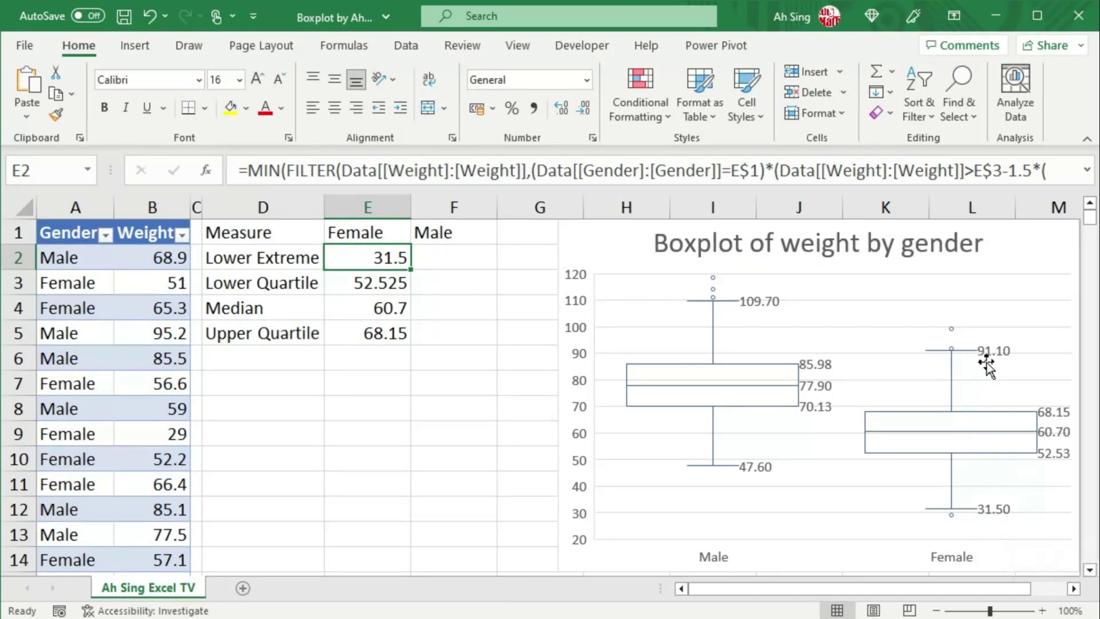
- Label D6 as Upper Extreme and copy the Female Lower Extreme formula from E2 into E6
{"action": "left_click", "coordinate": [277, 356]}
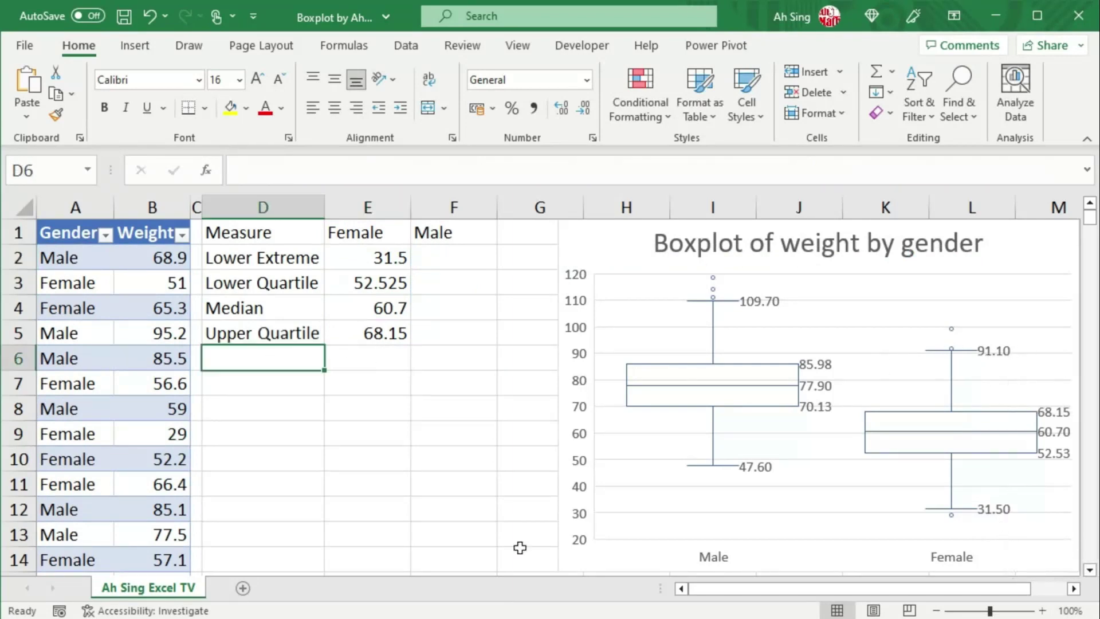
{"action": "type", "text": "Upper Ex"}
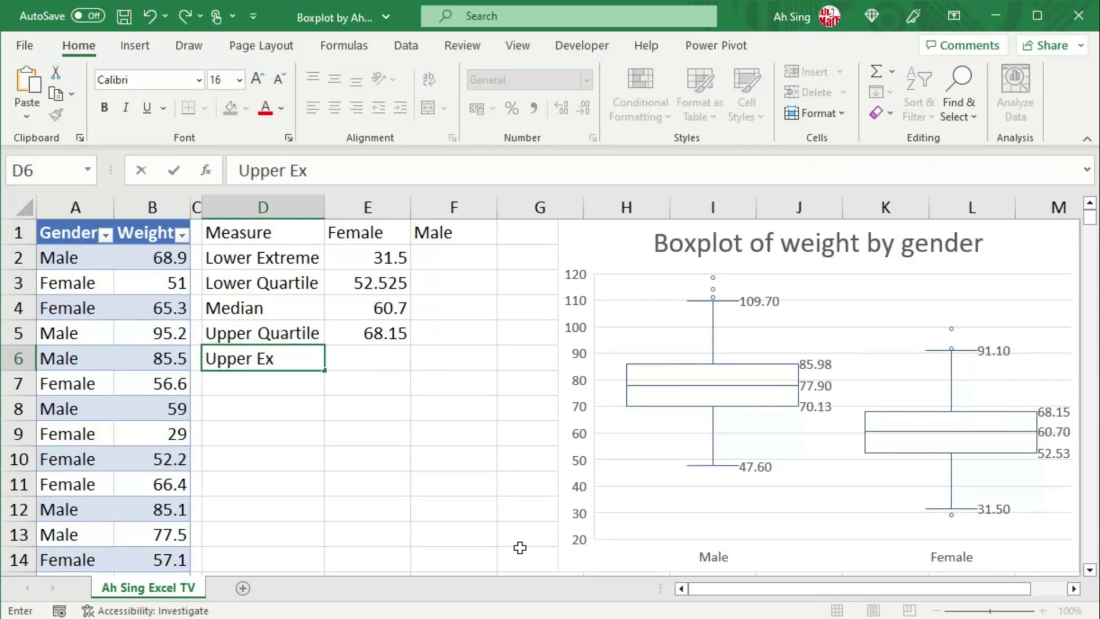
{"action": "type", "text": "treme"}
{"action": "left_click", "coordinate": [399, 259]}
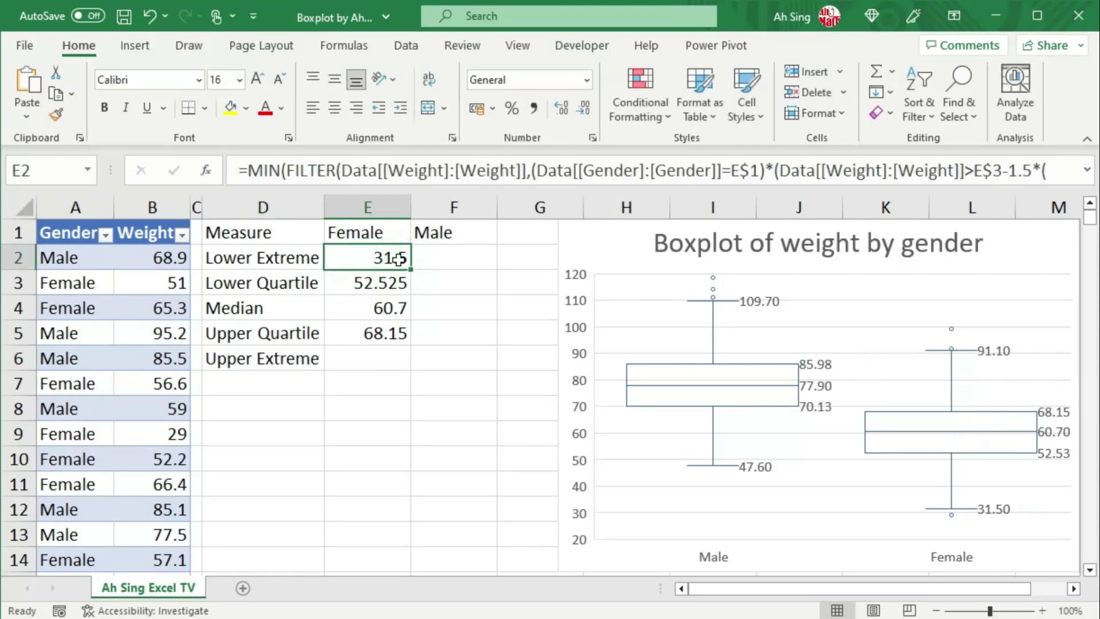
{"action": "key", "text": "ctrl+c"}
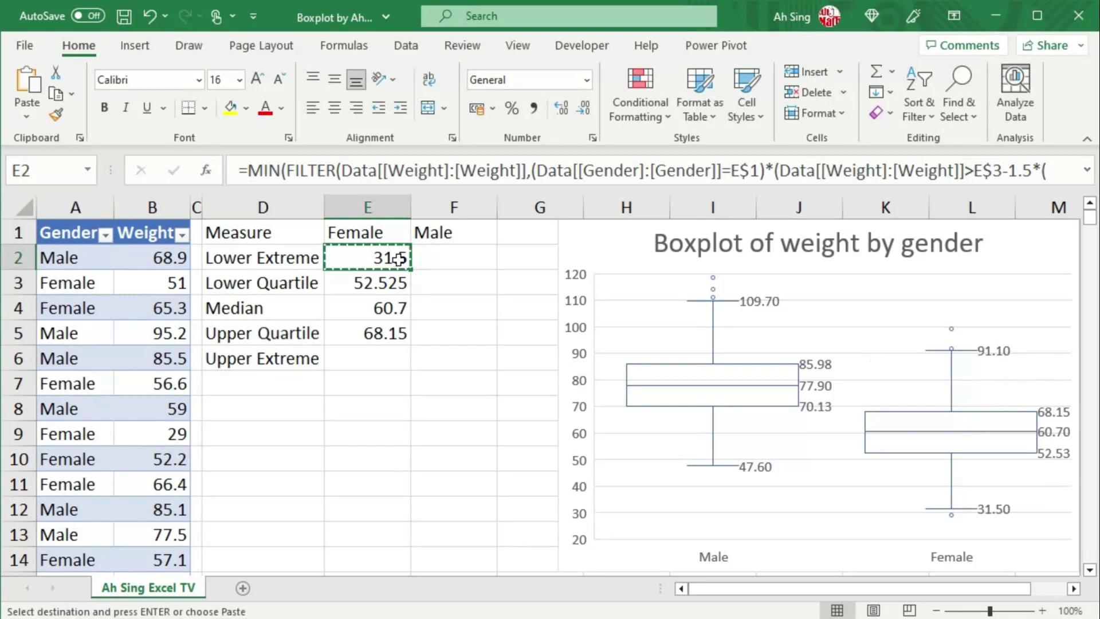
{"action": "left_click", "coordinate": [355, 358]}
{"action": "key", "text": "ctrl+v"}
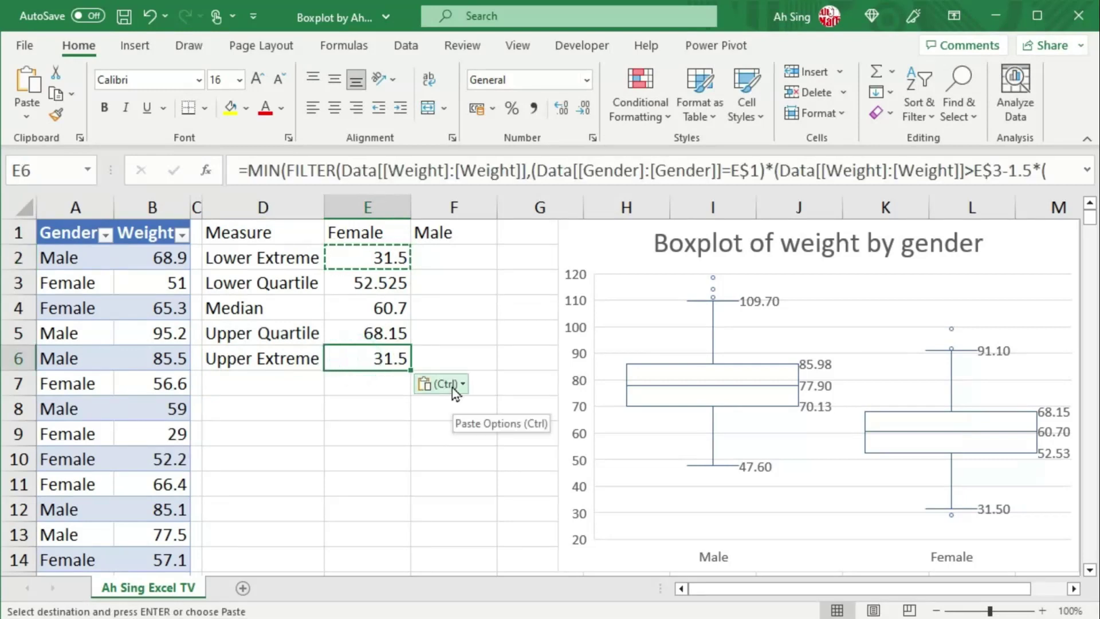
- Change the weight condition in the E6 formula to compare against the upper inner fence, <E$5+1.5*(E$5-E$3)
{"action": "key", "text": "F2"}
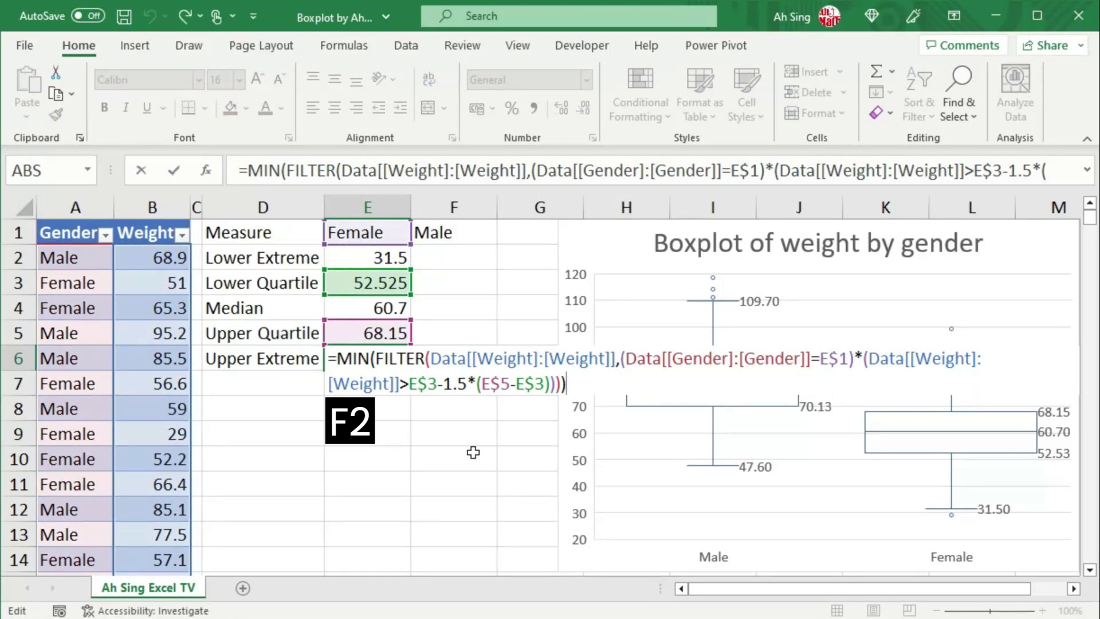
{"action": "double_click", "coordinate": [404, 383]}
{"action": "type", "text": "<"}
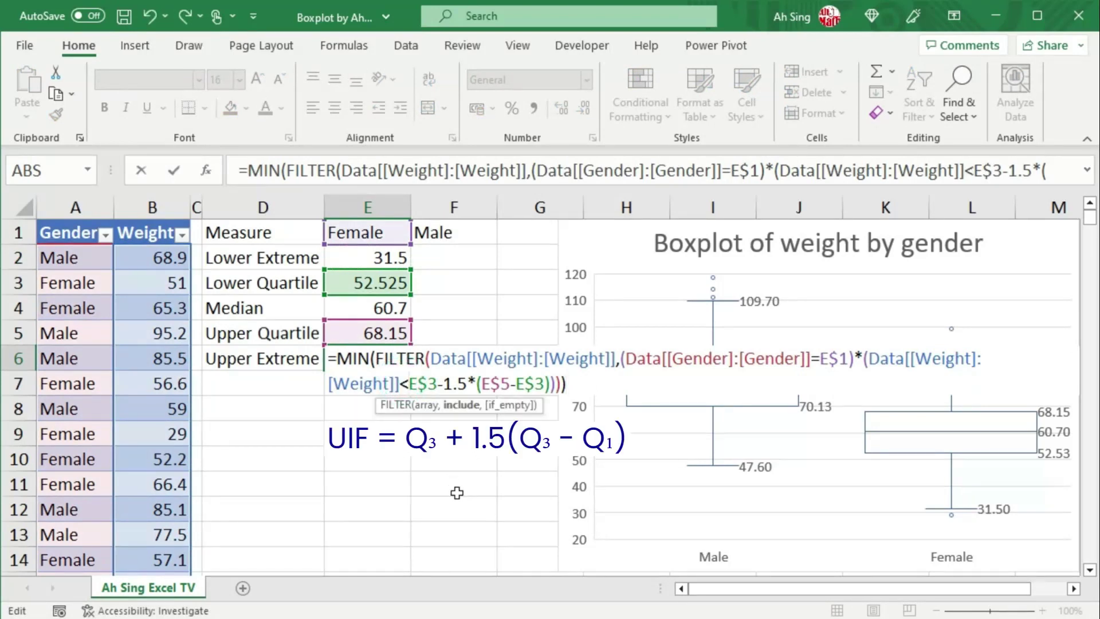
{"action": "double_click", "coordinate": [431, 383]}
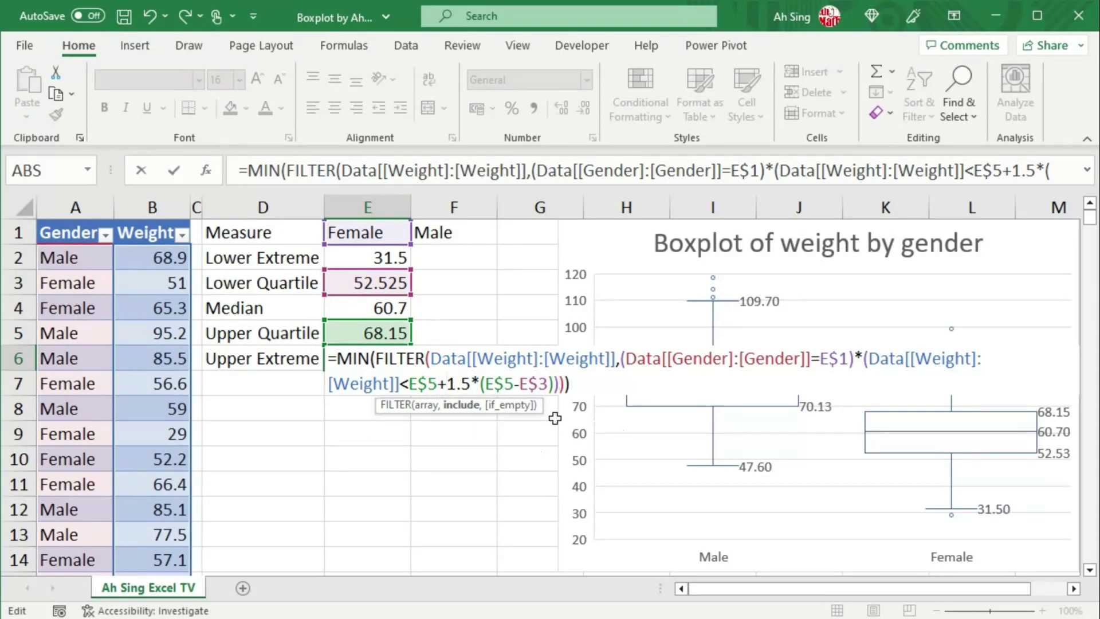
- Replace MIN with MAX in the E6 formula and enter it
{"action": "left_click_drag", "start_coordinate": [336, 358], "coordinate": [370, 359]}
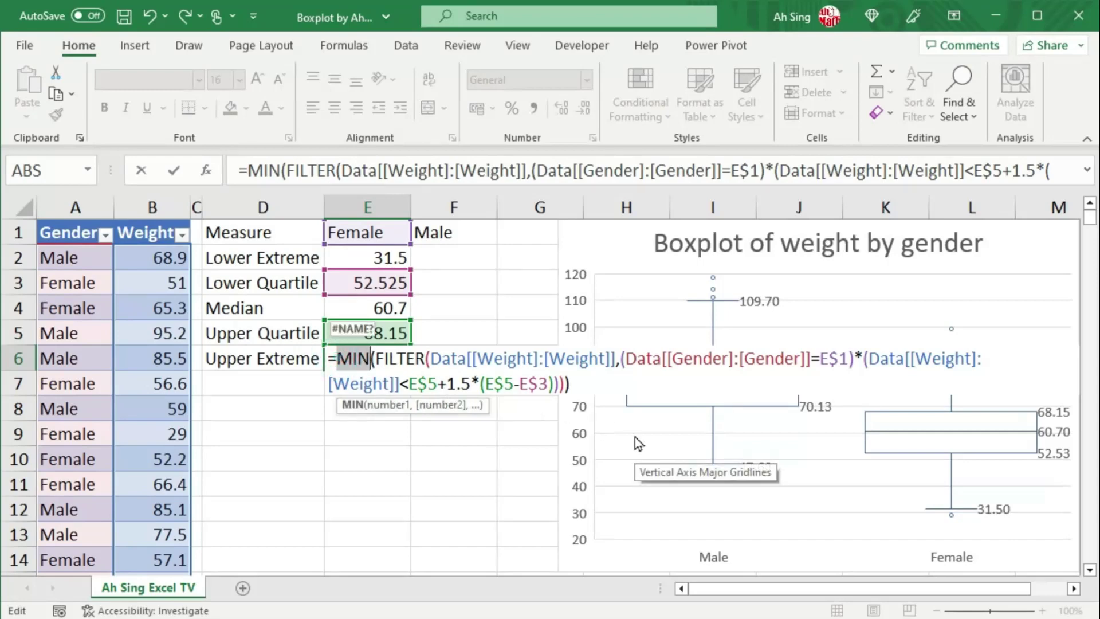
{"action": "type", "text": "max"}
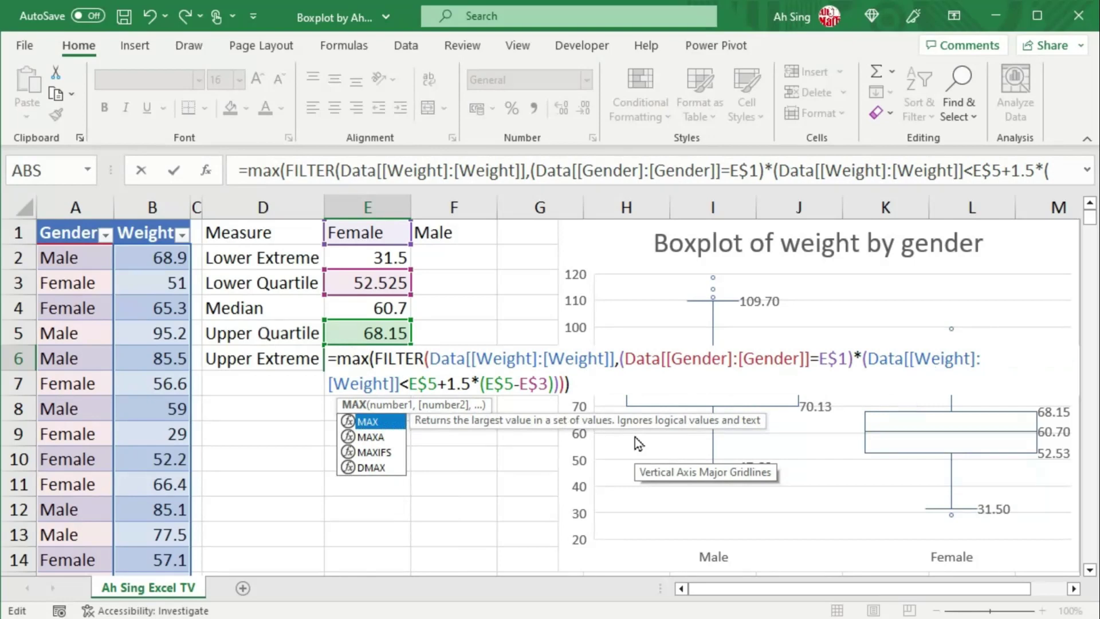
{"action": "key", "text": "Return"}
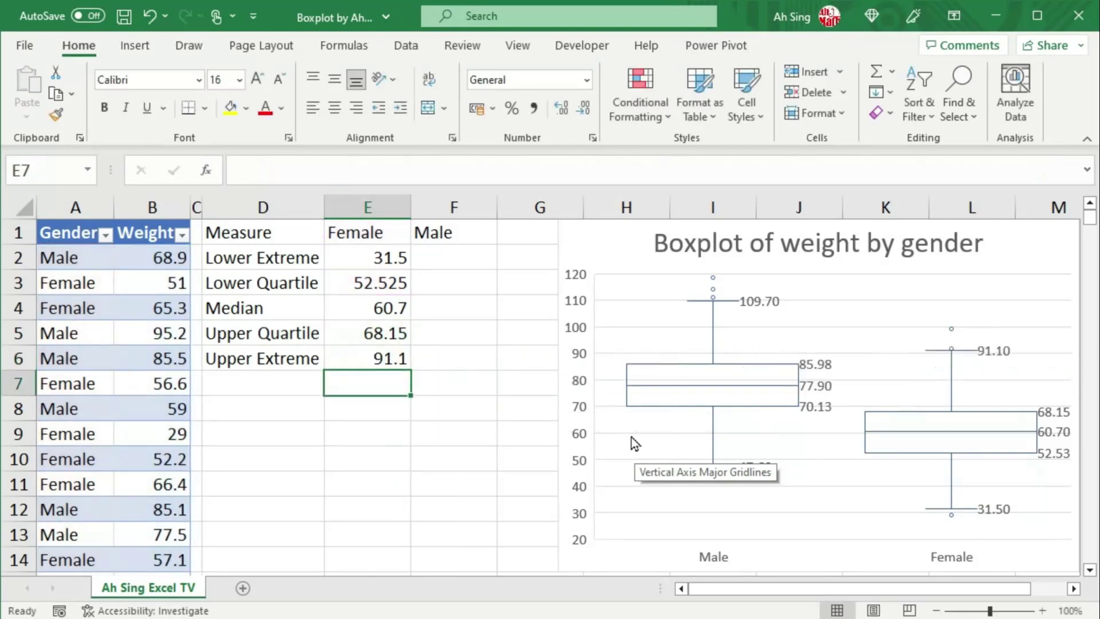
{"action": "key", "text": "Up"}
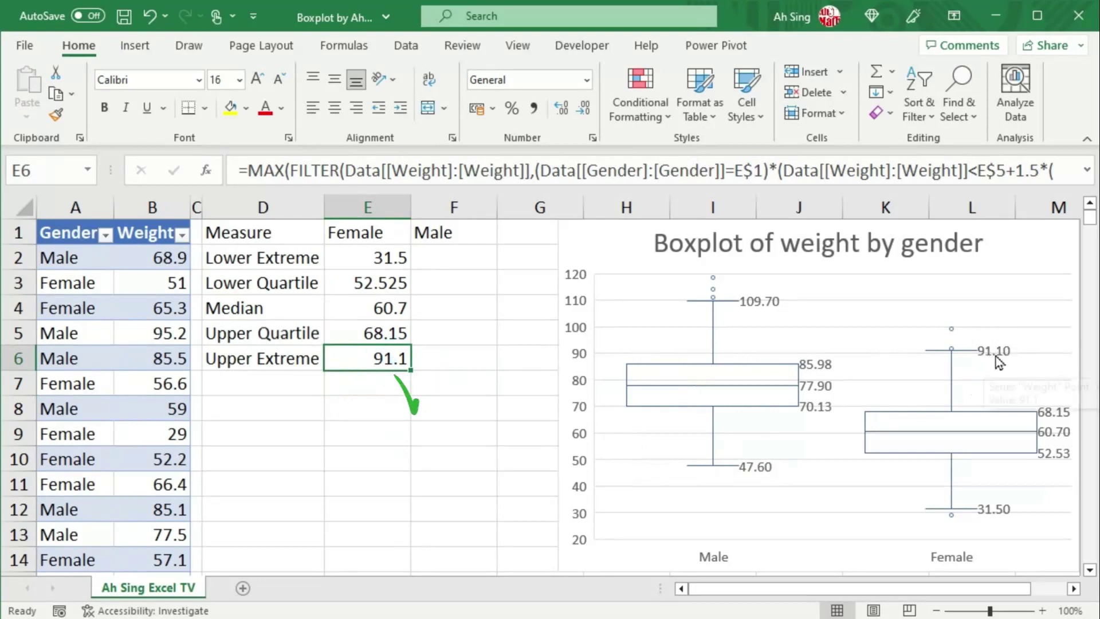
- Add the label Outlier in D7, below Upper Extreme
{"action": "key", "text": "Down"}
{"action": "key", "text": "Left"}
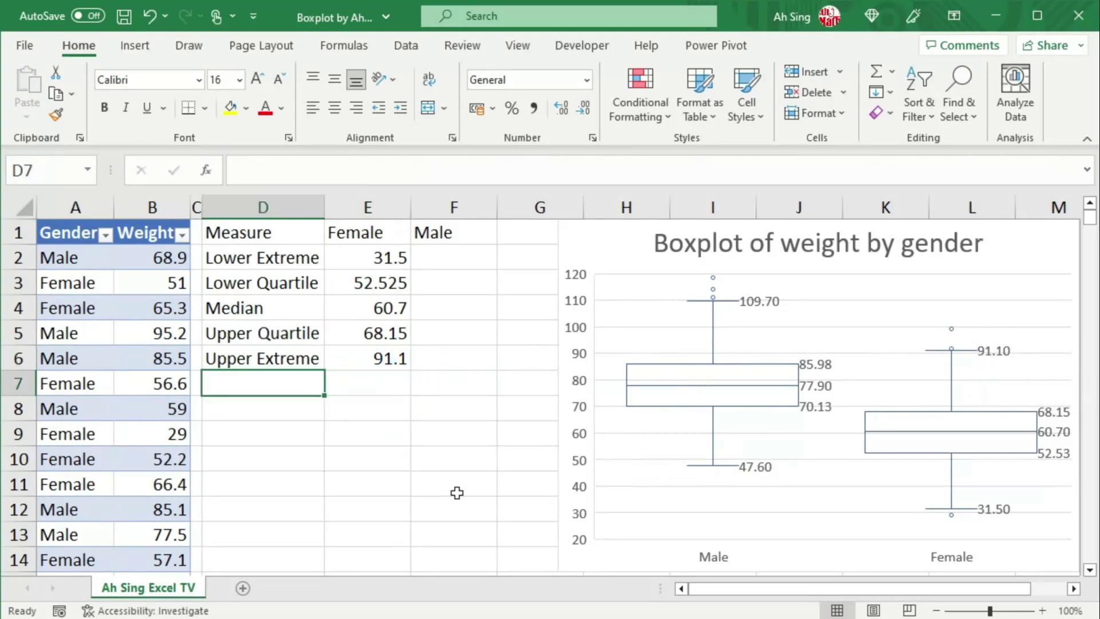
{"action": "type", "text": "Outli"}
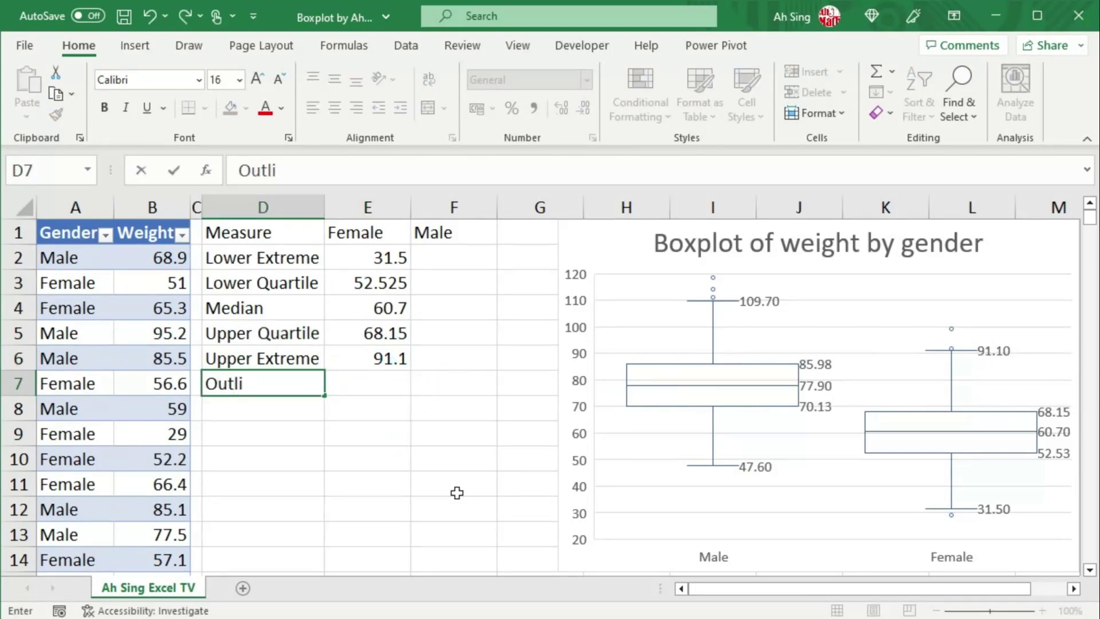
{"action": "type", "text": "er"}
{"action": "key", "text": "Return"}
{"action": "key", "text": "Up"}
{"action": "key", "text": "Right"}
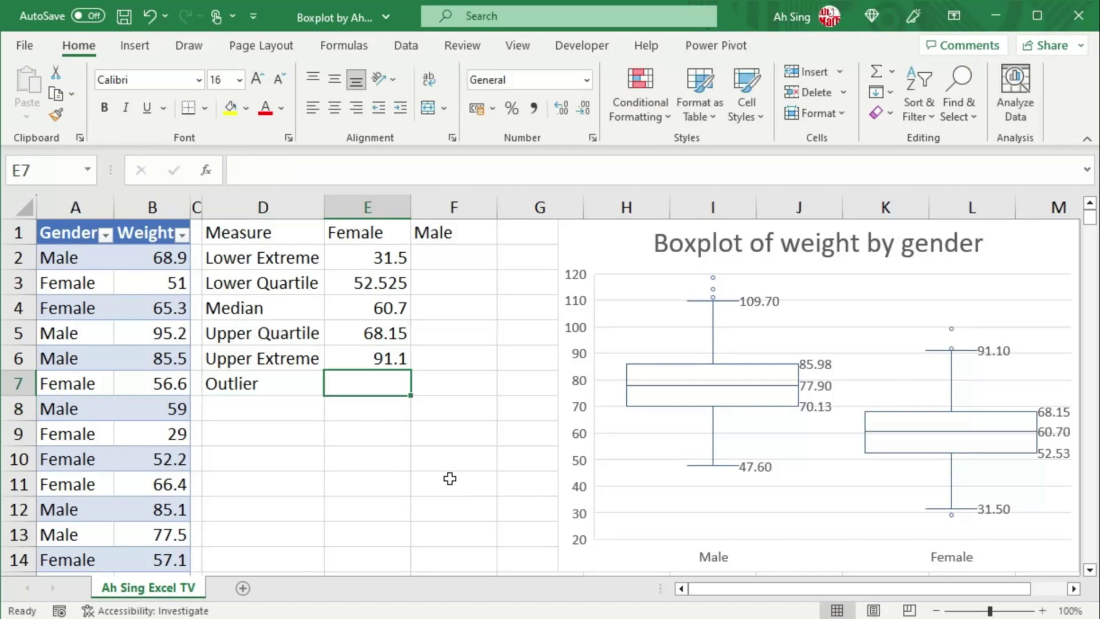
- Copy the Female Upper Extreme formula from E6 into the Outlier cell E7
{"action": "left_click", "coordinate": [371, 360]}
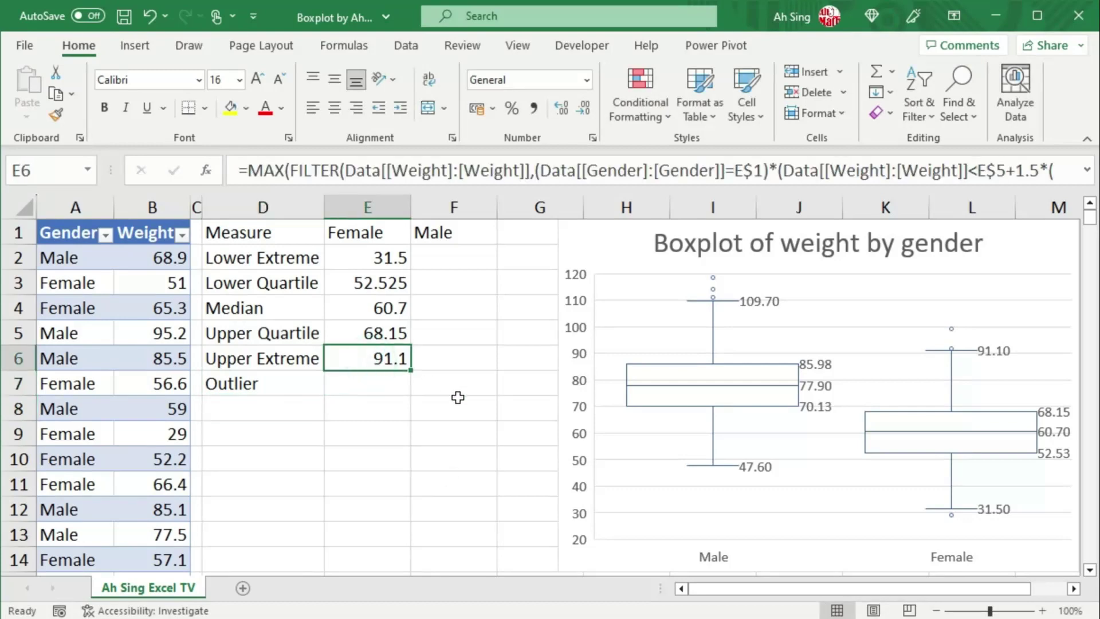
{"action": "left_click", "coordinate": [377, 257]}
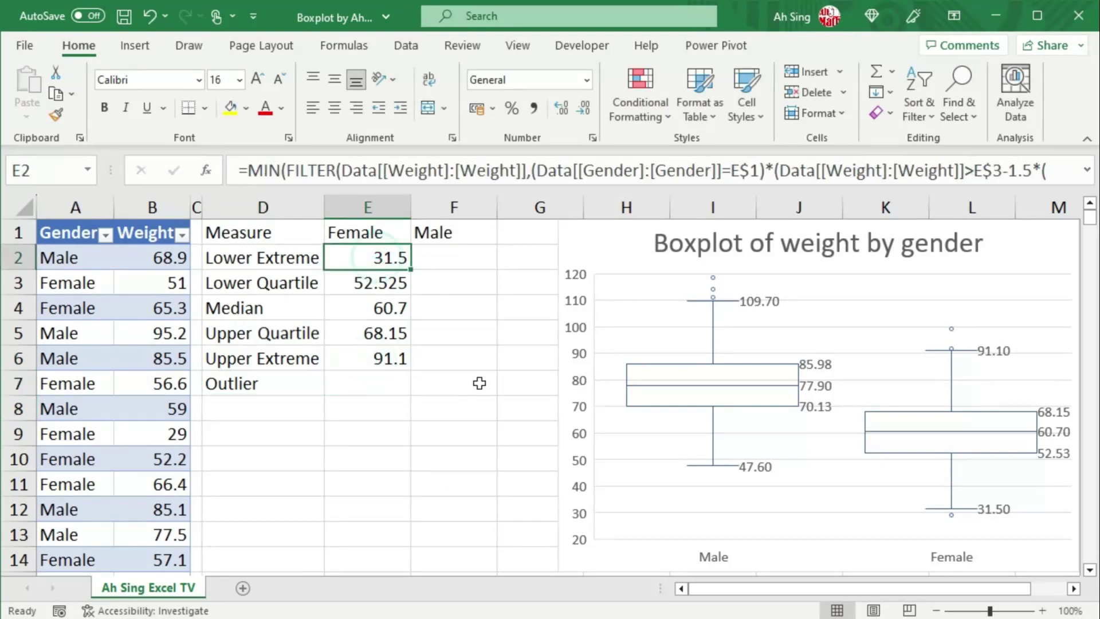
{"action": "left_click", "coordinate": [408, 357]}
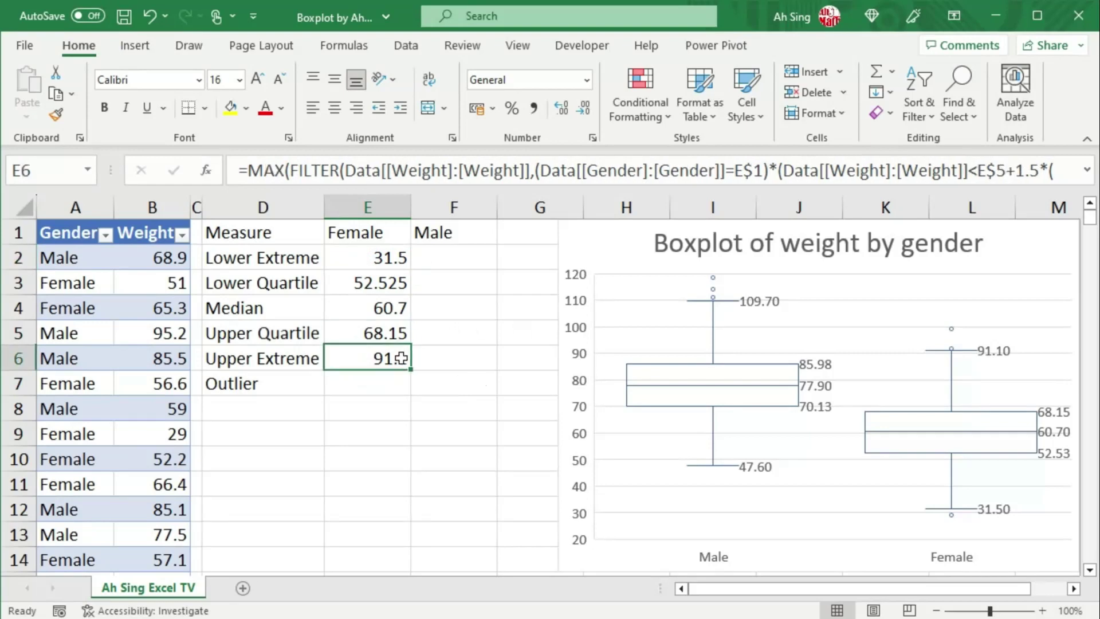
{"action": "key", "text": "ctrl+c"}
{"action": "left_click", "coordinate": [363, 386]}
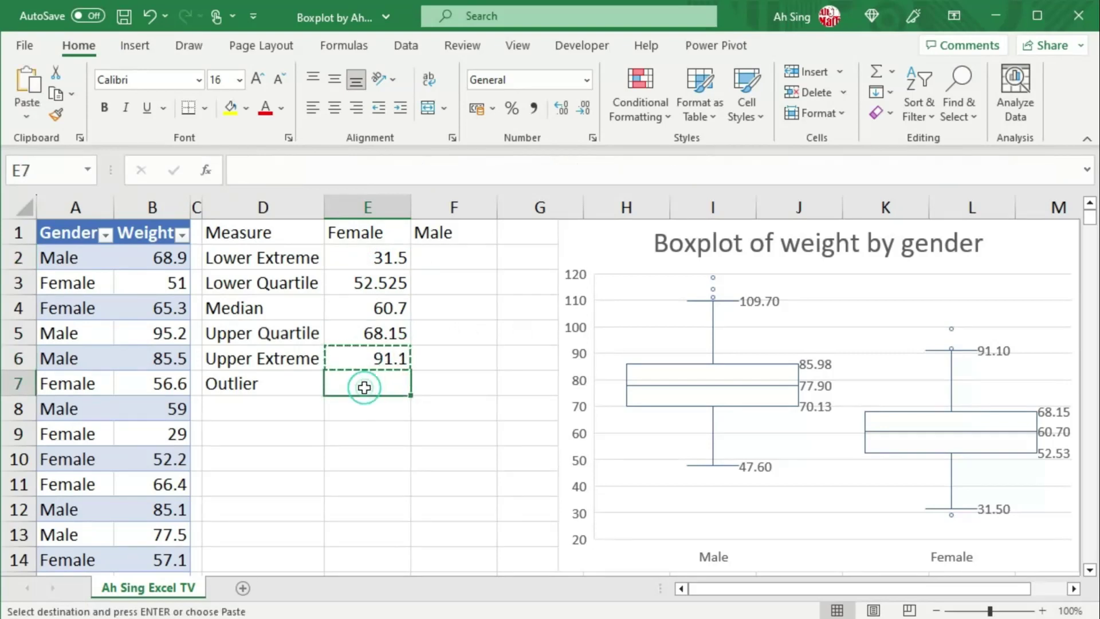
{"action": "key", "text": "ctrl+v"}
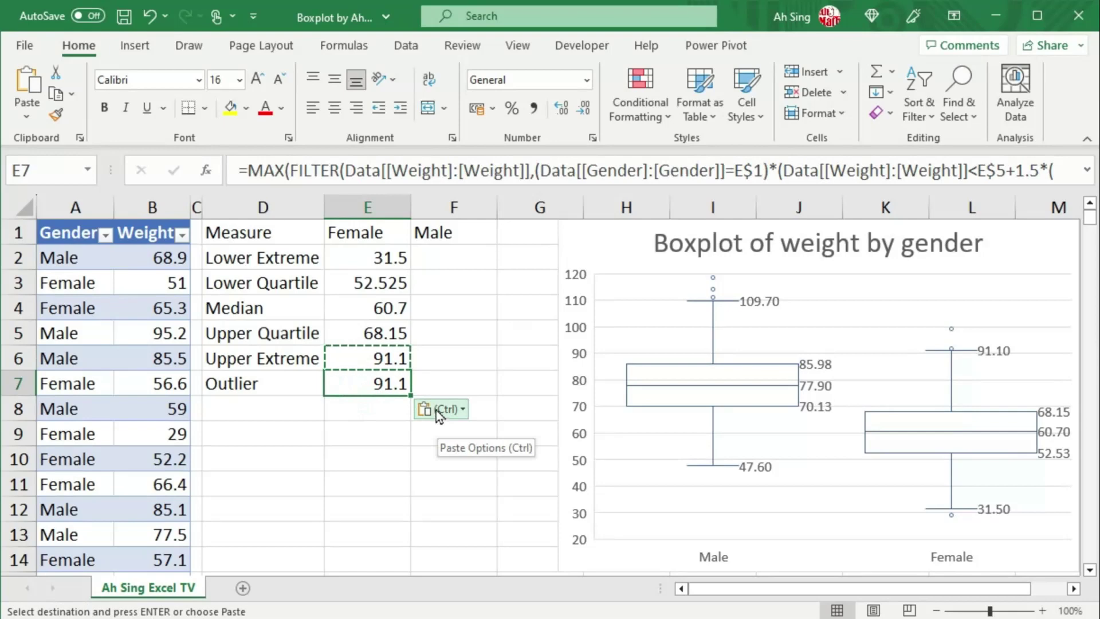
- Remove the MAX wrapper and its closing parenthesis from the E7 formula, and change the weight comparison from < to >
{"action": "key", "text": "F2"}
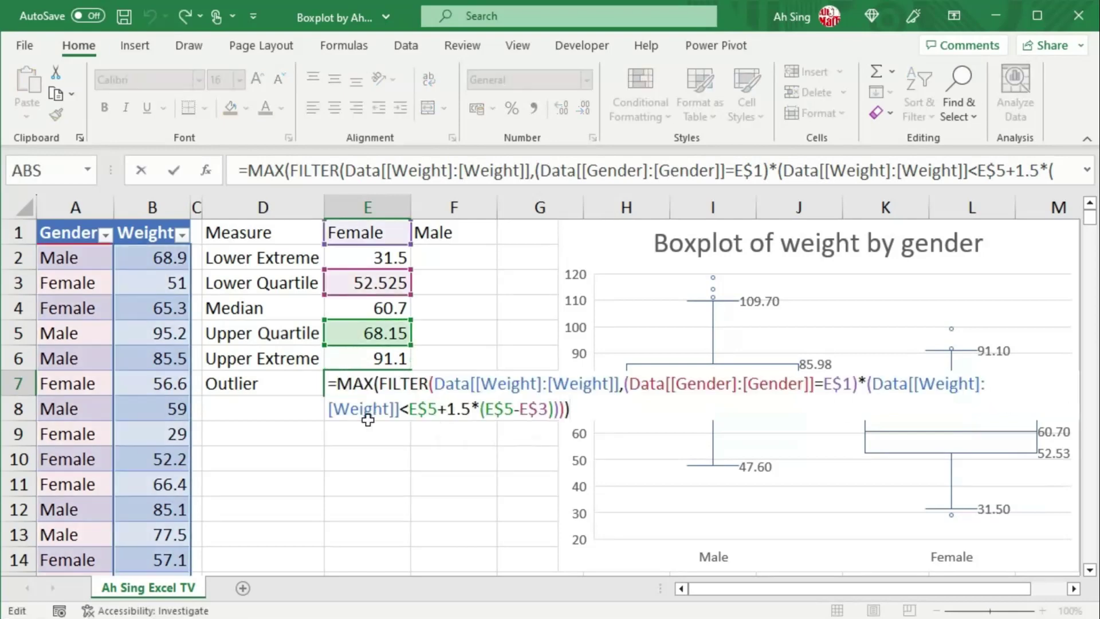
{"action": "double_click", "coordinate": [374, 382]}
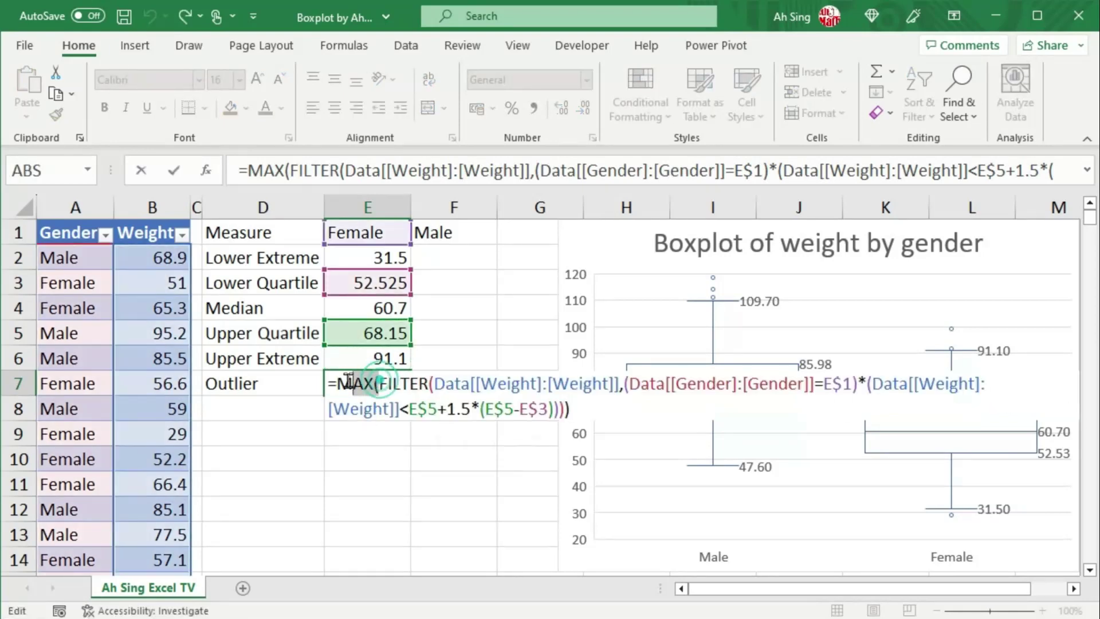
{"action": "key", "text": "Delete"}
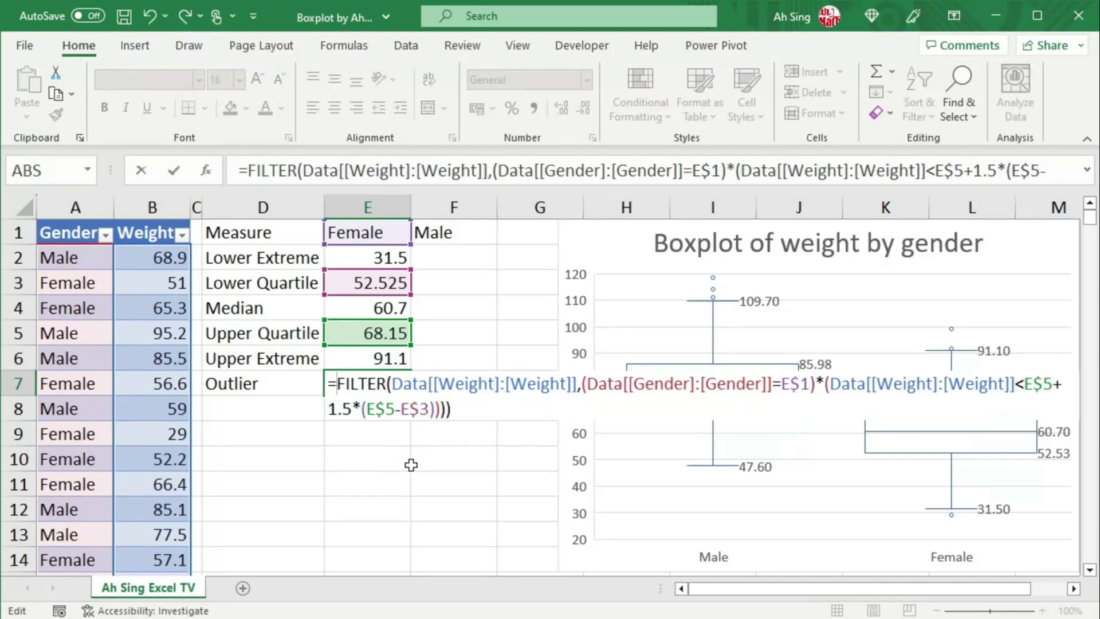
{"action": "left_click", "coordinate": [472, 409]}
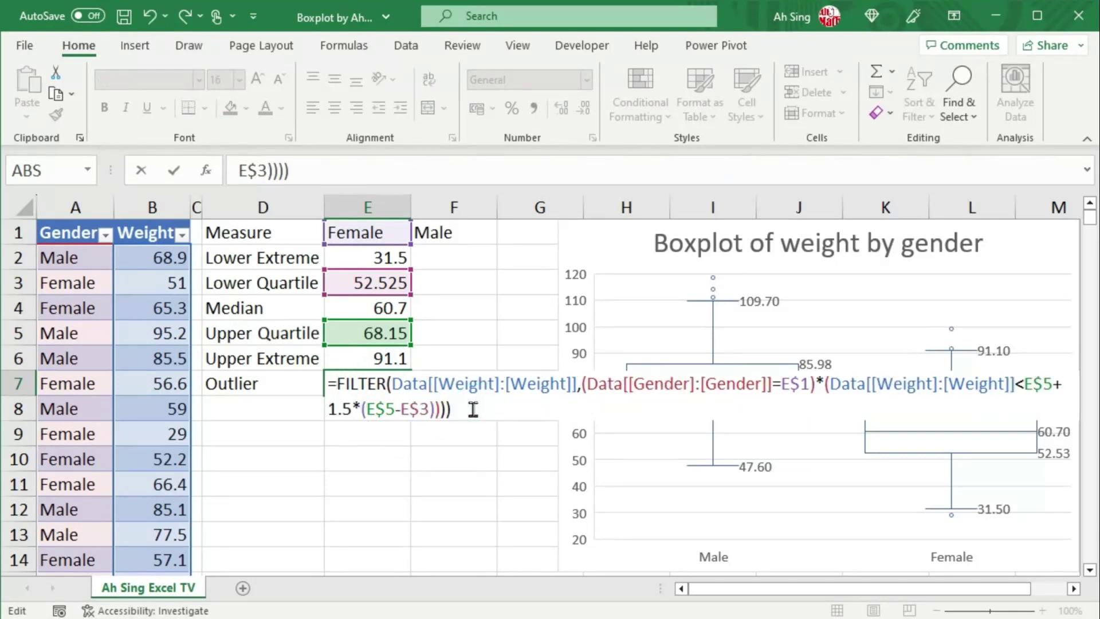
{"action": "left_click", "coordinate": [1021, 384]}
{"action": "key", "text": "BackSpace"}
{"action": "type", "text": ">"}
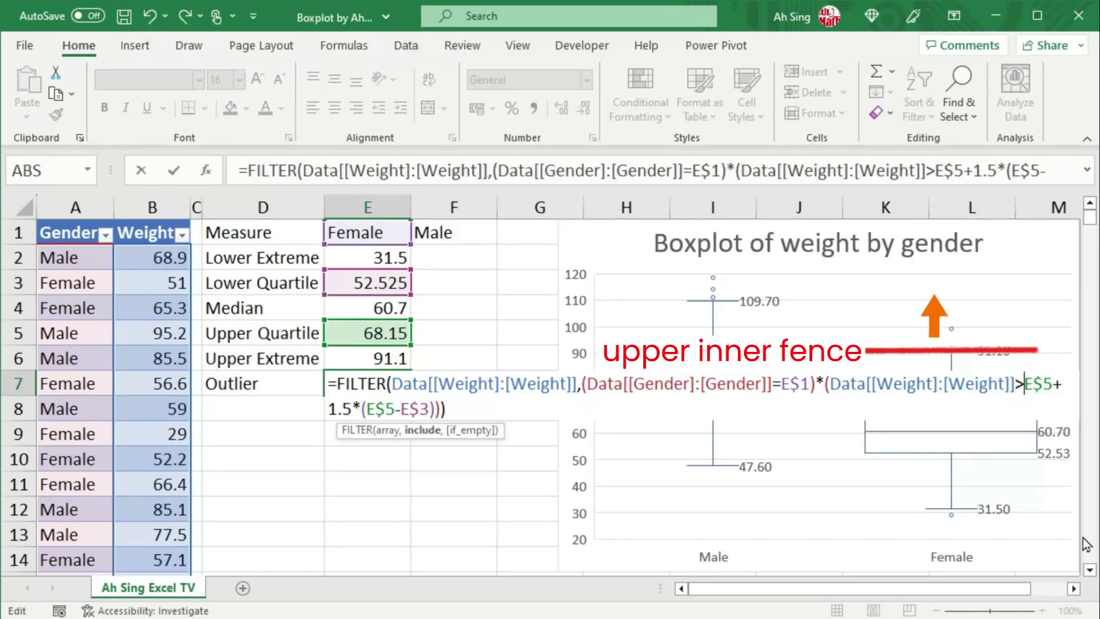
- Duplicate the upper-fence weight condition in the E7 formula, joining the copy to the original with the + OR operator
{"action": "left_click", "coordinate": [830, 394]}
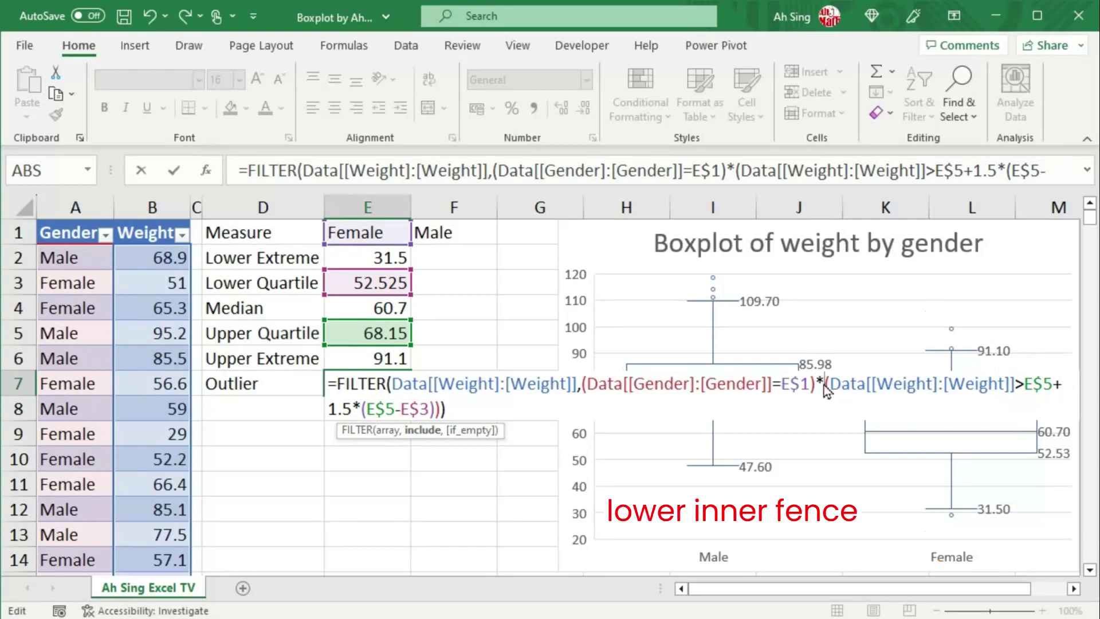
{"action": "left_click_drag", "start_coordinate": [825, 389], "coordinate": [439, 405]}
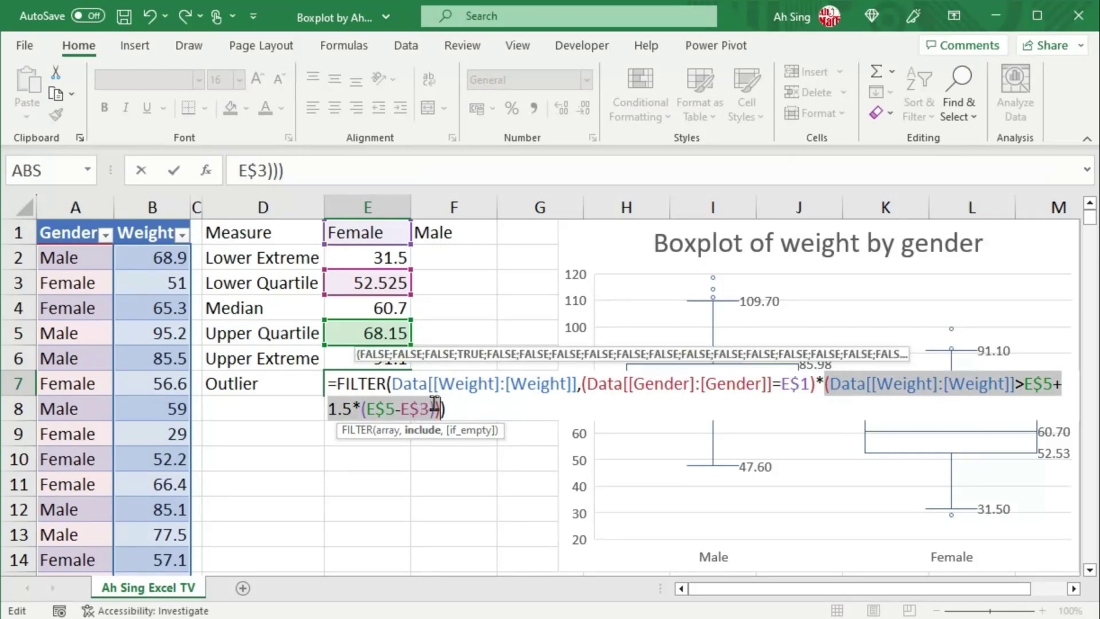
{"action": "key", "text": "Right"}
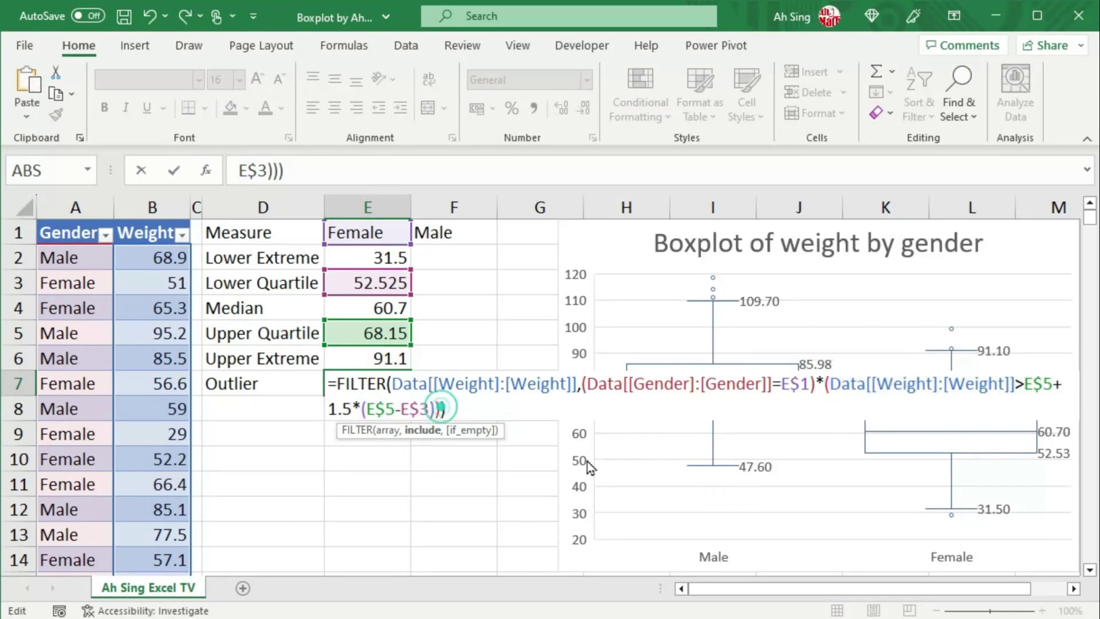
{"action": "type", "text": "+"}
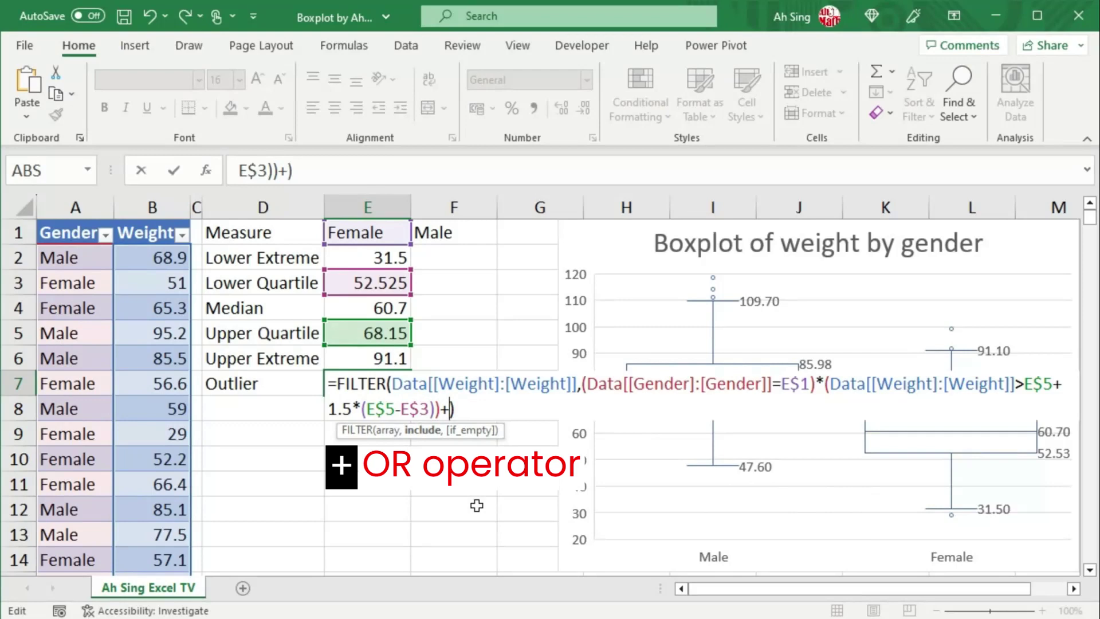
{"action": "key", "text": "ctrl+v"}
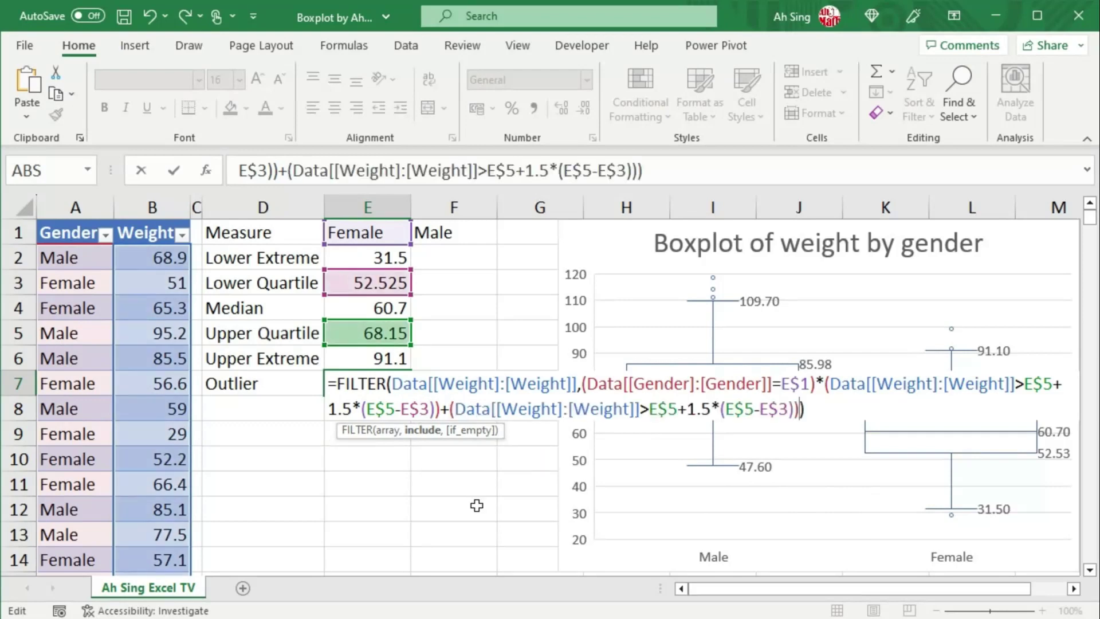
- Change the duplicated condition to test weights below the lower inner fence, <E$3-1.5*(E$5-E$3)
{"action": "left_click", "coordinate": [643, 411]}
{"action": "key", "text": "BackSpace"}
{"action": "type", "text": "<"}
{"action": "left_click", "coordinate": [668, 410]}
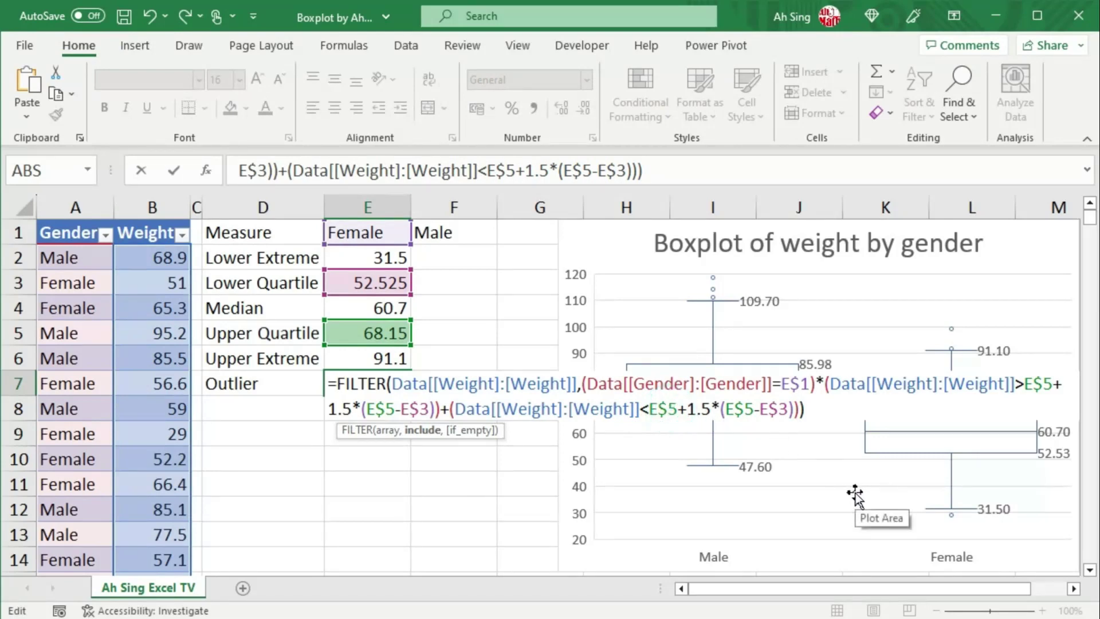
{"action": "key", "text": "Delete"}
{"action": "type", "text": "3"}
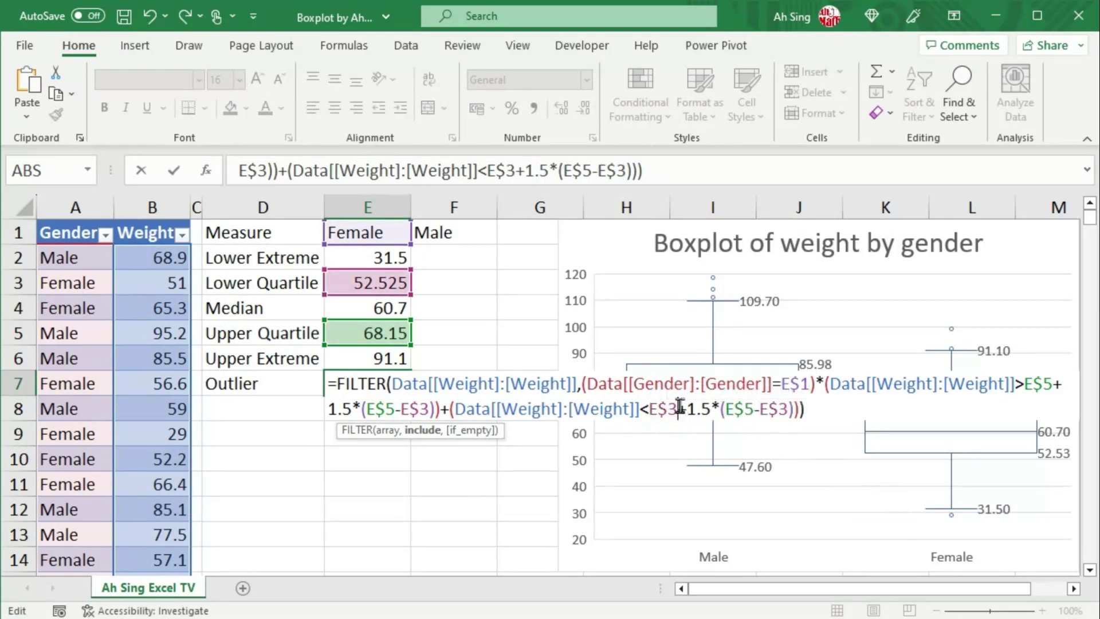
{"action": "key", "text": "Delete"}
{"action": "type", "text": "-"}
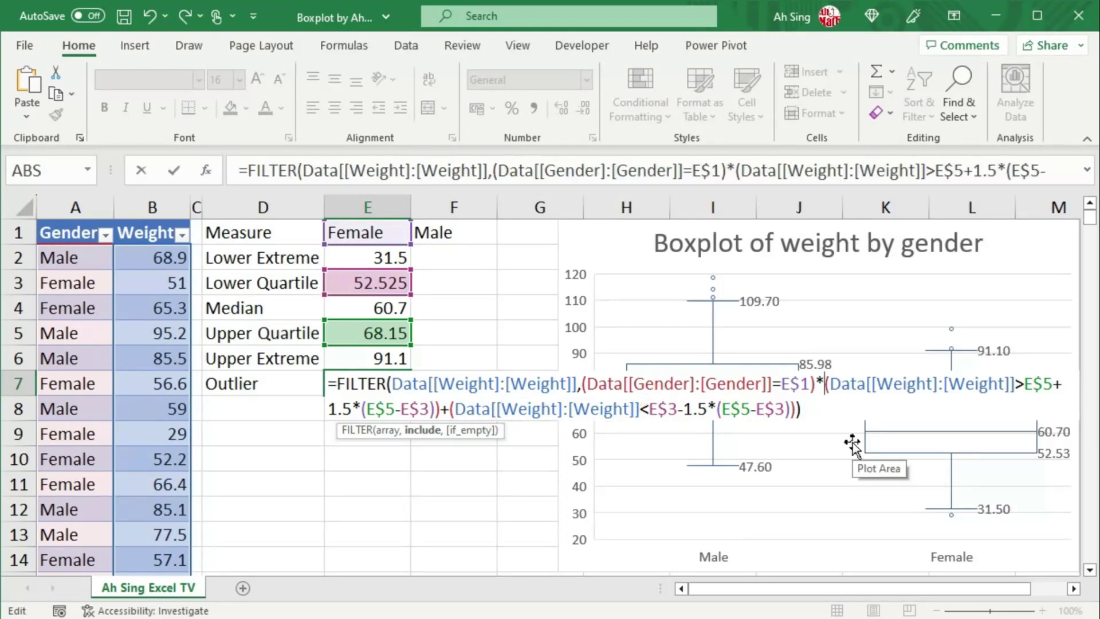
- Enclose the two OR-joined weight conditions in the E7 formula in an extra pair of parentheses and enter the formula
{"action": "type", "text": "("}
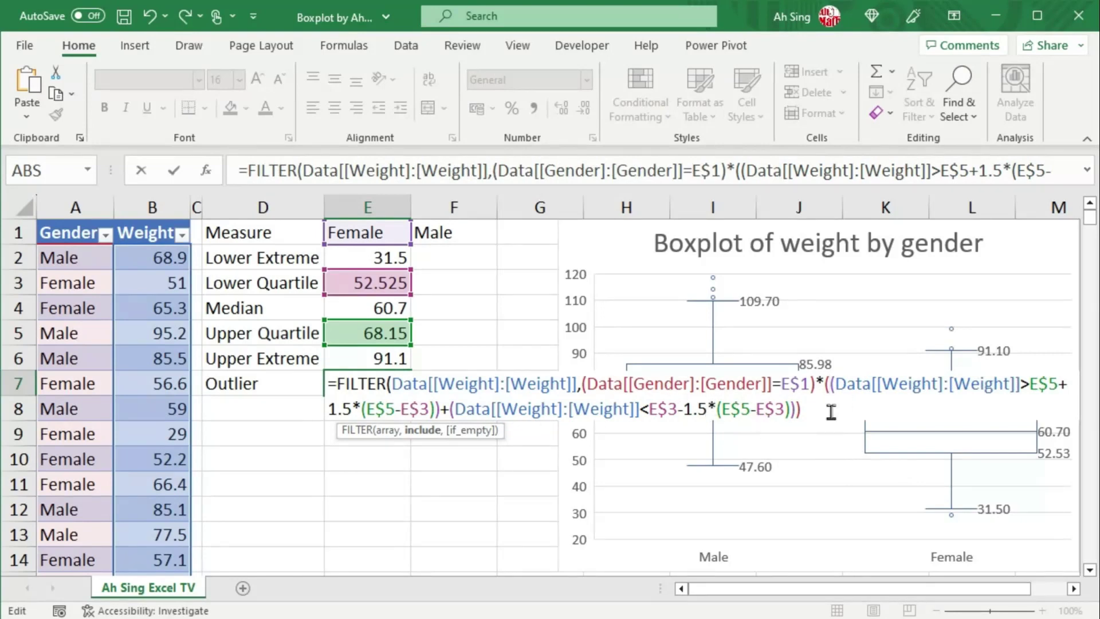
{"action": "left_click", "coordinate": [809, 410]}
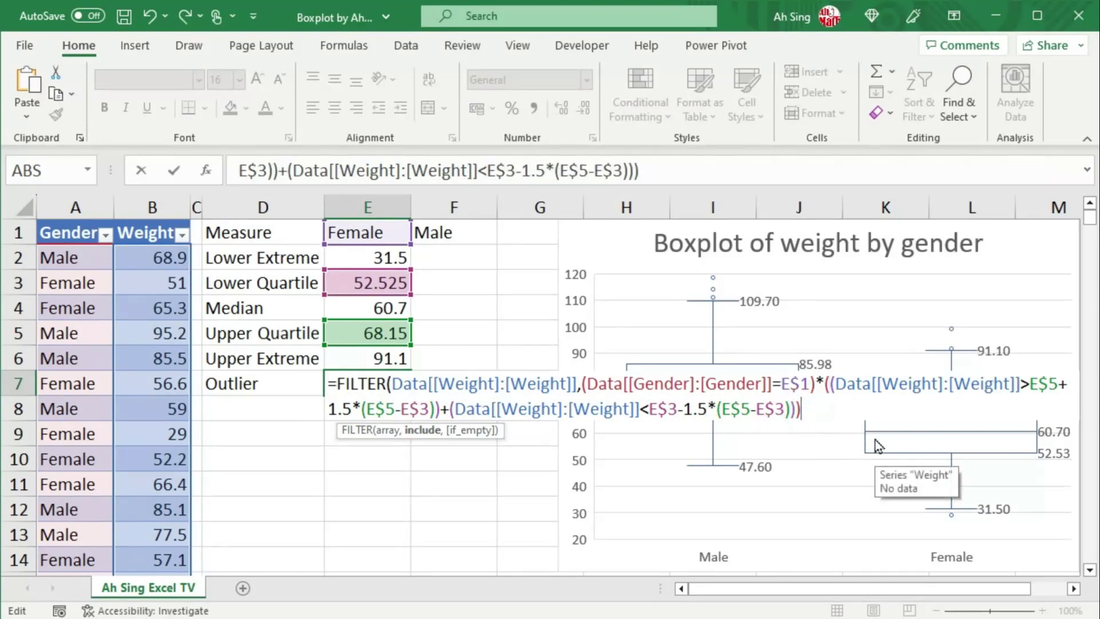
{"action": "type", "text": ")"}
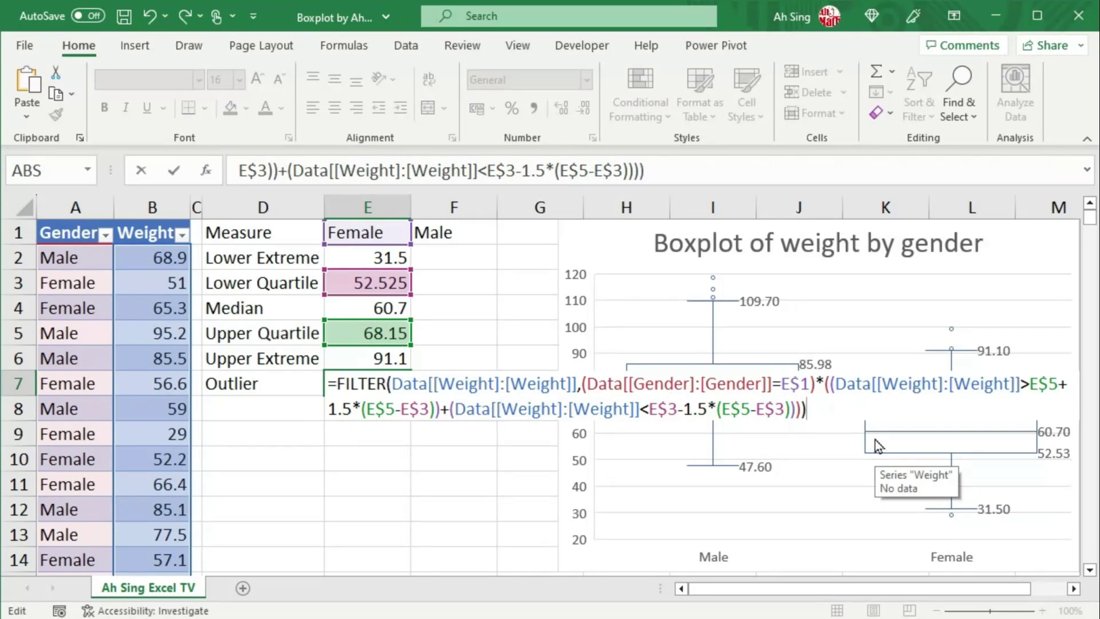
{"action": "key", "text": "Return"}
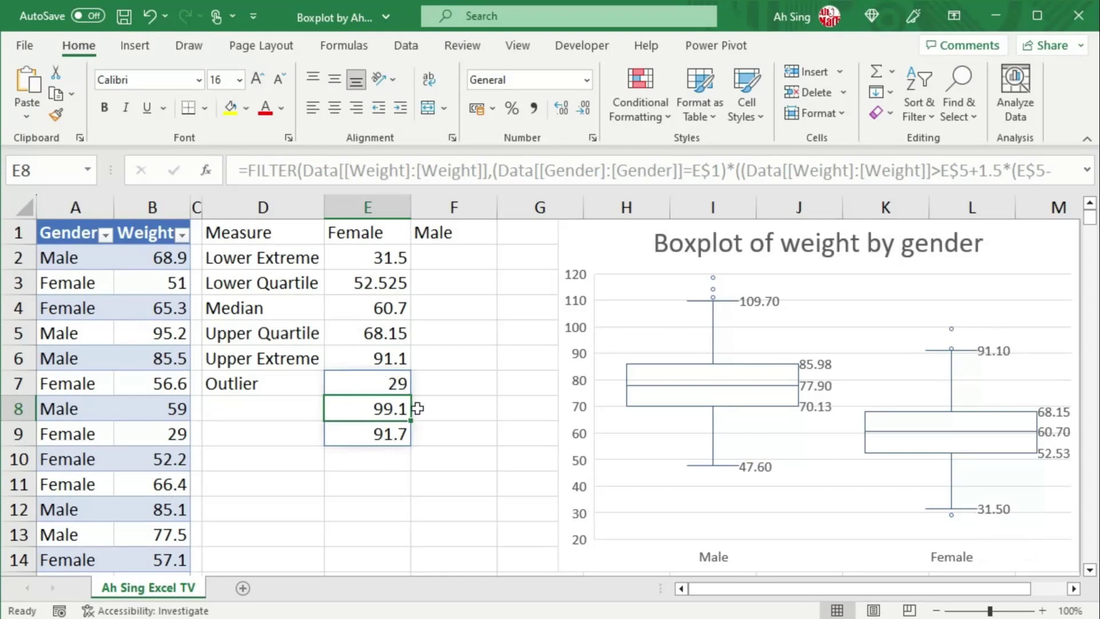
- Wrap the FILTER formula in E7 in a SORT function so the female outliers are listed in ascending order
{"action": "left_click", "coordinate": [365, 381]}
{"action": "double_click", "coordinate": [364, 381]}
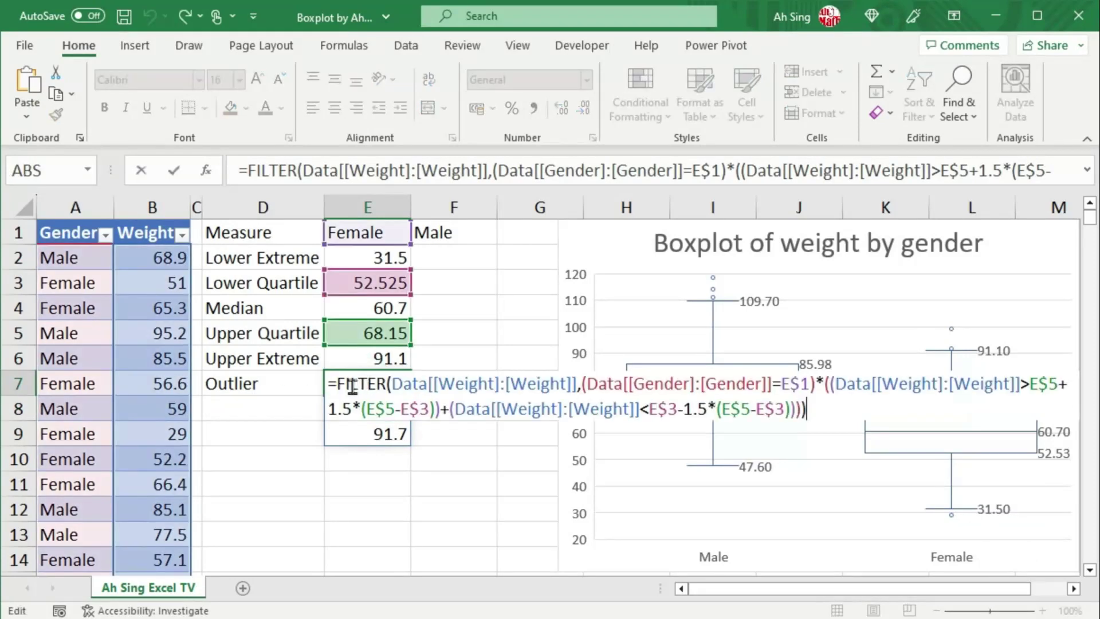
{"action": "left_click", "coordinate": [334, 384]}
{"action": "type", "text": "sor"}
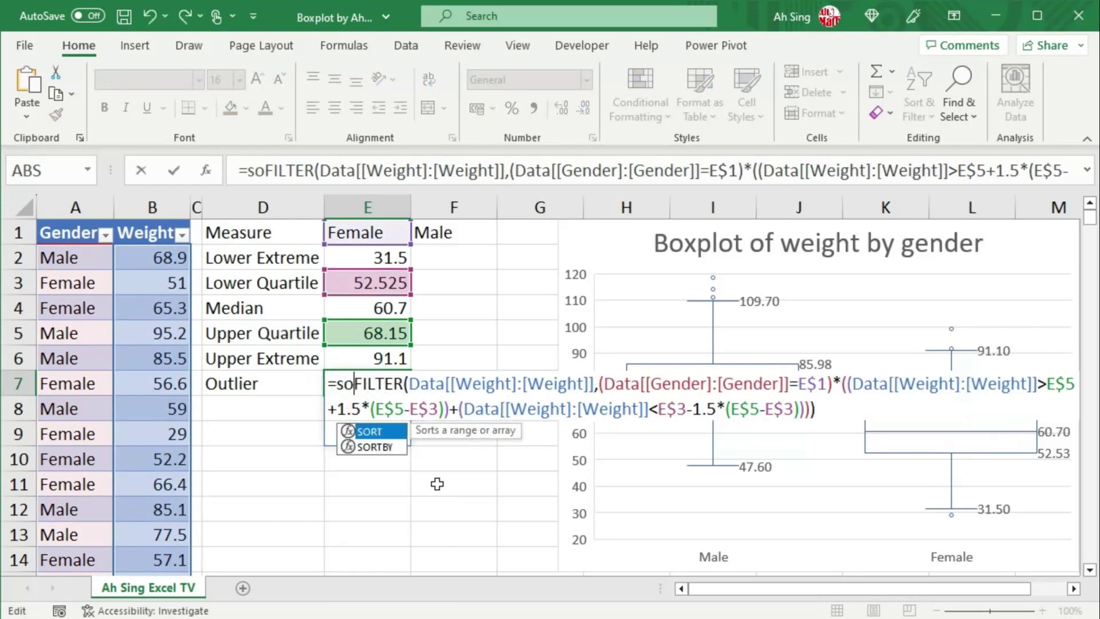
{"action": "type", "text": "t("}
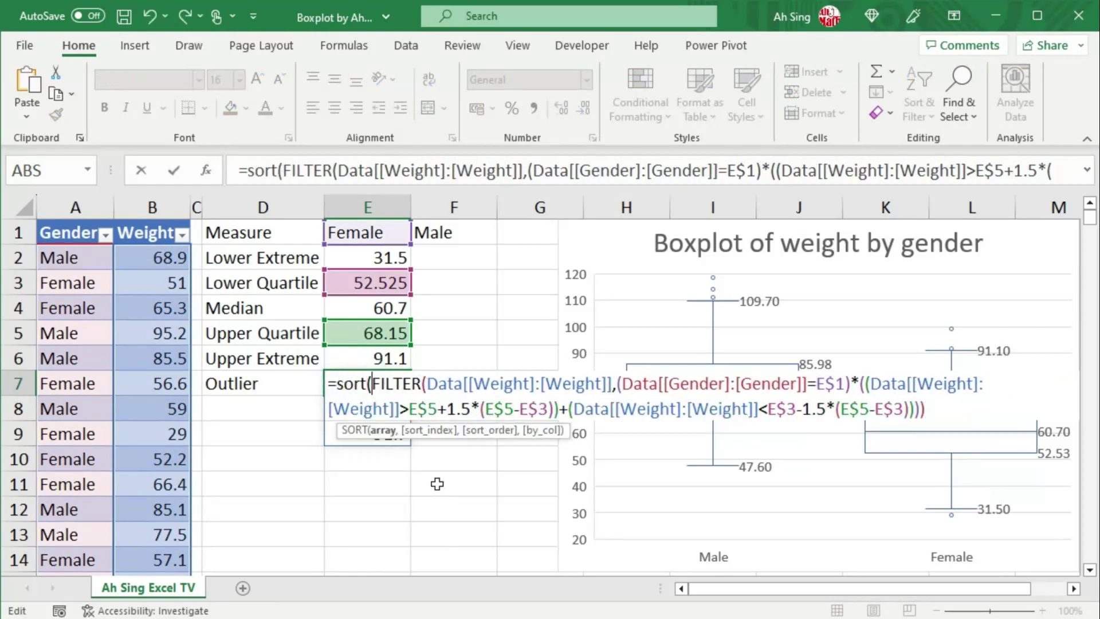
{"action": "left_click", "coordinate": [944, 414]}
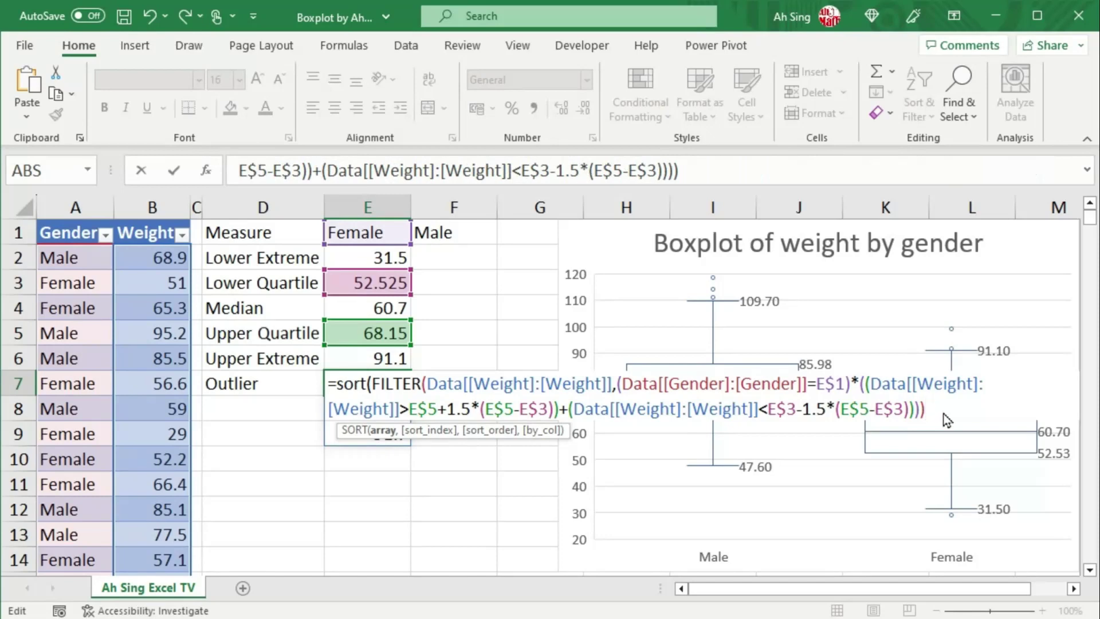
{"action": "type", "text": ")"}
{"action": "key", "text": "Return"}
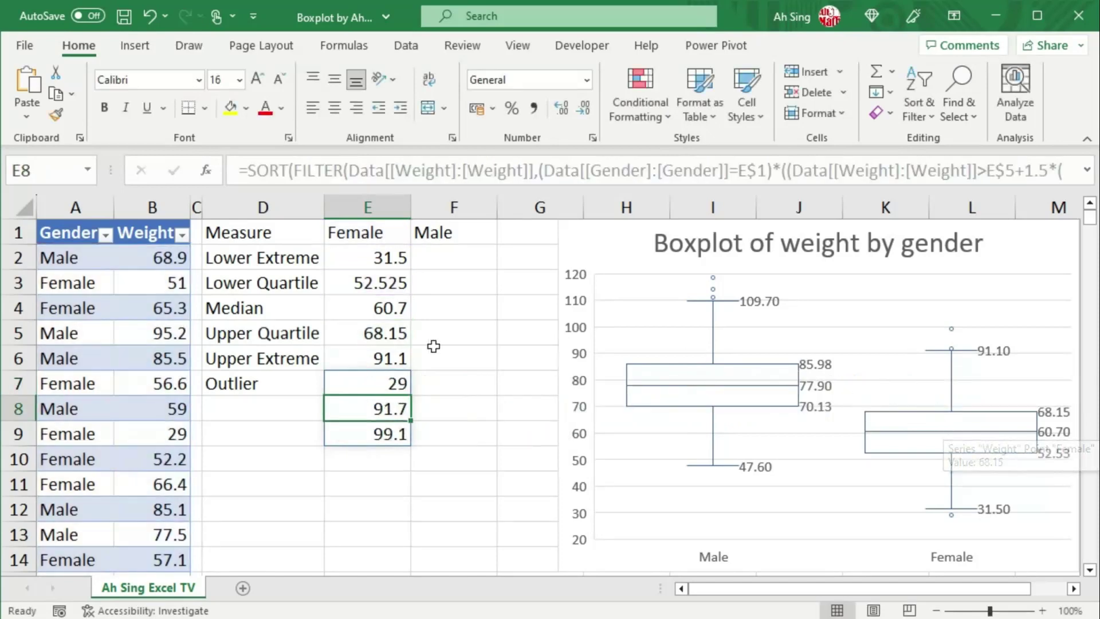
- Fill the Female formulas from E2:E7 across into the Male column cells F2:F7
{"action": "left_click_drag", "start_coordinate": [369, 383], "coordinate": [366, 434]}
{"action": "key", "text": "Right"}
{"action": "key", "text": "Up"}
{"action": "key", "text": "Up"}
{"action": "key", "text": "Up"}
{"action": "key", "text": "Up"}
{"action": "key", "text": "Up"}
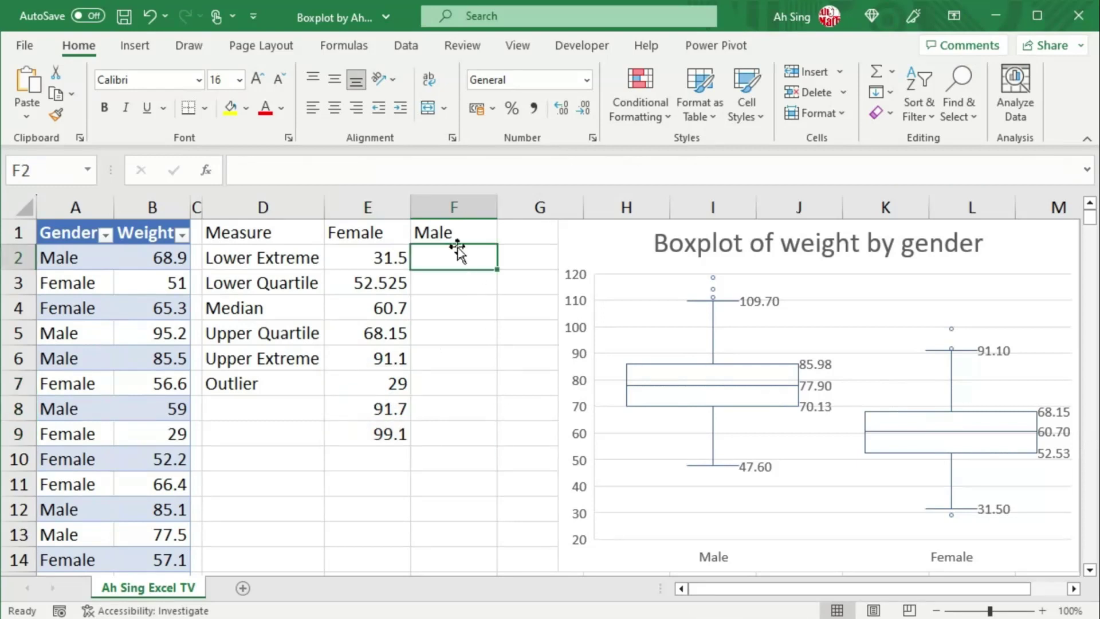
{"action": "left_click_drag", "start_coordinate": [454, 253], "coordinate": [463, 387]}
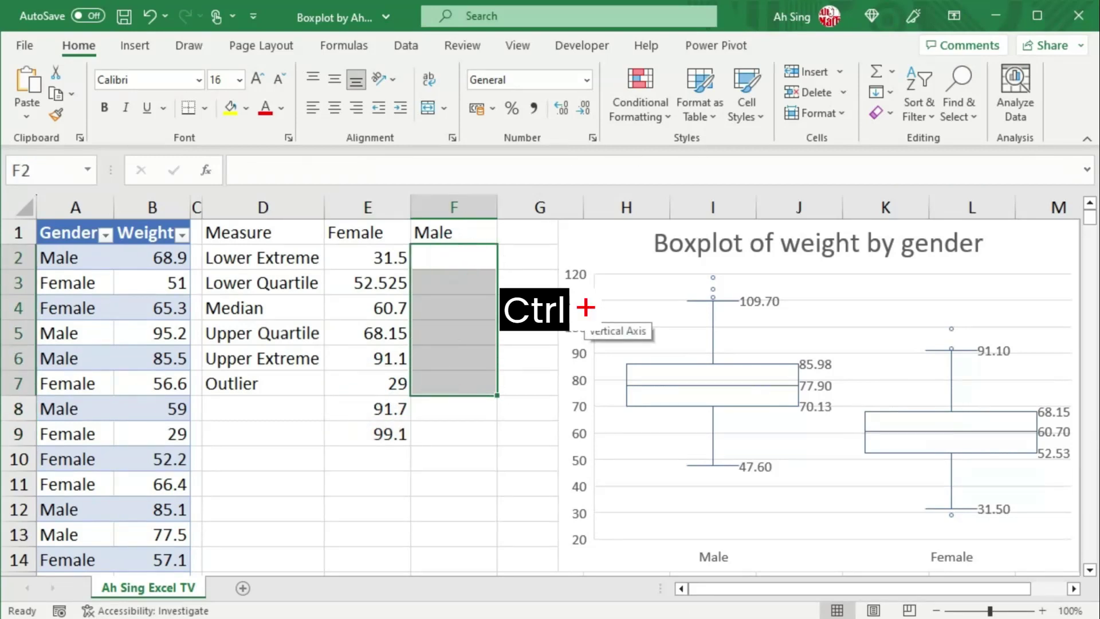
{"action": "key", "text": "ctrl+r"}
{"action": "left_click", "coordinate": [475, 258]}
{"action": "left_click_drag", "start_coordinate": [476, 257], "coordinate": [464, 434]}
{"action": "left_click", "coordinate": [463, 476]}
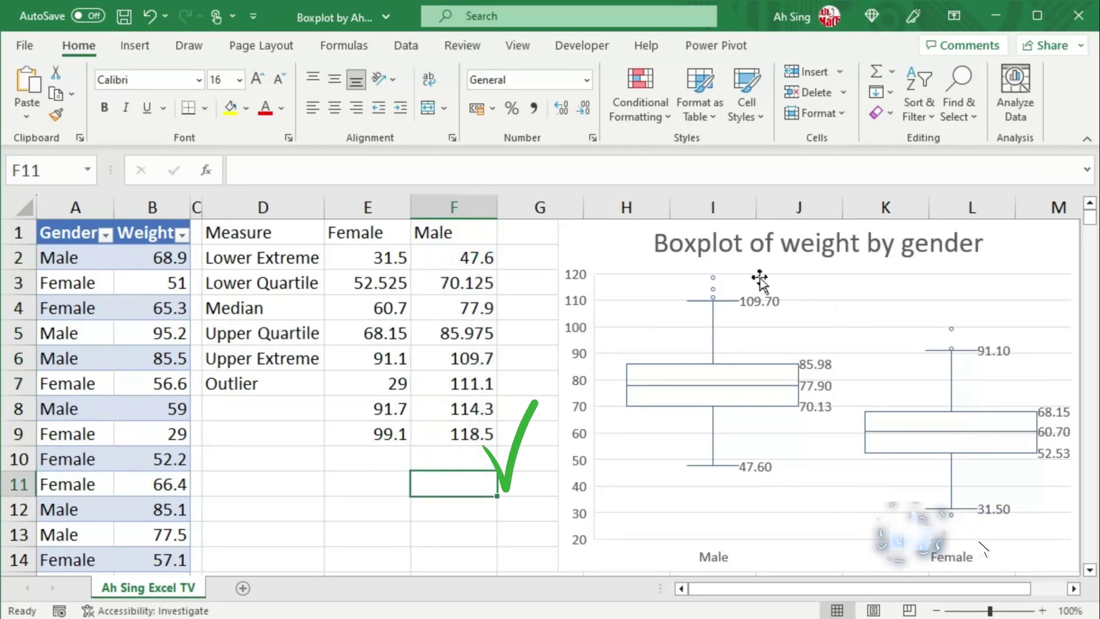